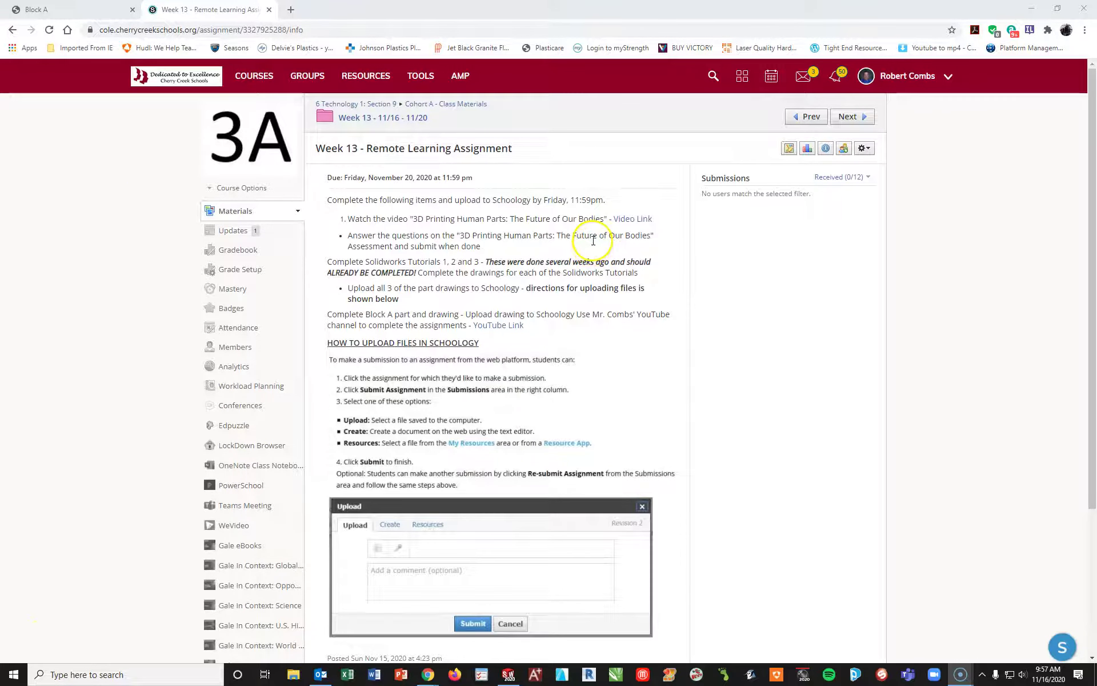
Scroll down the Week 13 assignment page to the attached PDFs, including Block A.pdf.
scroll(593, 241, "down", 1)
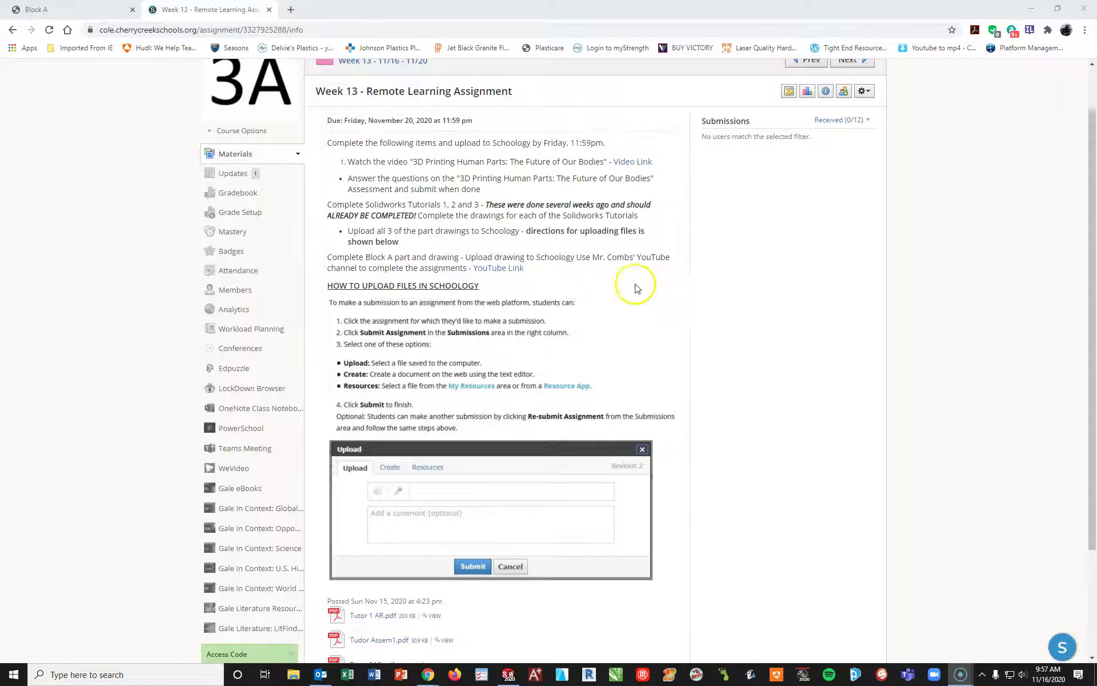
scroll(637, 288, "down", 1)
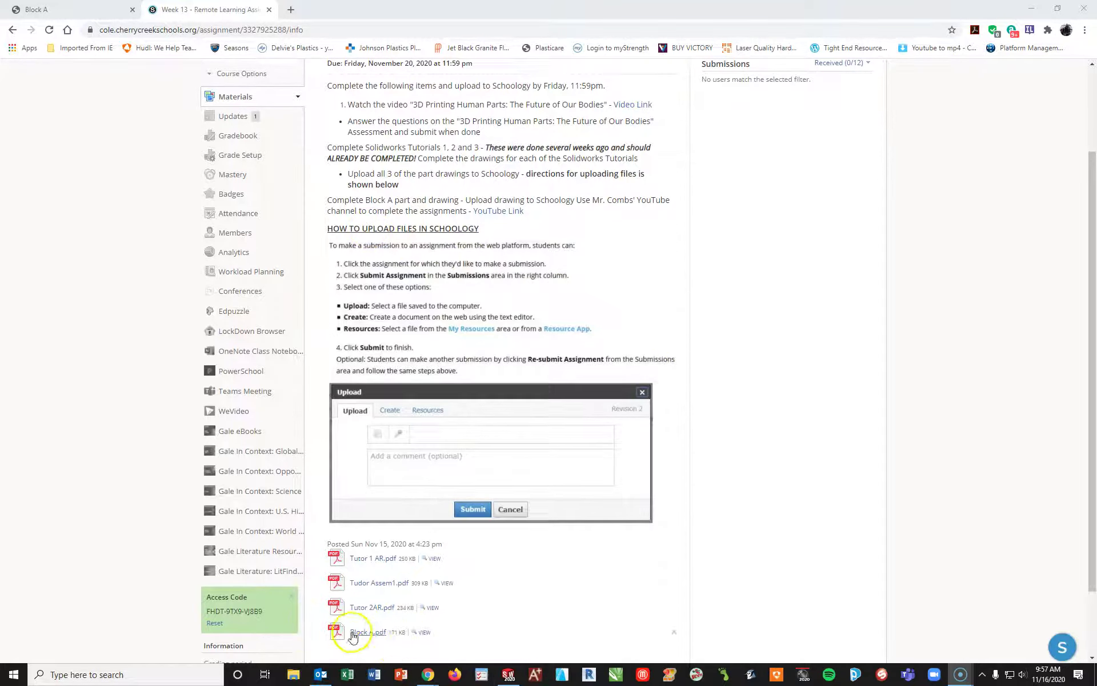
Switch to the Block A.pdf tab and zoom in on the drawing.
left_click(67, 13)
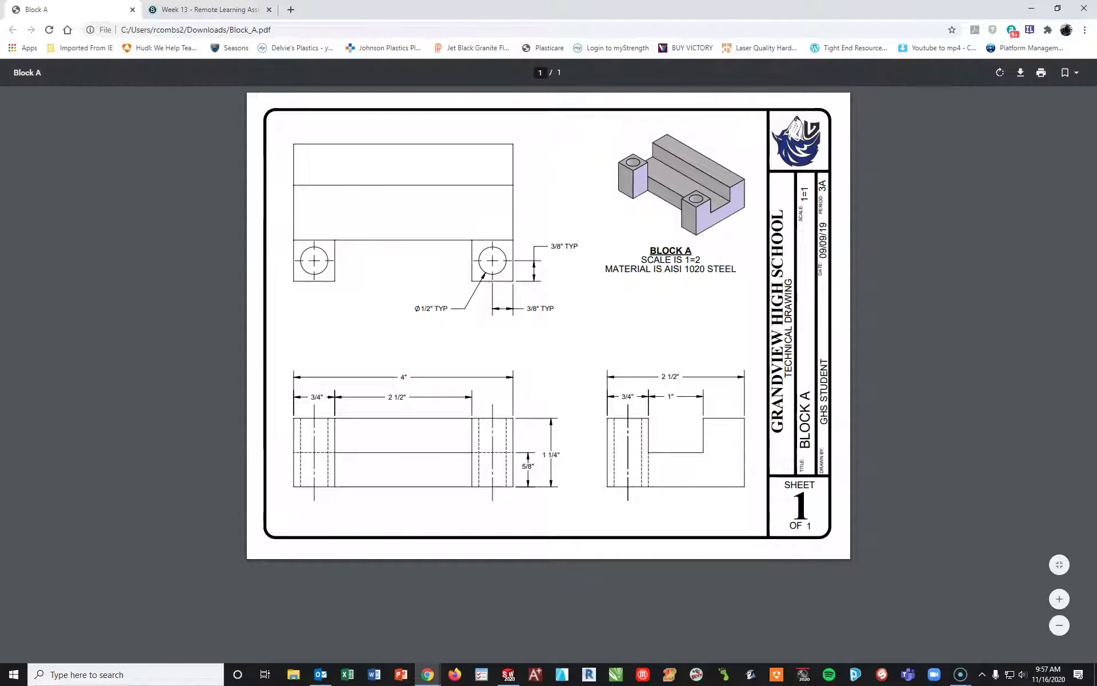
left_click(1059, 600)
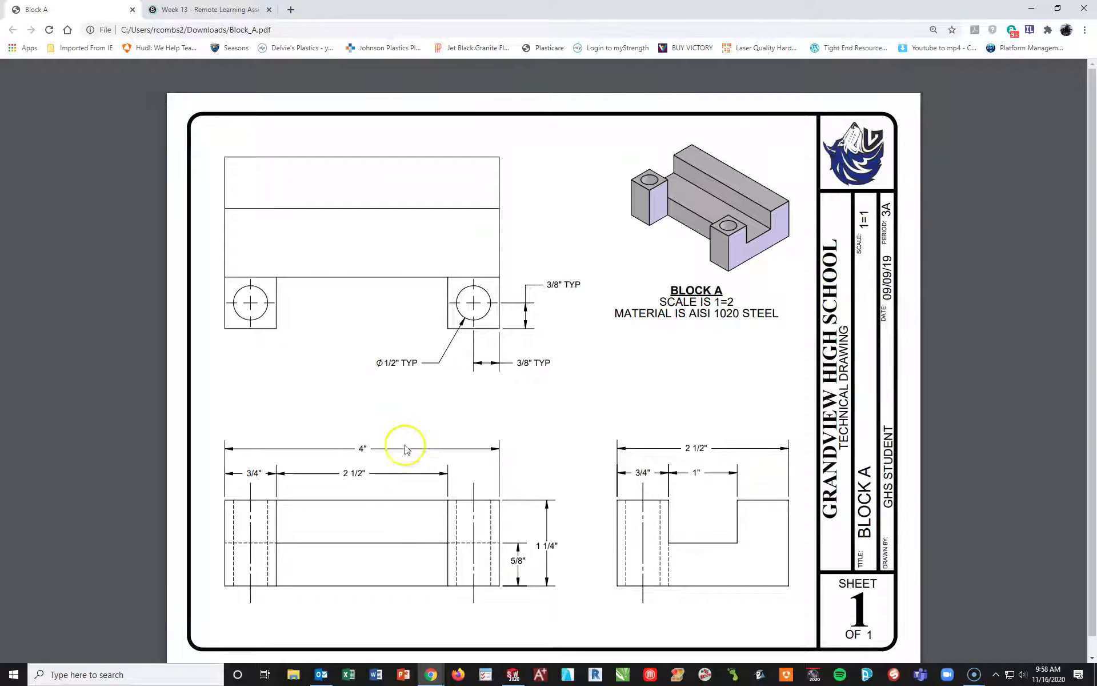
Detach the Block A PDF into its own Chrome window and return to SOLIDWORKS.
left_click(512, 673)
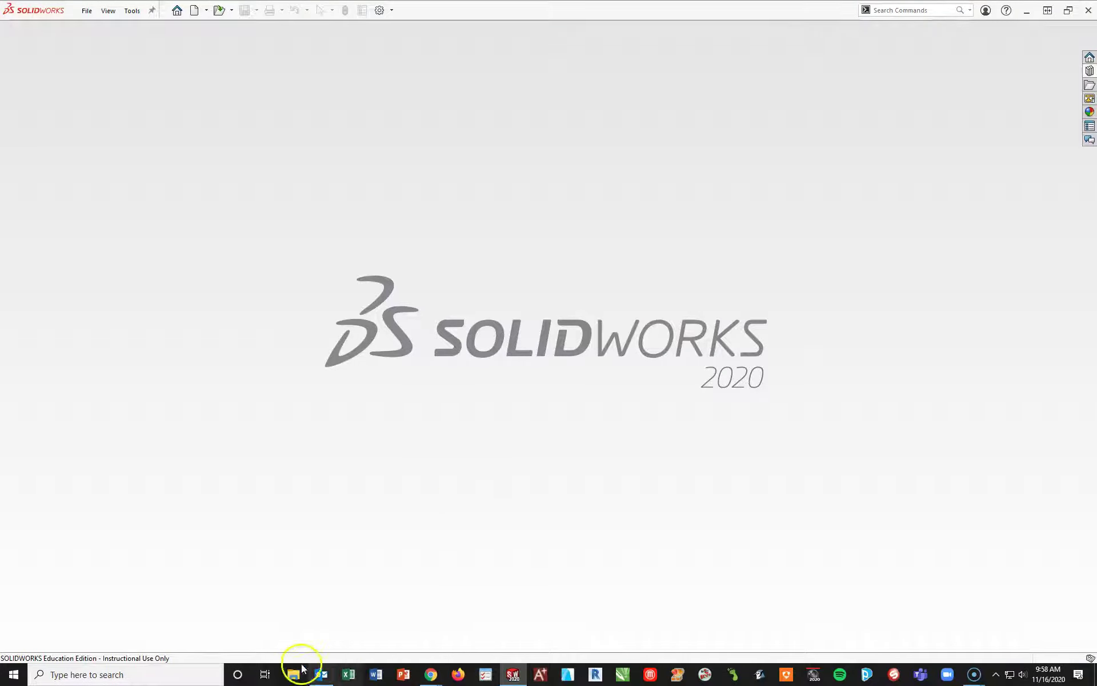
mouse_move(432, 677)
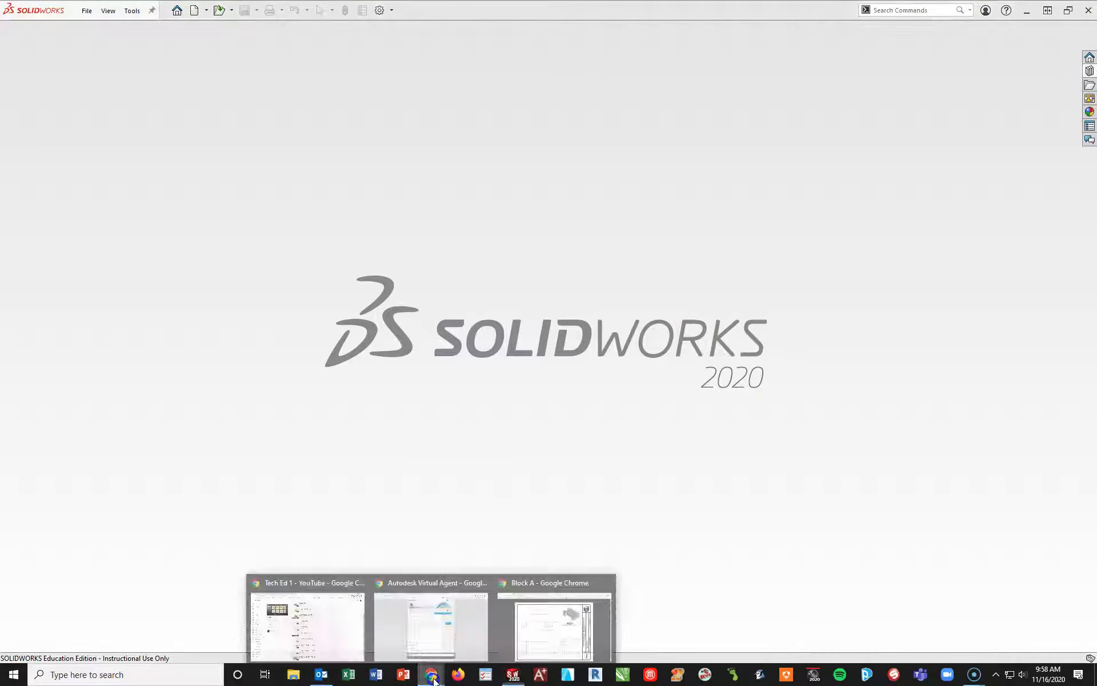
left_click(521, 641)
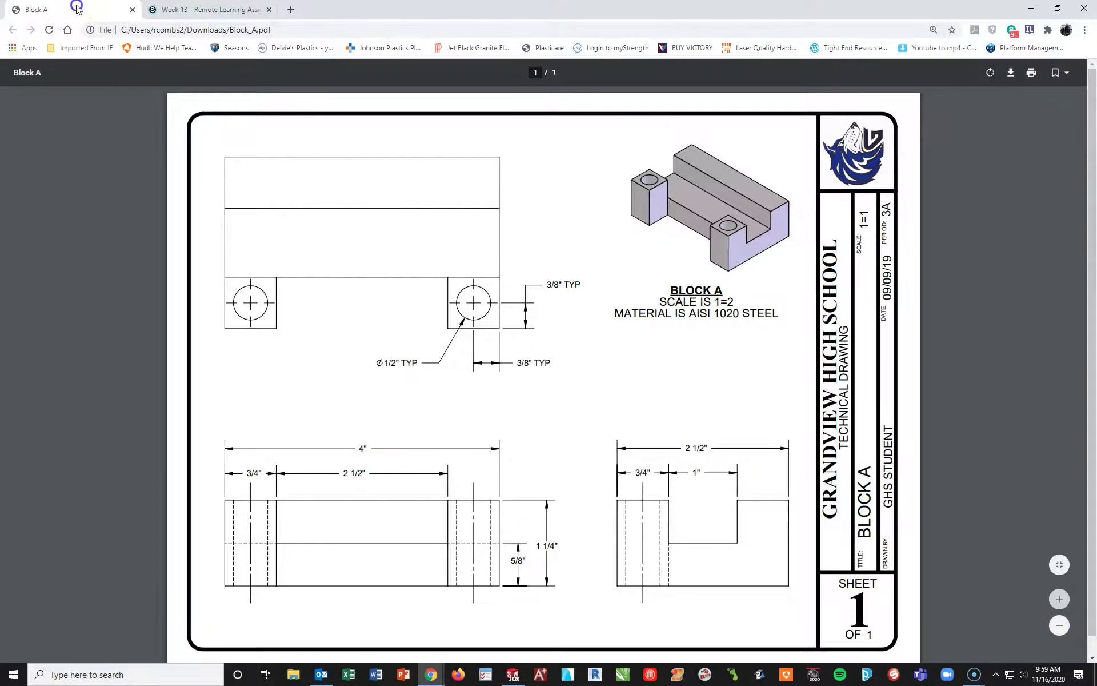
left_click_drag(78, 9, 403, 152)
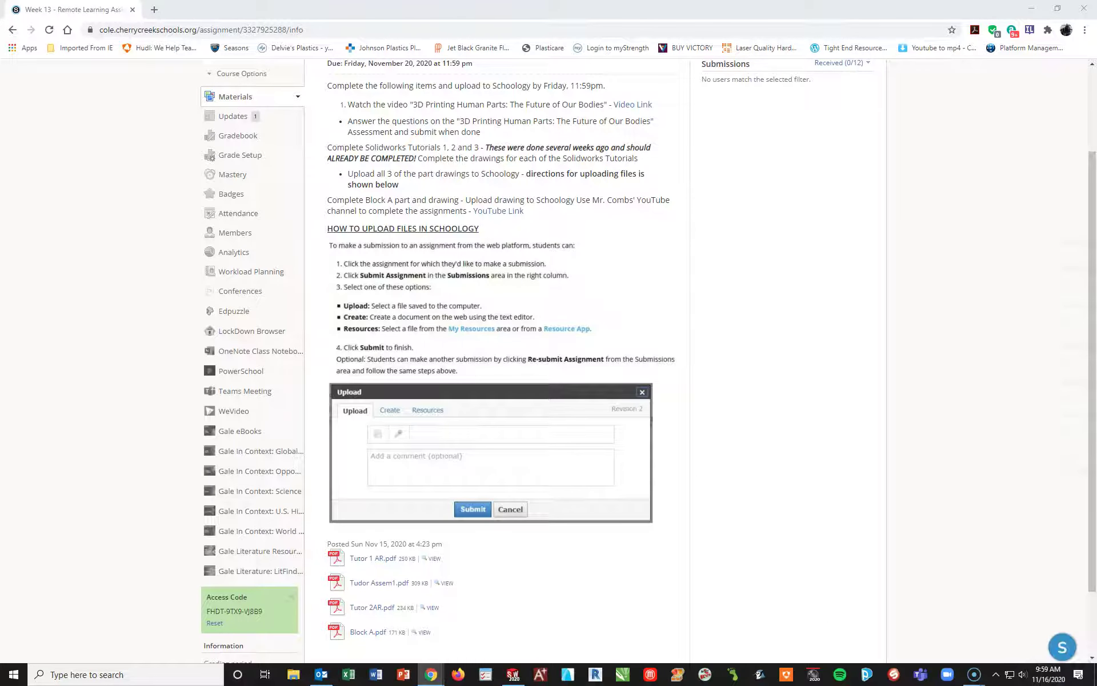
left_click(513, 674)
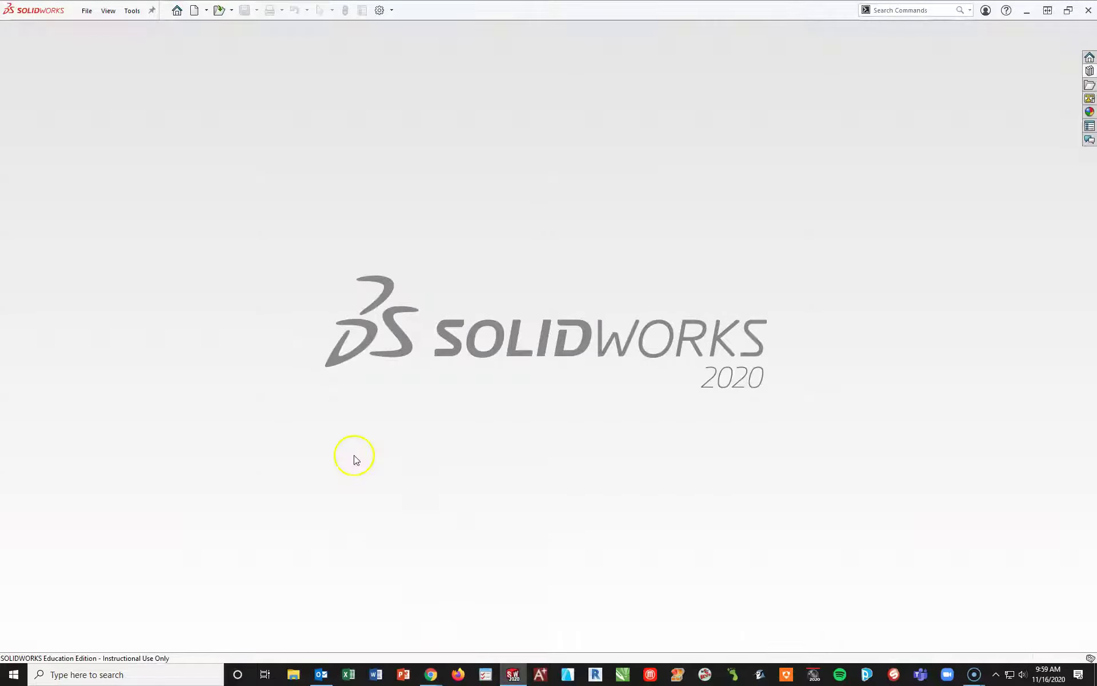
Create a new part from the INCHES template after cancelling the GHS A INCHFraction attempt.
left_click(197, 10)
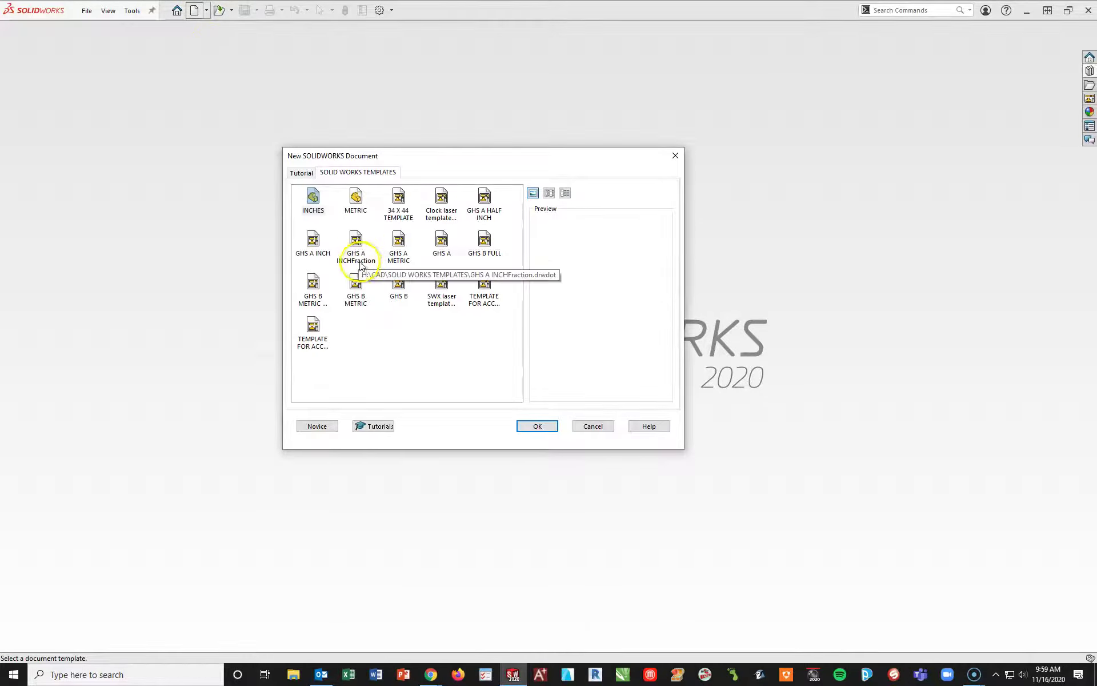
left_click(355, 238)
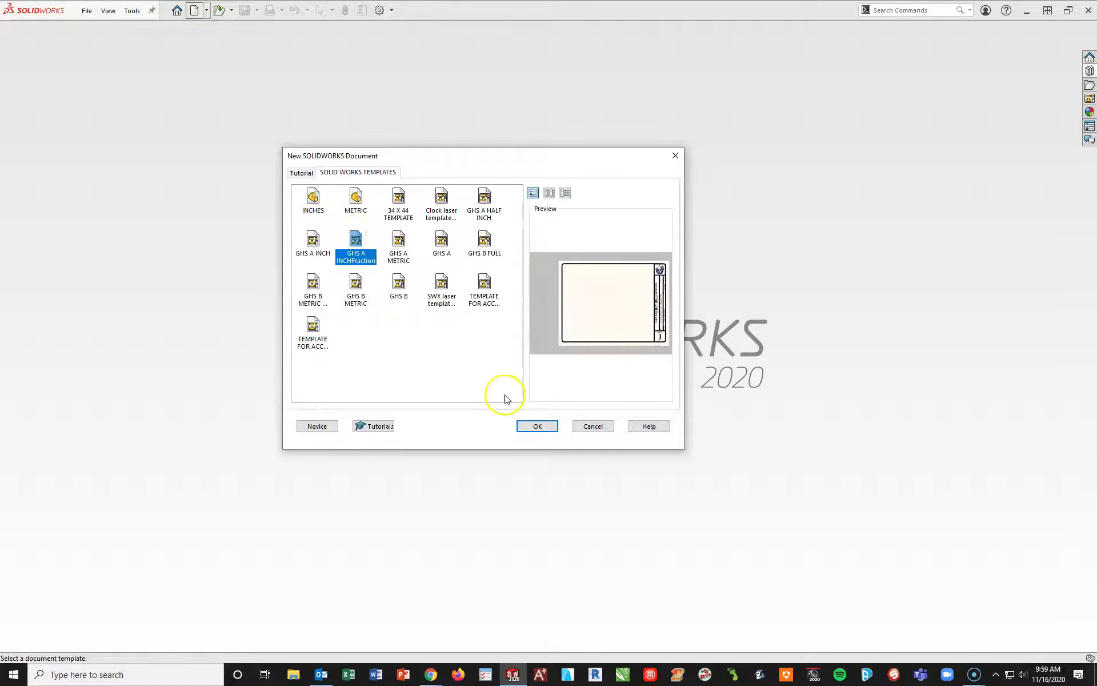
left_click(591, 425)
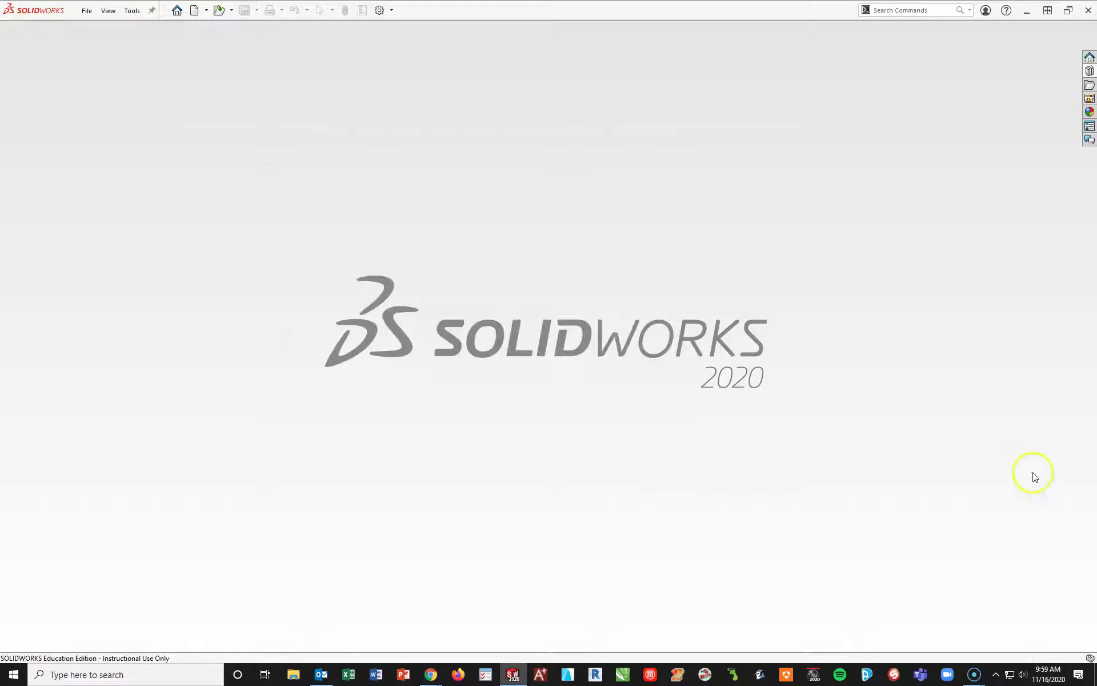
left_click(192, 9)
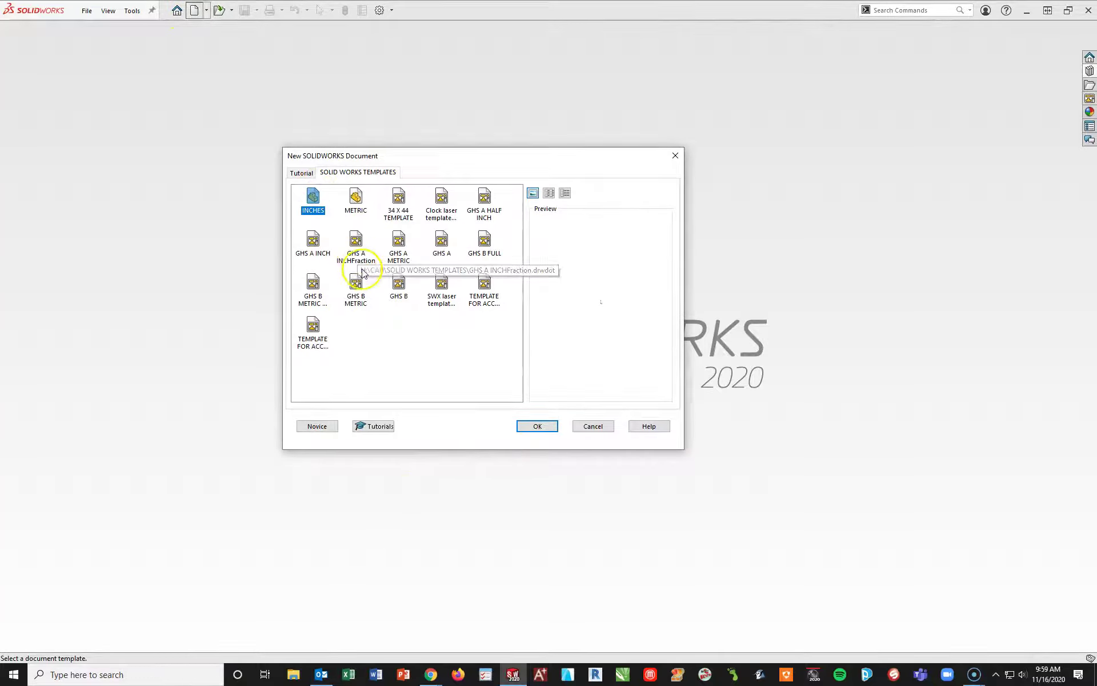
left_click(539, 429)
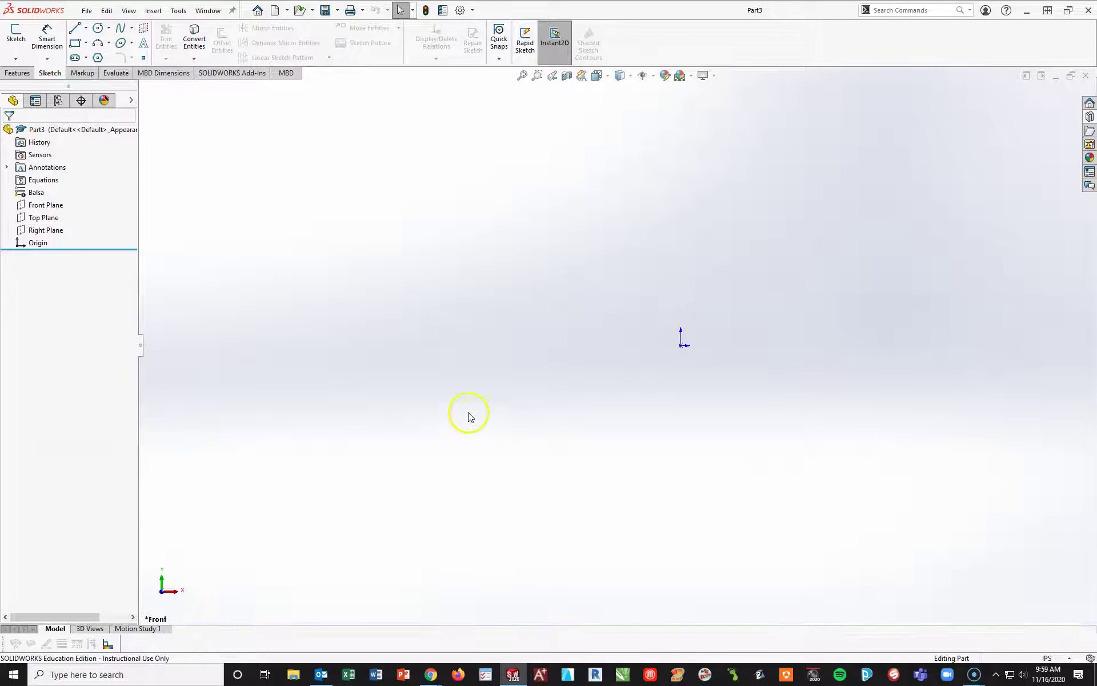
Start a sketch on the Top Plane.
left_click(20, 218)
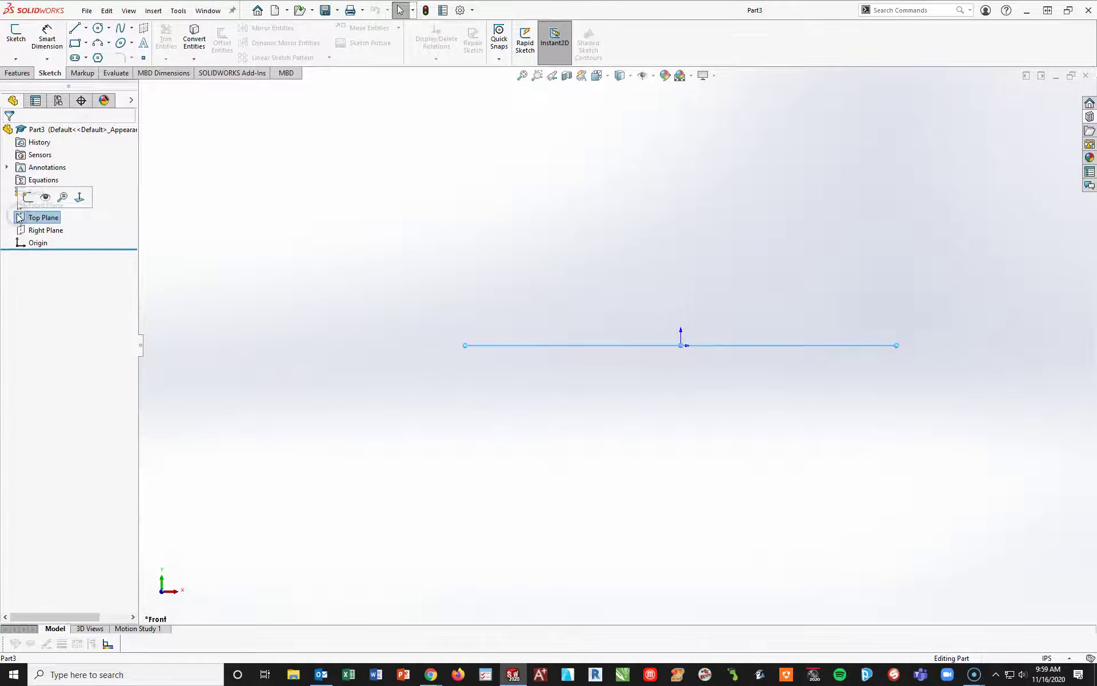
left_click(16, 31)
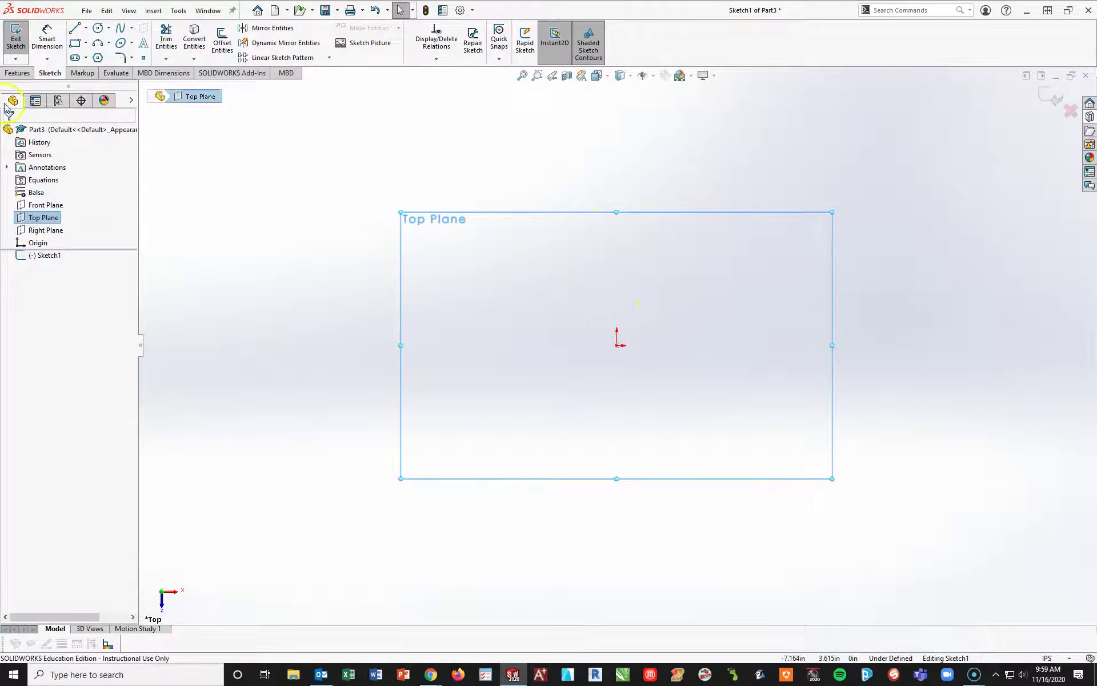
Draw the eight-line notched outline from the origin and back, then fit it in view.
left_click(80, 29)
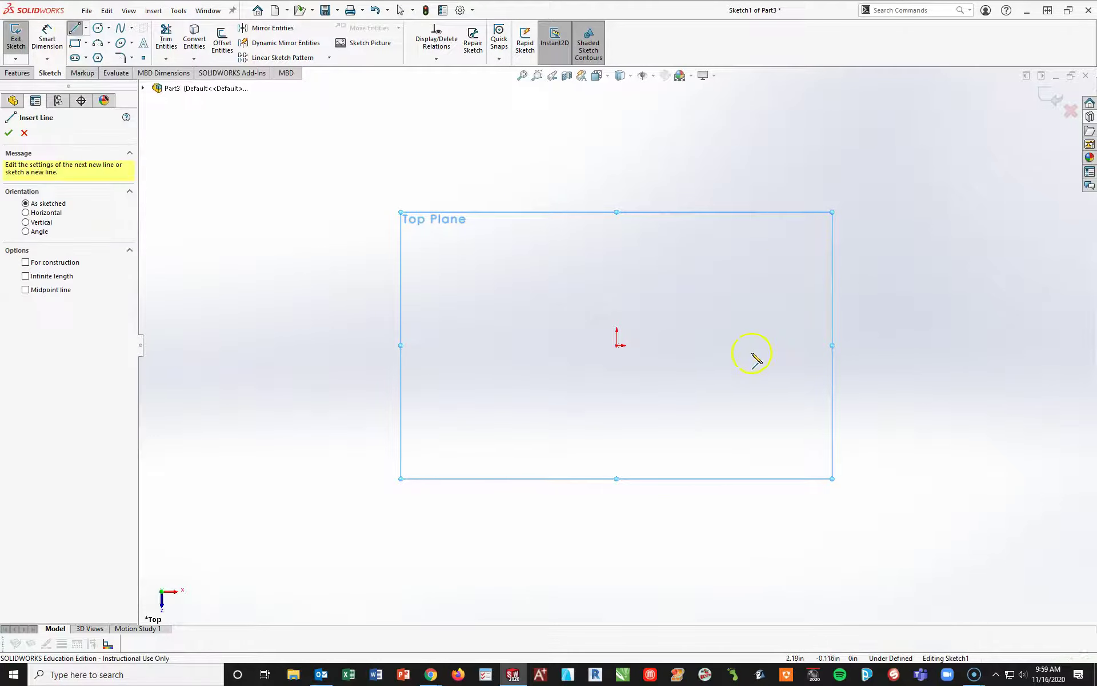
left_click(617, 345)
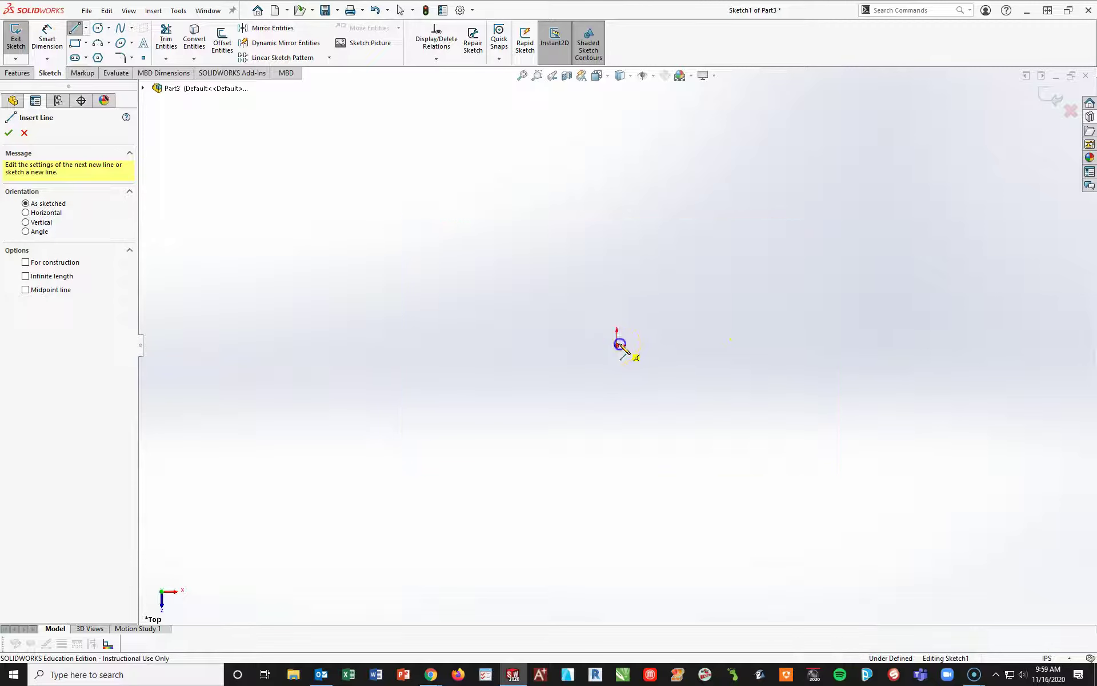
left_click(617, 164)
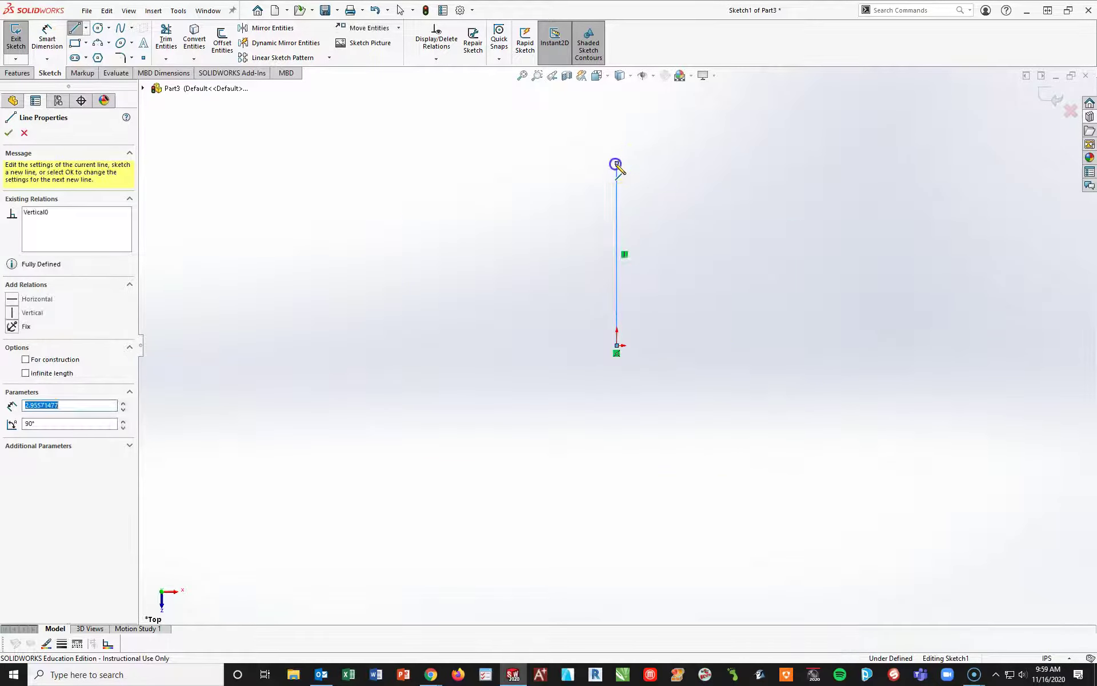
left_click(922, 163)
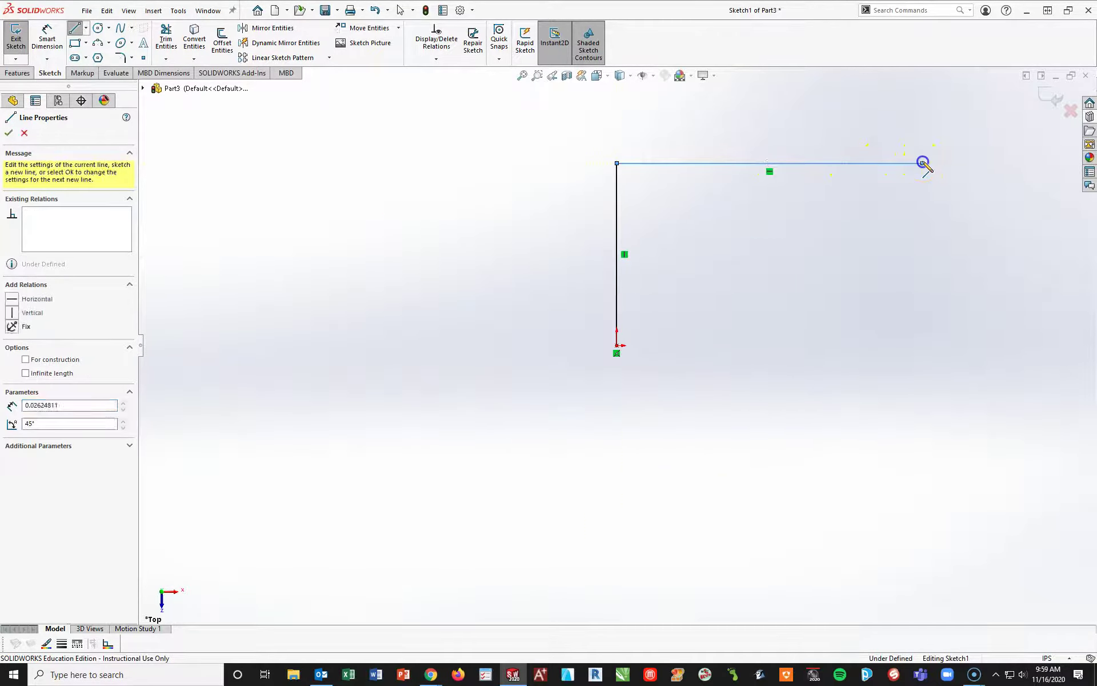
left_click(922, 345)
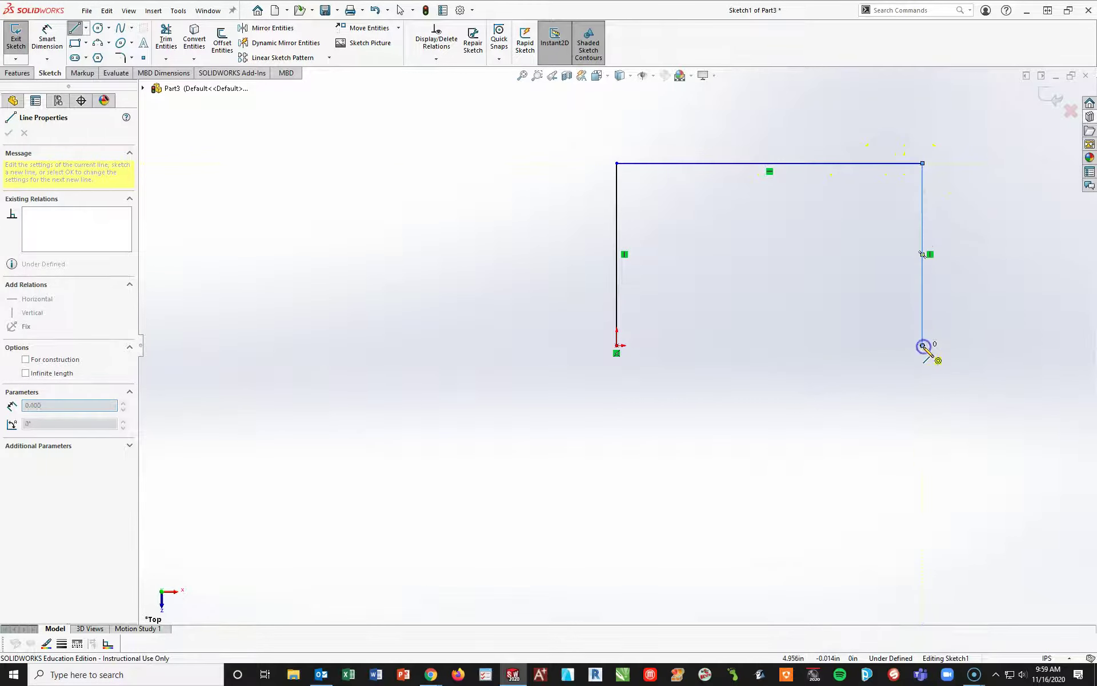
left_click(862, 345)
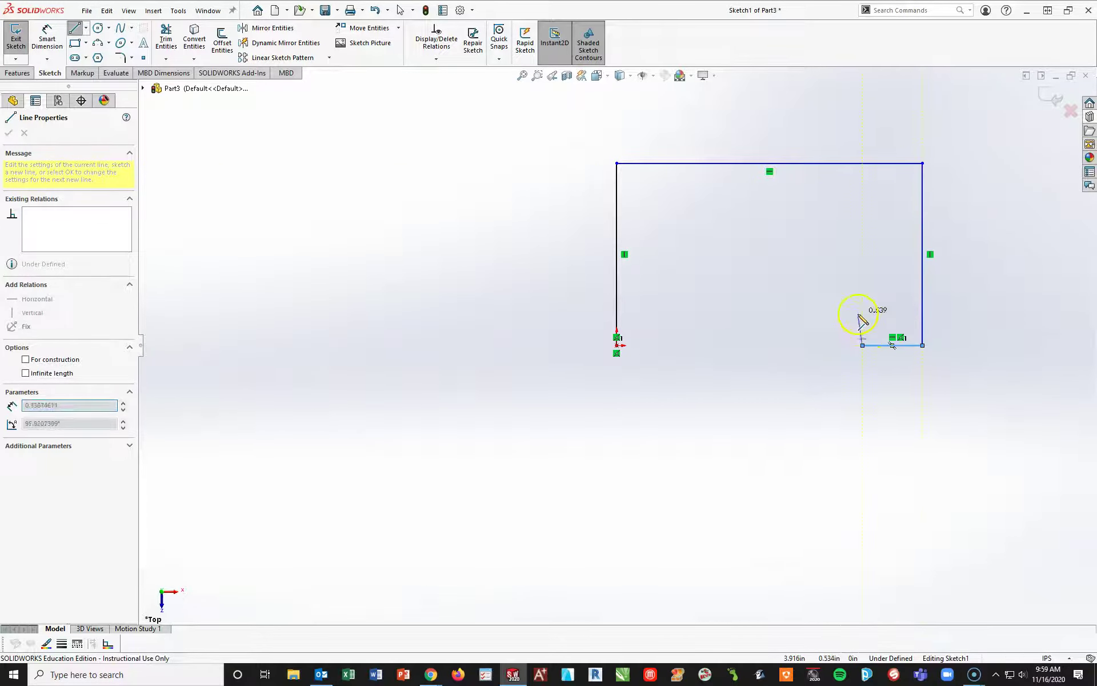
left_click(862, 291)
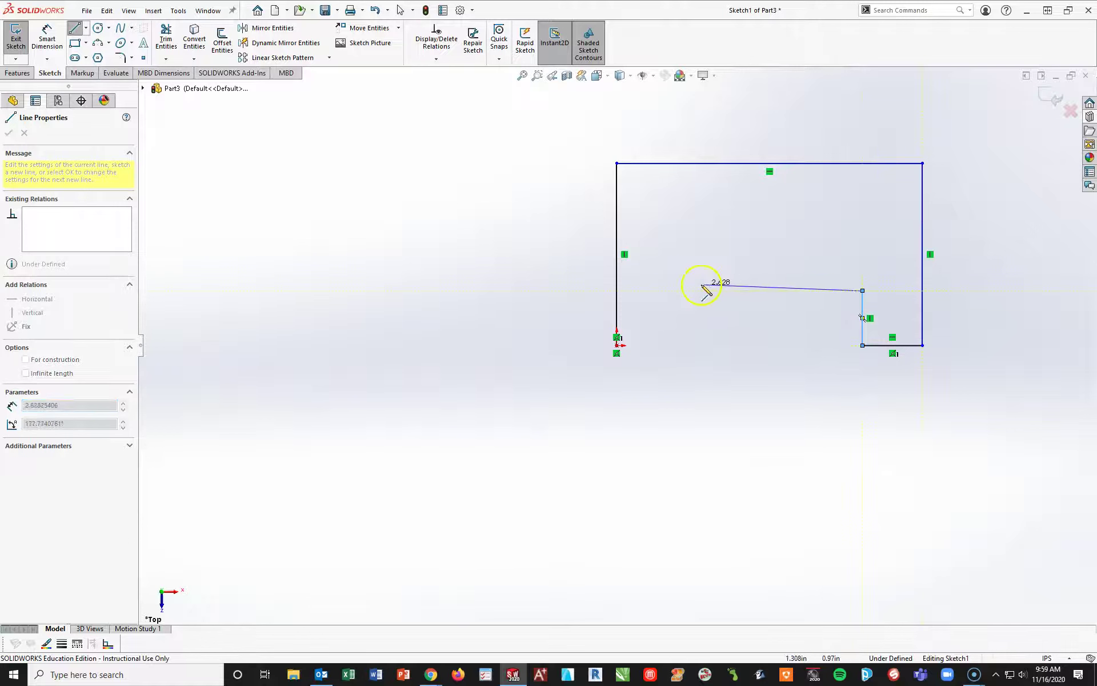
left_click(682, 291)
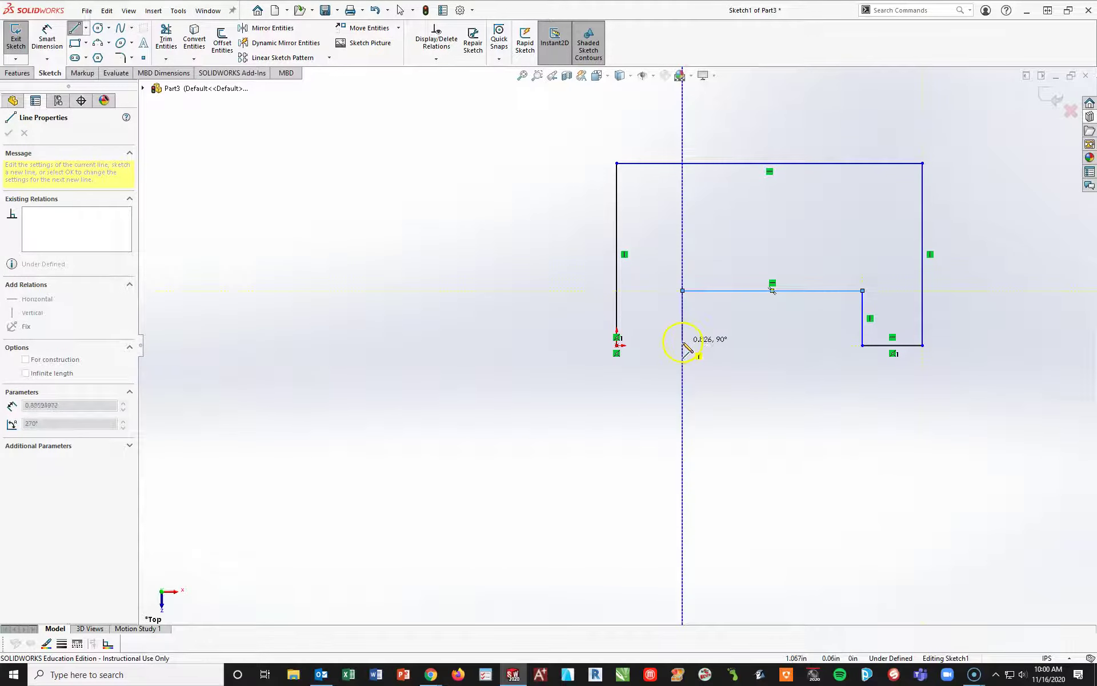
left_click(682, 345)
left_click(617, 345)
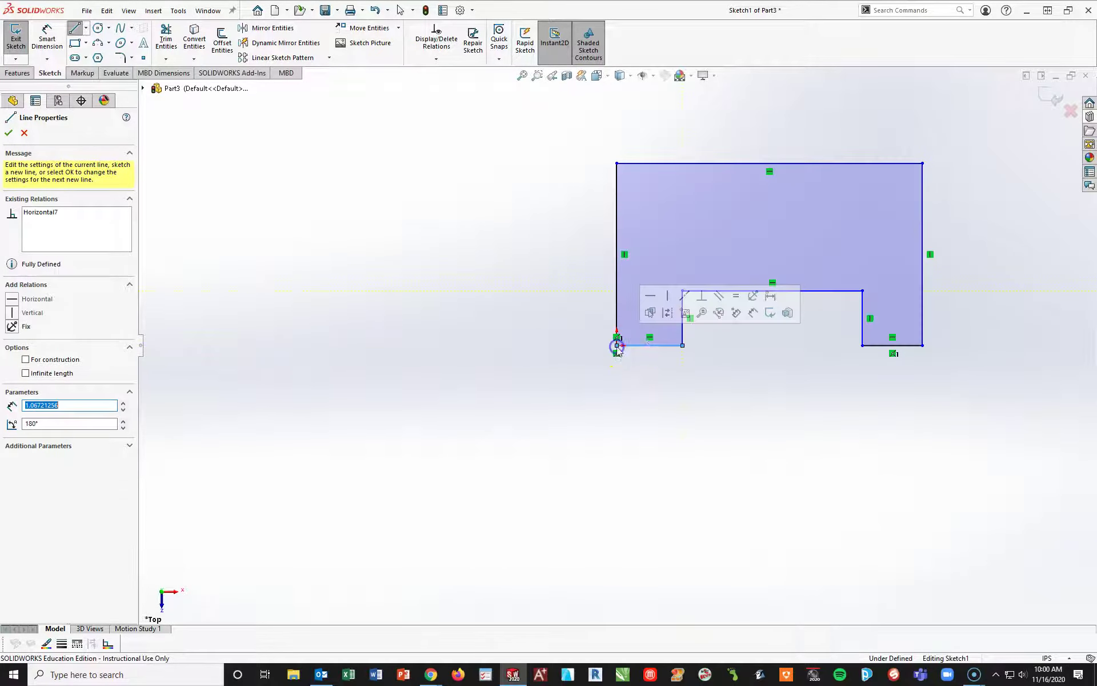
left_click(798, 493)
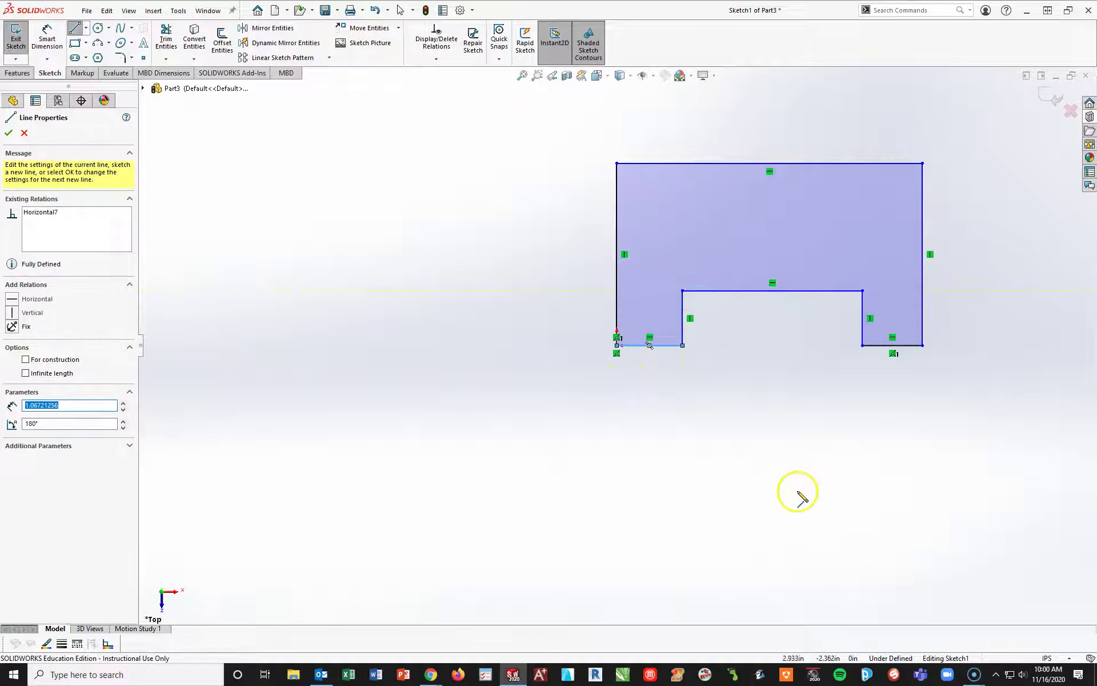
key("Escape")
key("f")
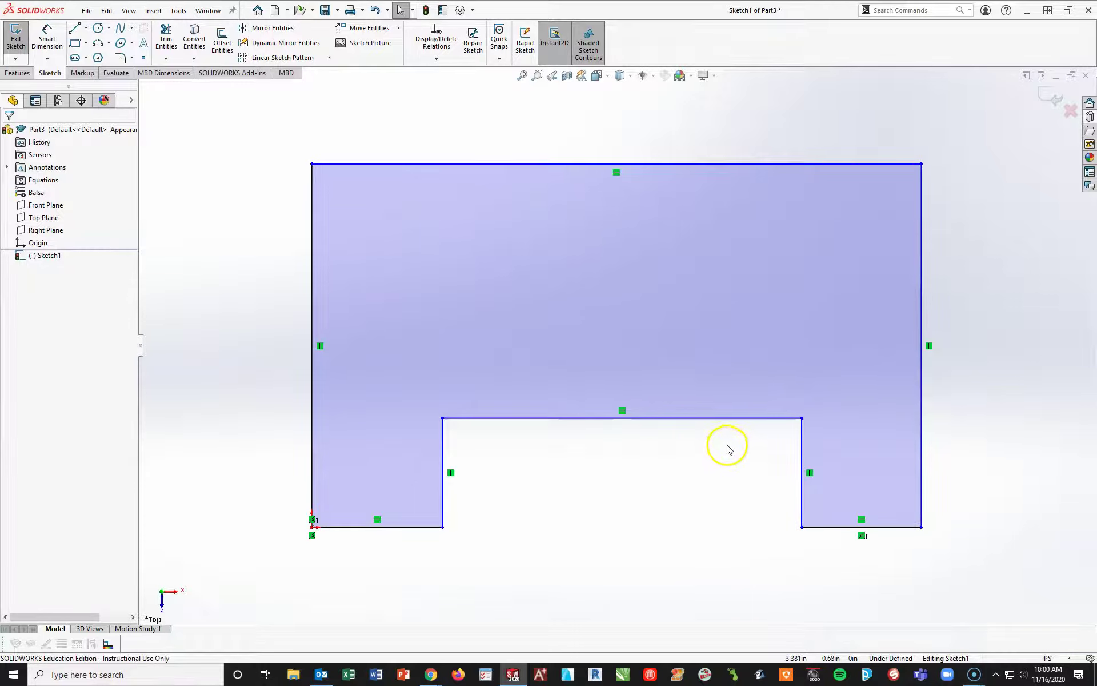
Dimension the bottom-left leg to .75 and the slot width to 2.5.
left_click(47, 39)
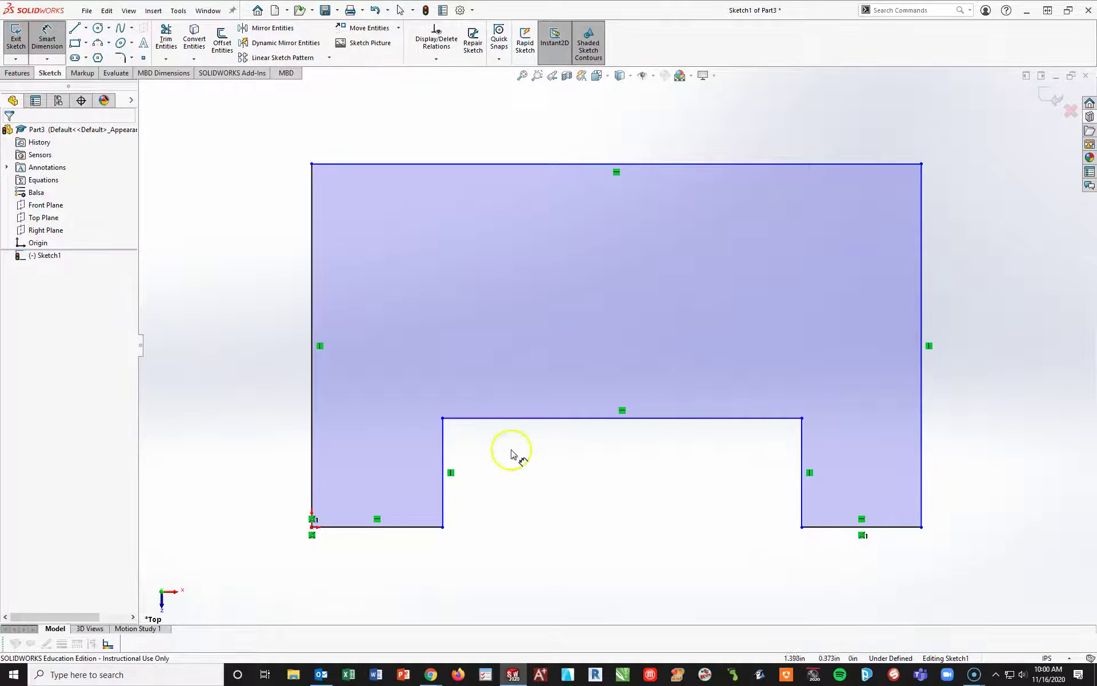
left_click(399, 526)
left_click(389, 566)
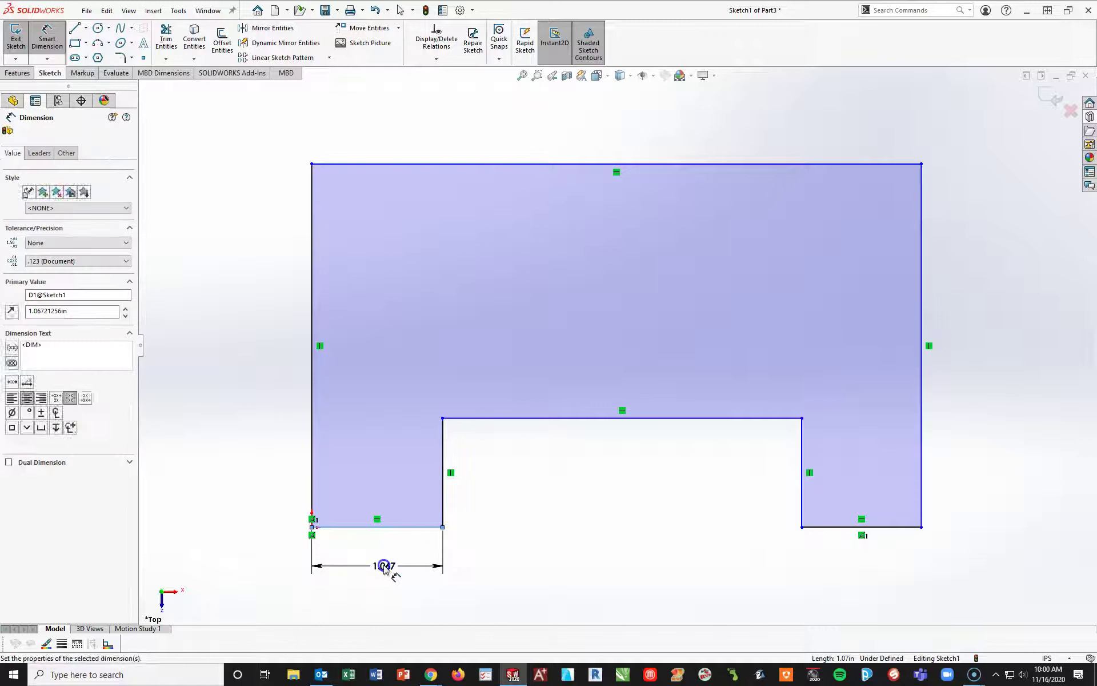
type(".75")
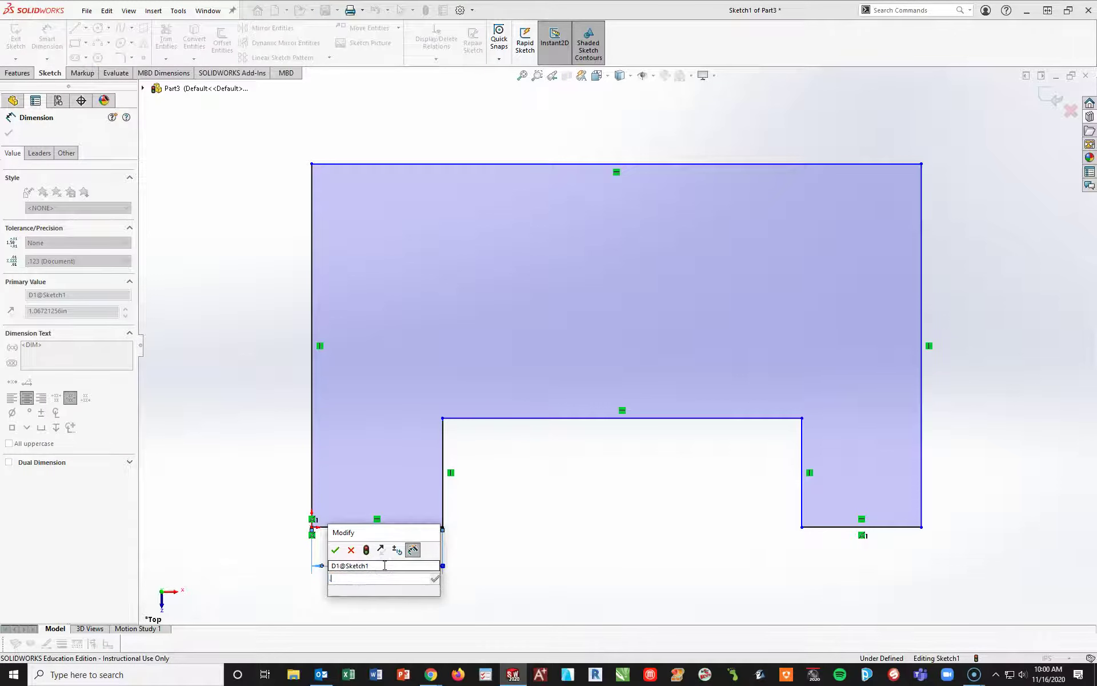
key("Return")
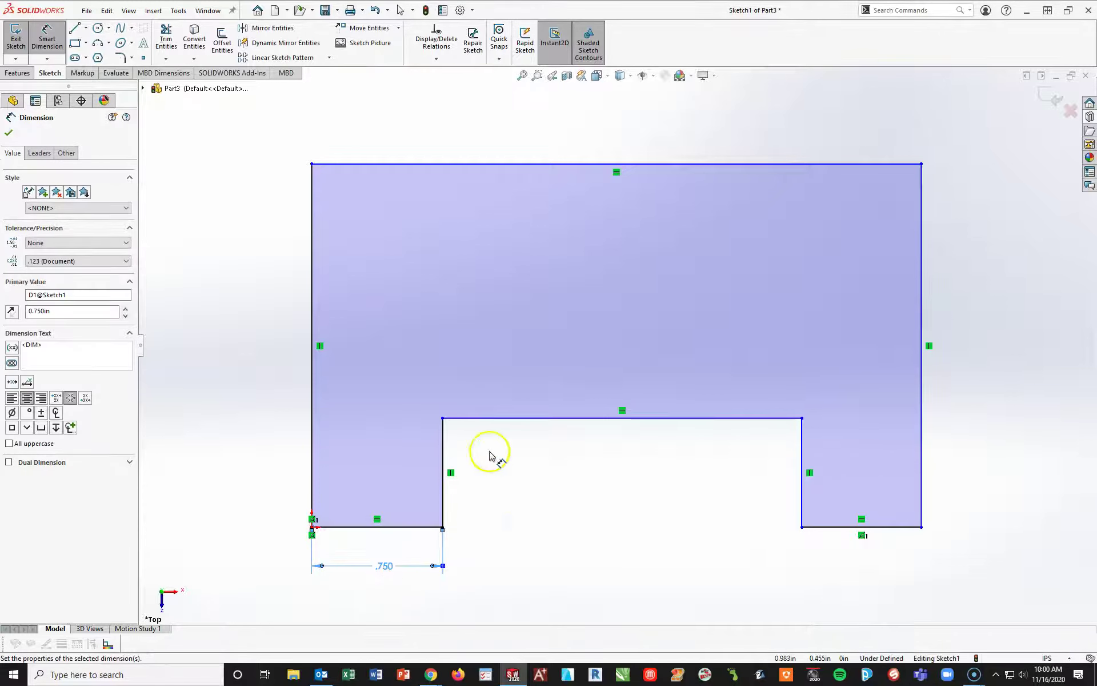
left_click(447, 463)
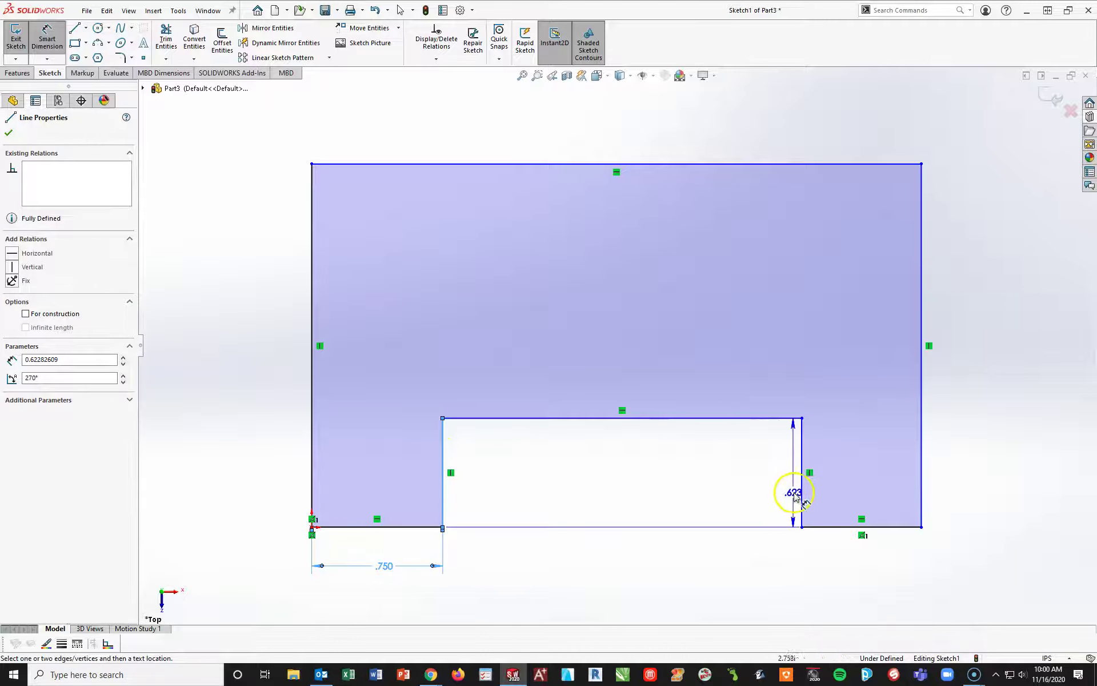
left_click(801, 496)
left_click(699, 566)
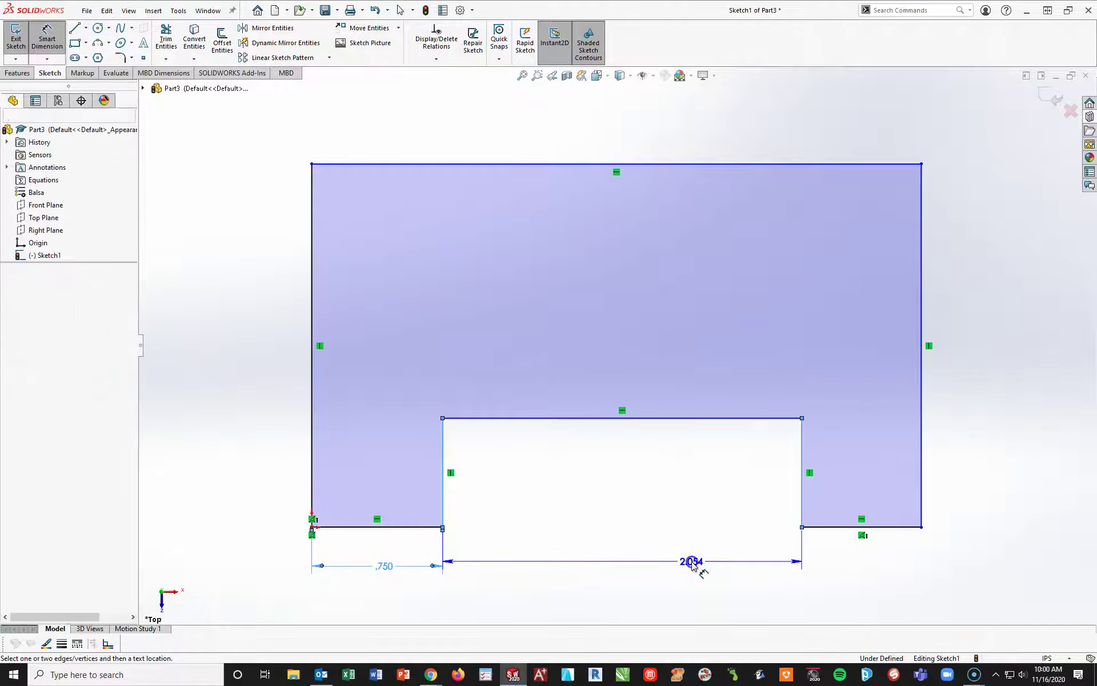
type("2.5")
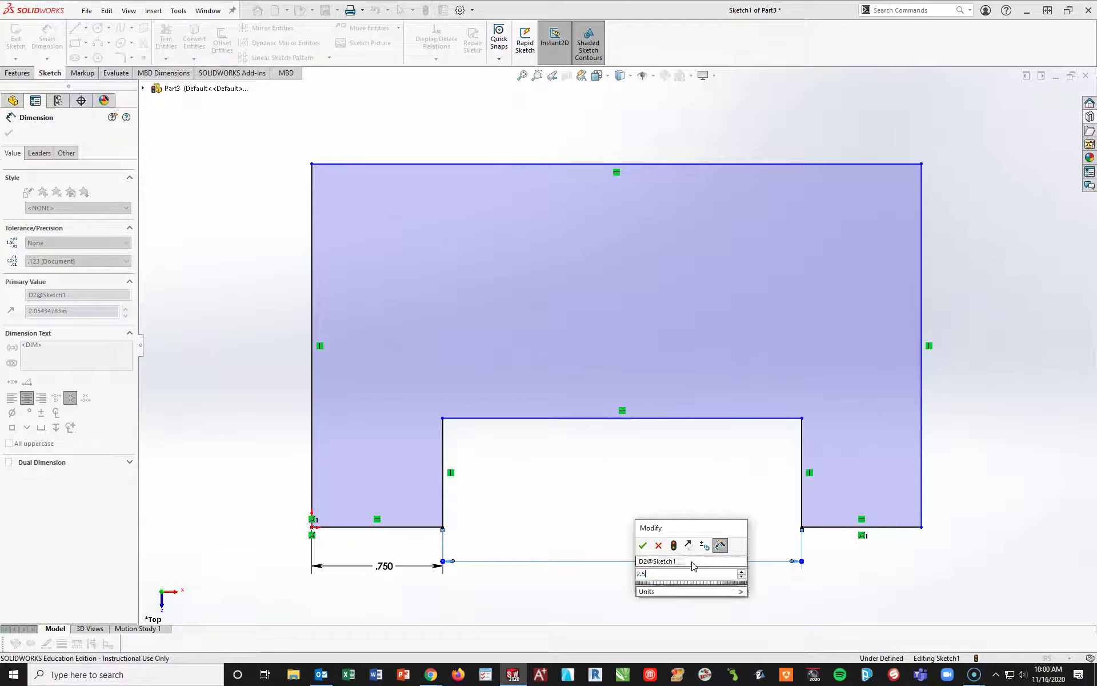
key("Return")
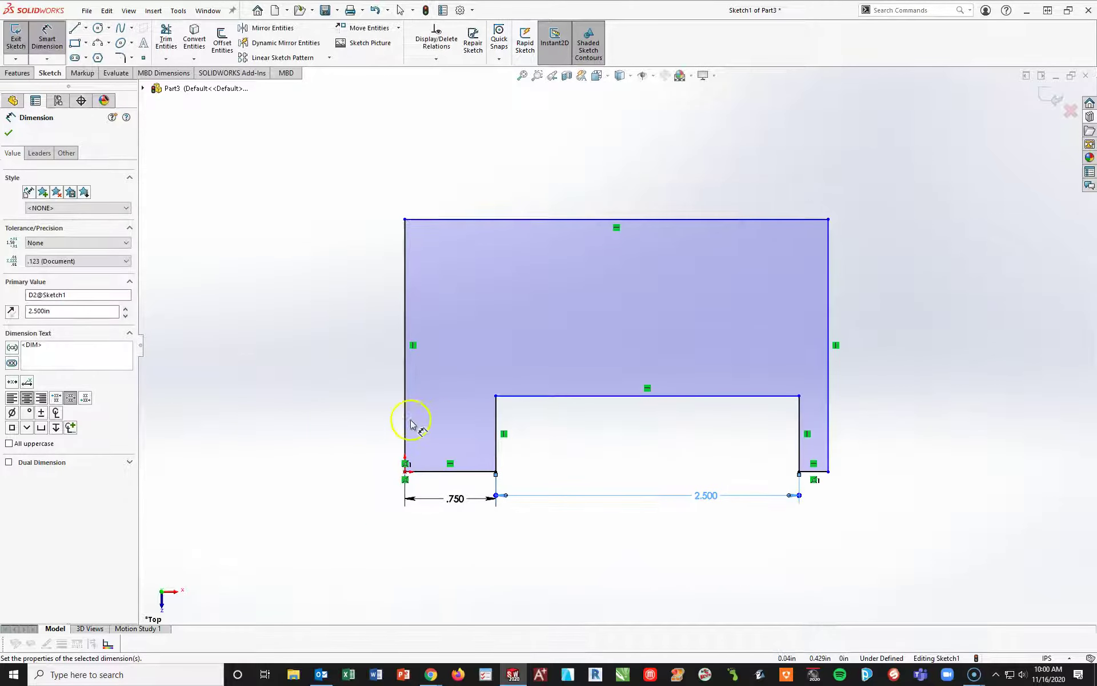
Dimension the overall width to 4 and the block height to 2.5.
left_click(405, 423)
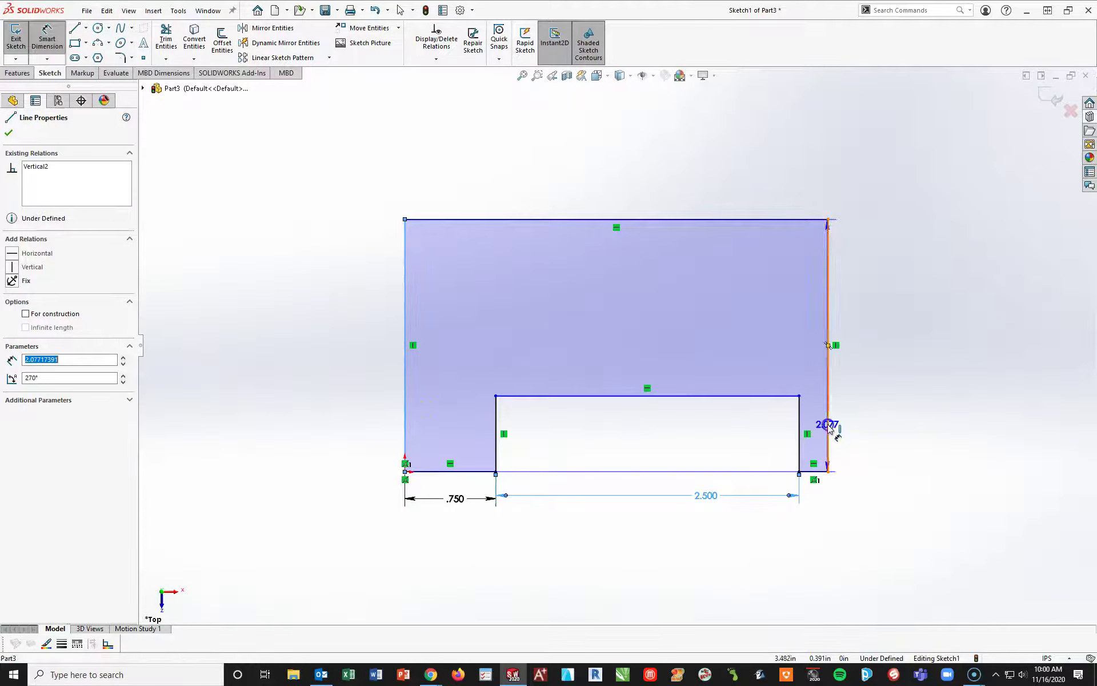
left_click(829, 425)
left_click(632, 547)
type("4")
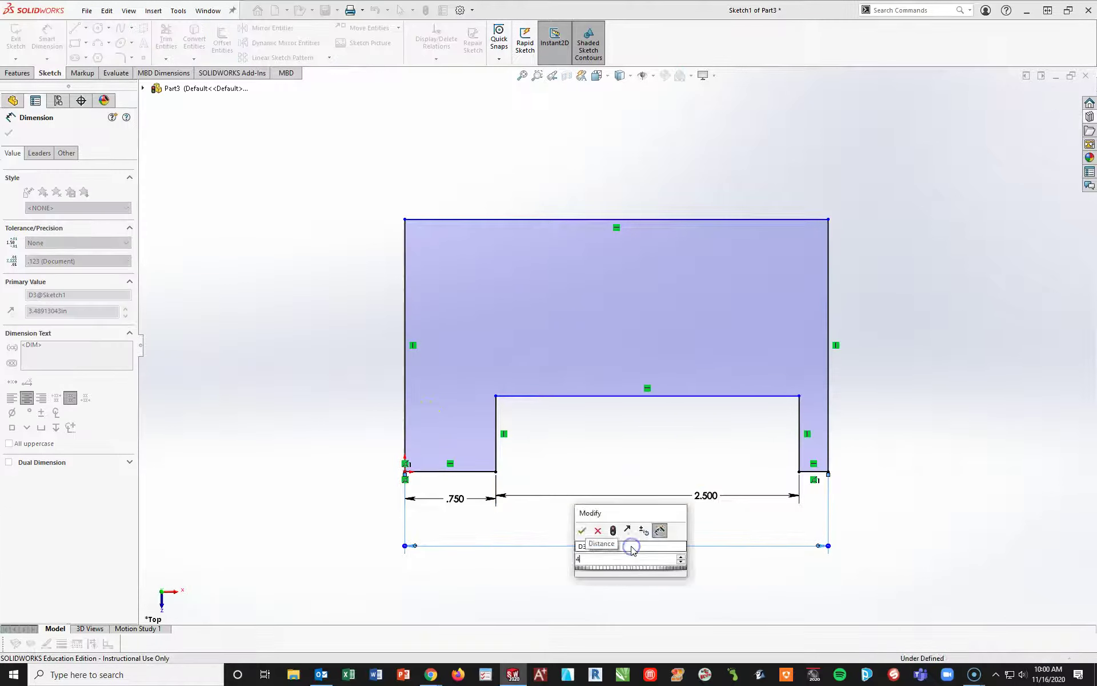
key("Return")
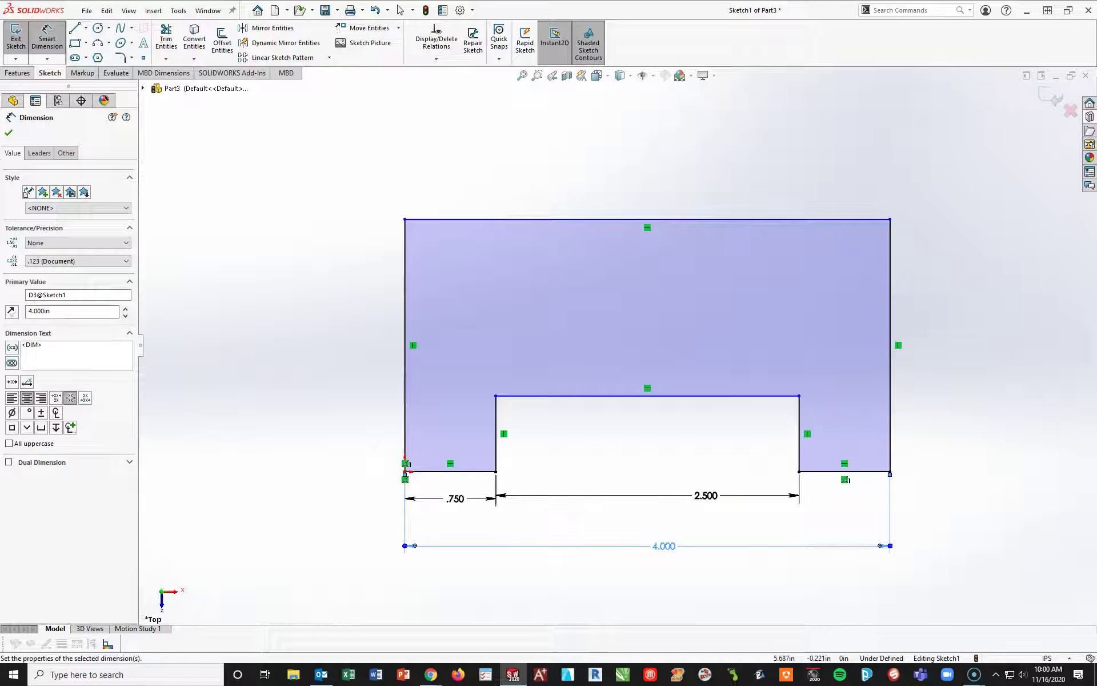
left_click(891, 364)
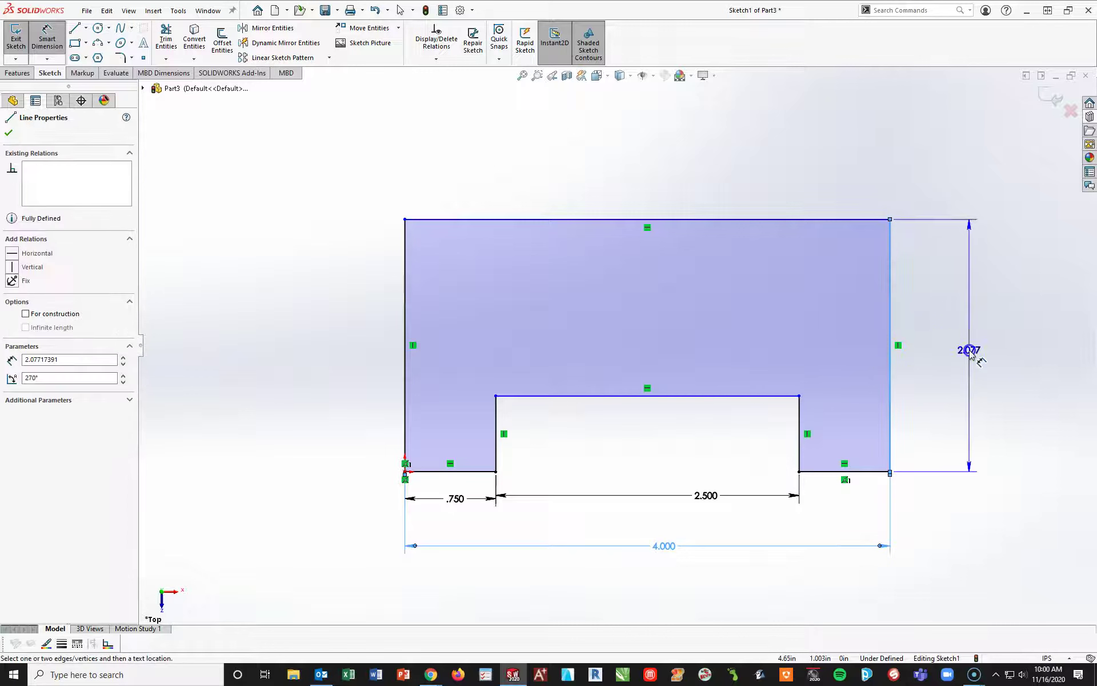
left_click(970, 351)
type("2.5")
key("Return")
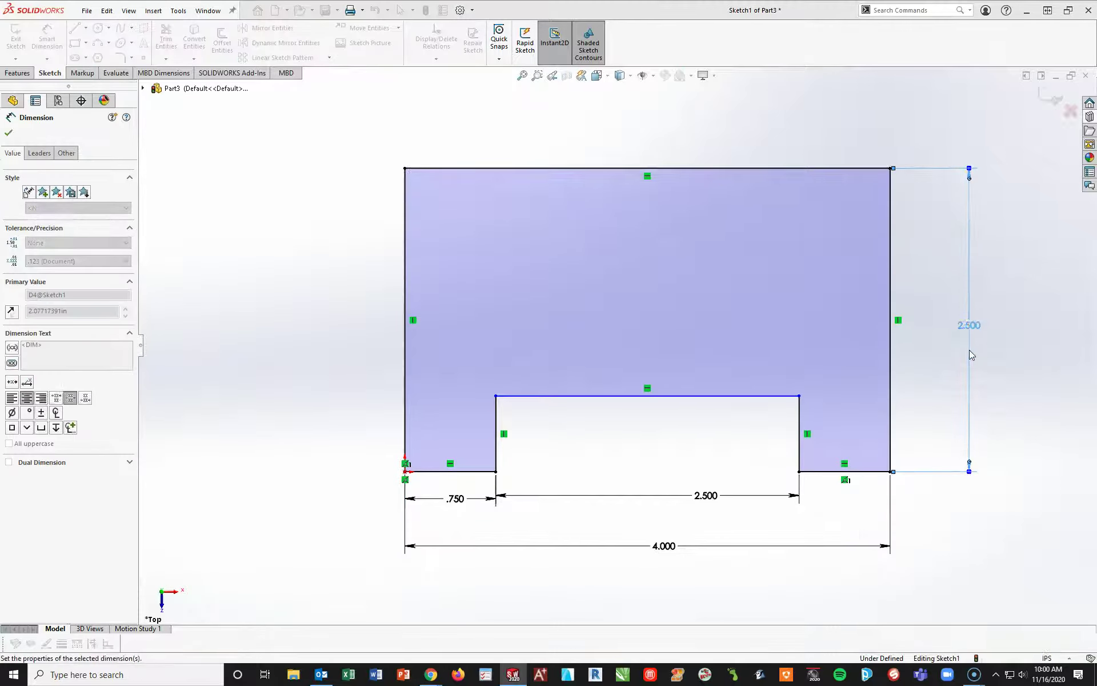
Set the slot depth to .75 and tidy the 2.500 and .750 dimension positions.
left_click(798, 424)
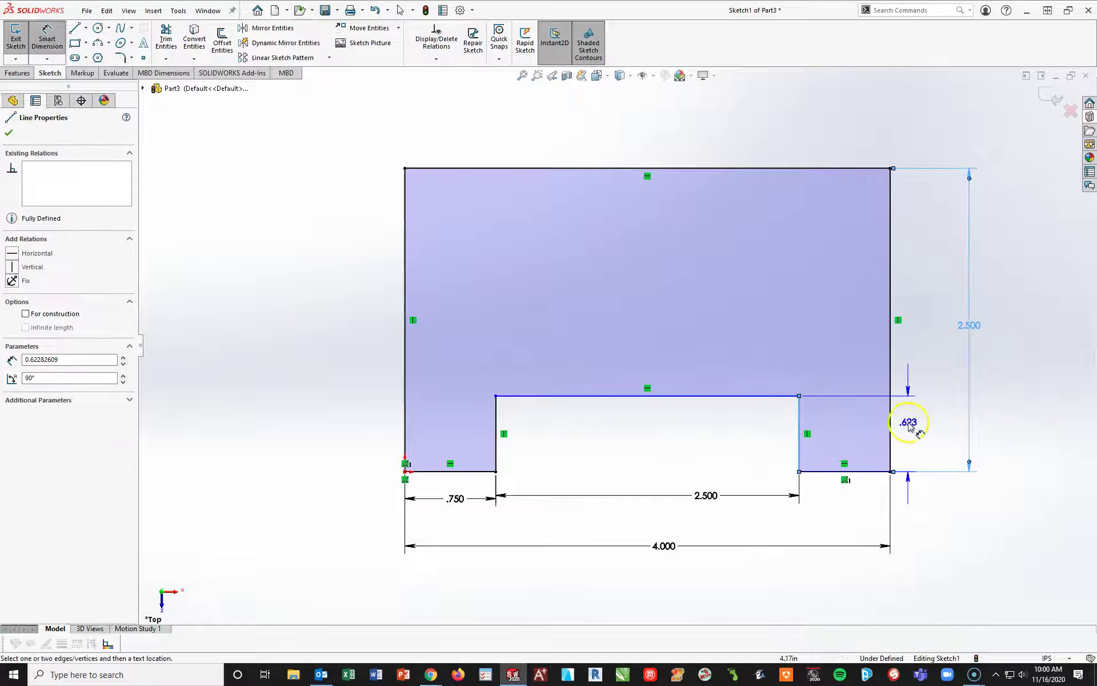
left_click(925, 430)
type(".75")
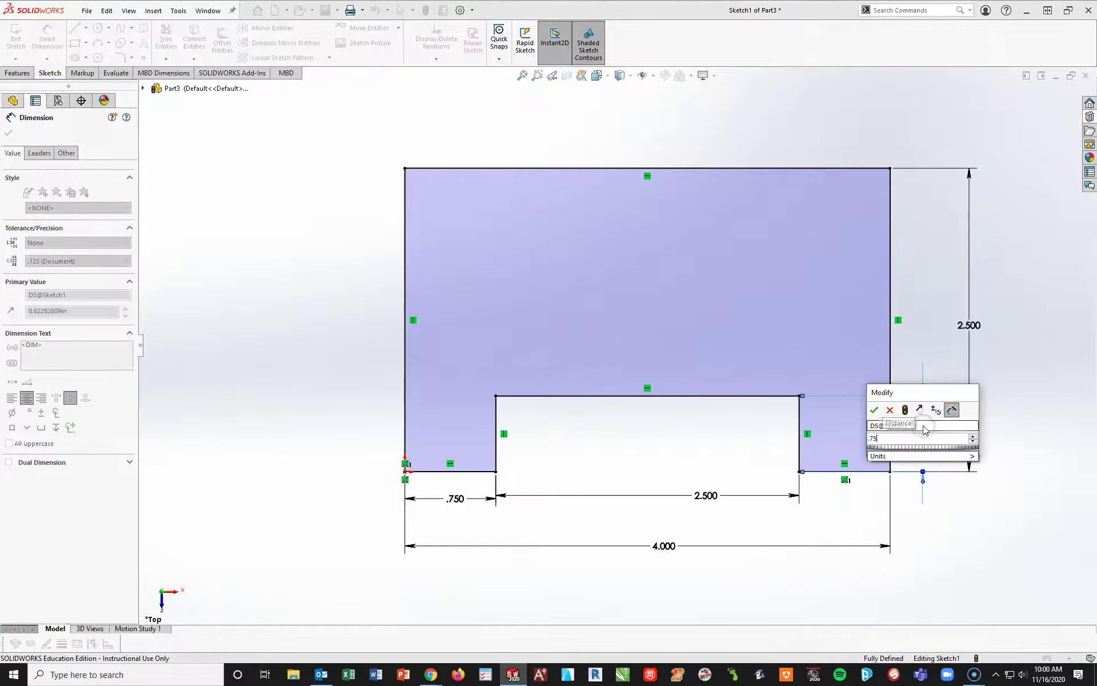
key("Return")
left_click(1076, 479)
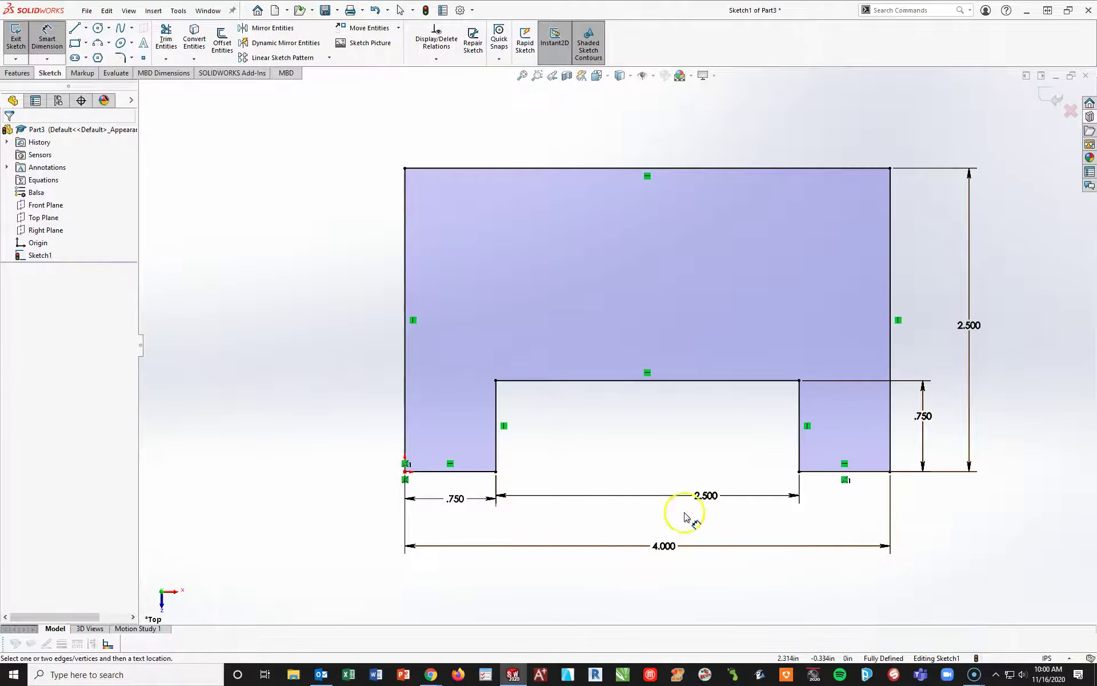
left_click_drag(706, 496, 656, 507)
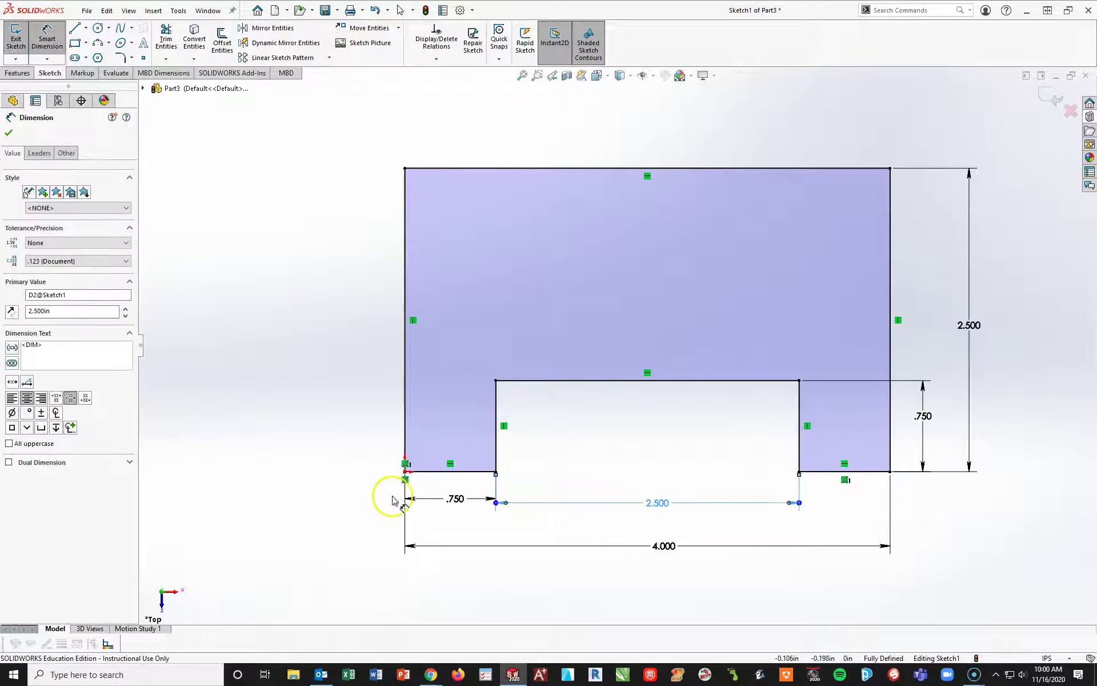
left_click_drag(454, 499, 449, 505)
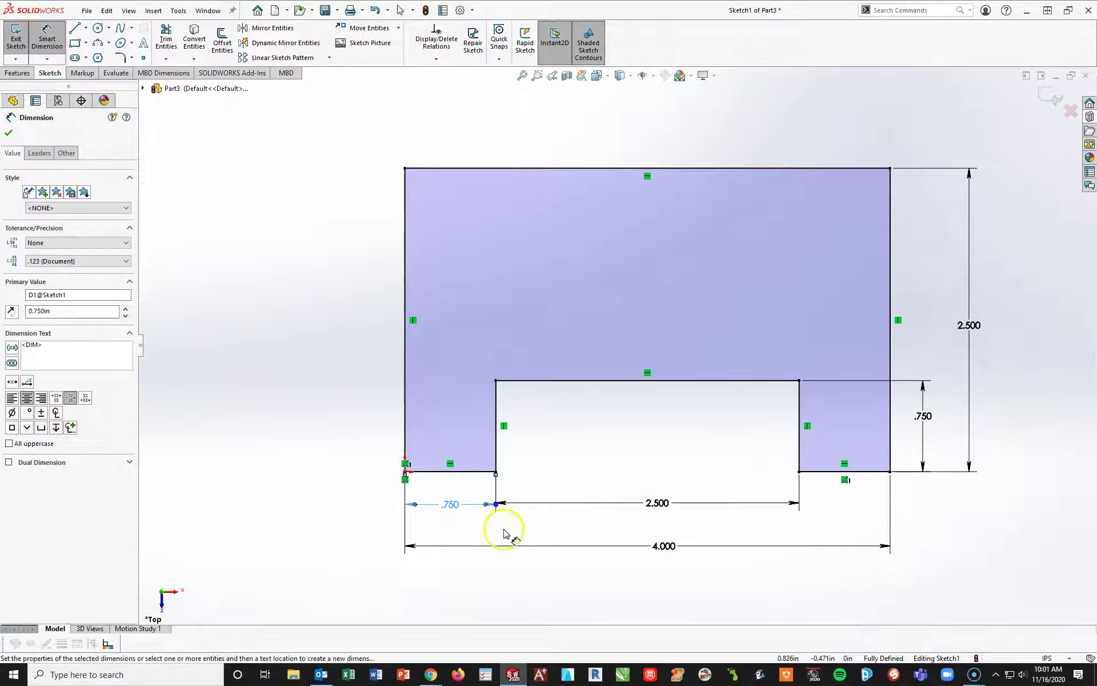
left_click(572, 541)
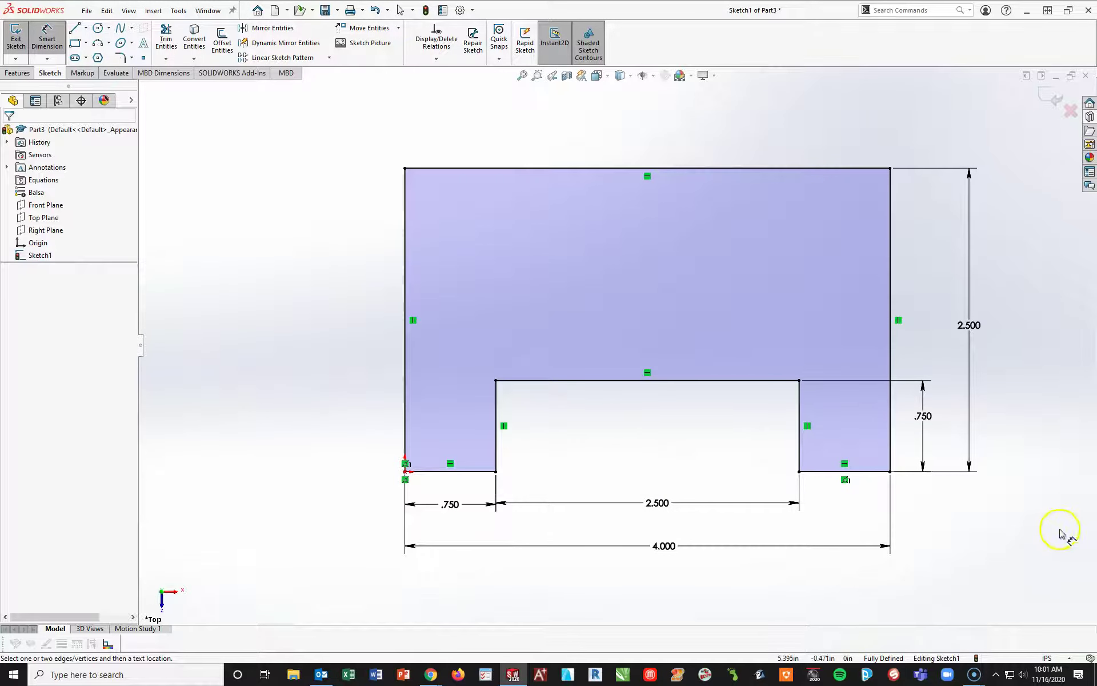
key("f")
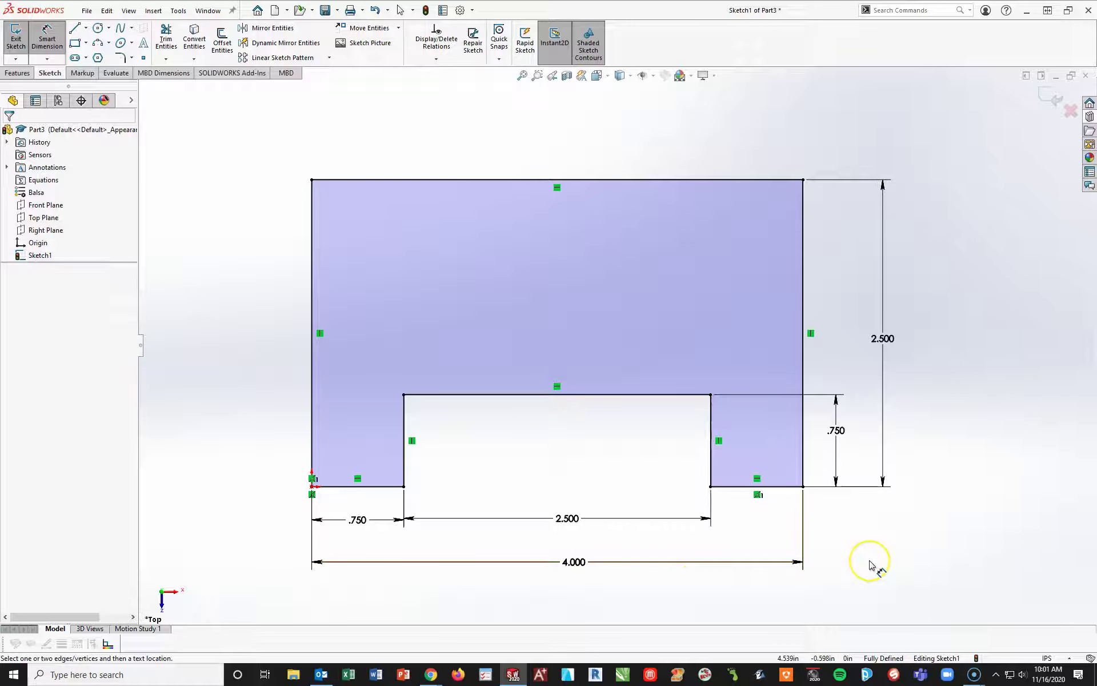
Extrude the profile 1.25 in with Extruded Boss/Base.
left_click(17, 73)
left_click(20, 39)
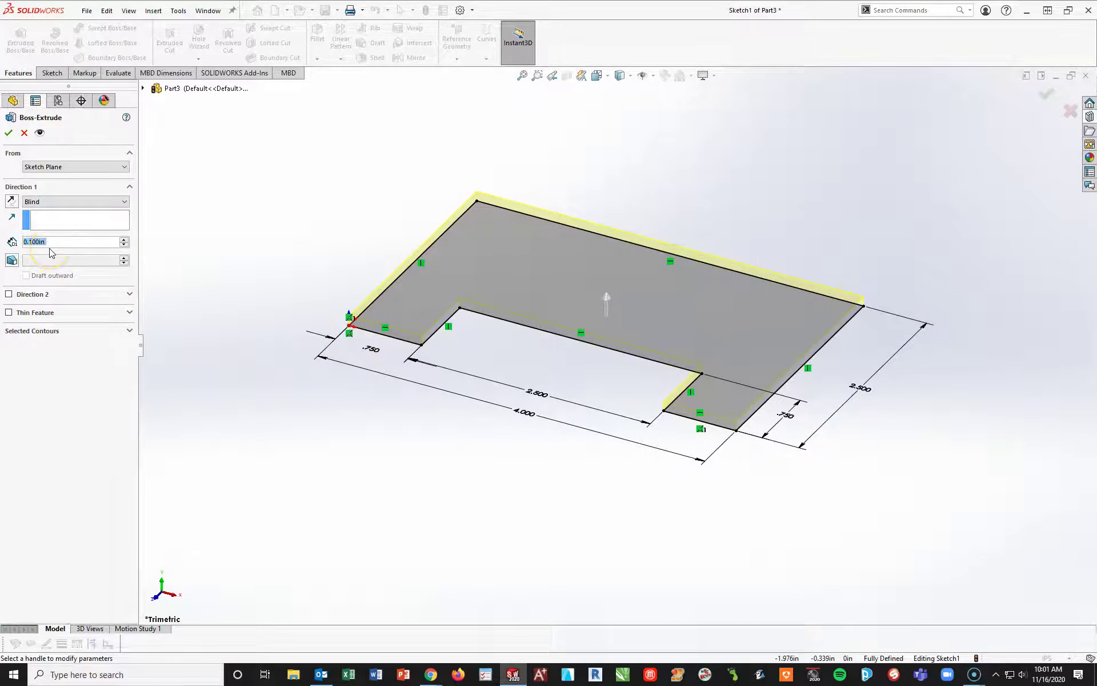
type("1.2")
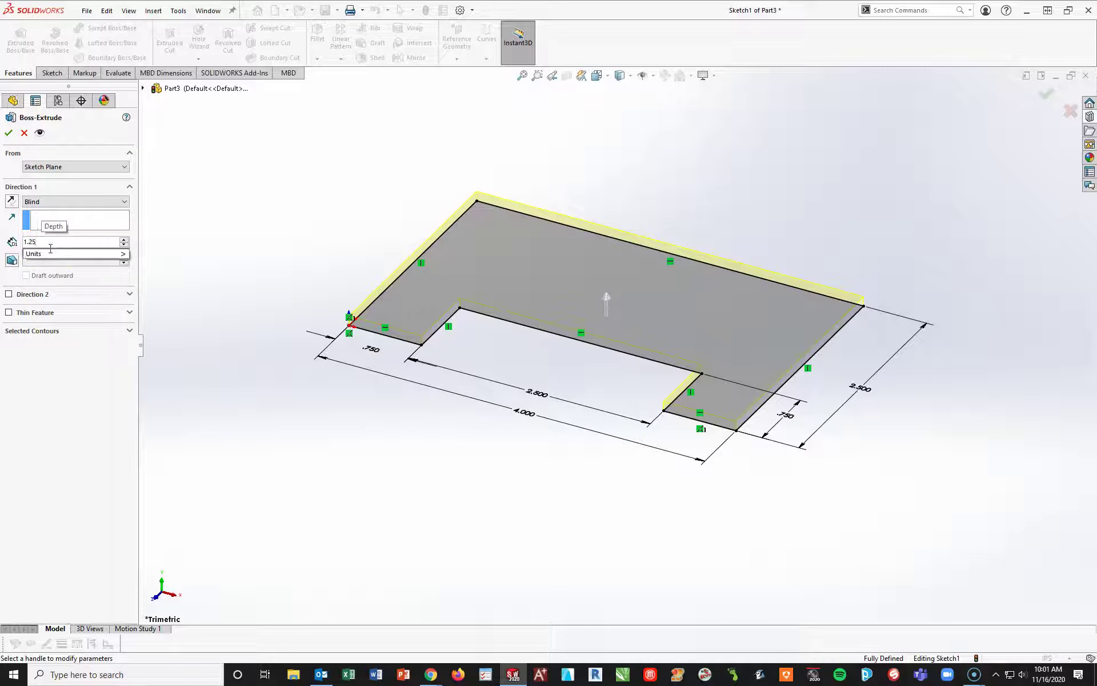
type("5")
key("Return")
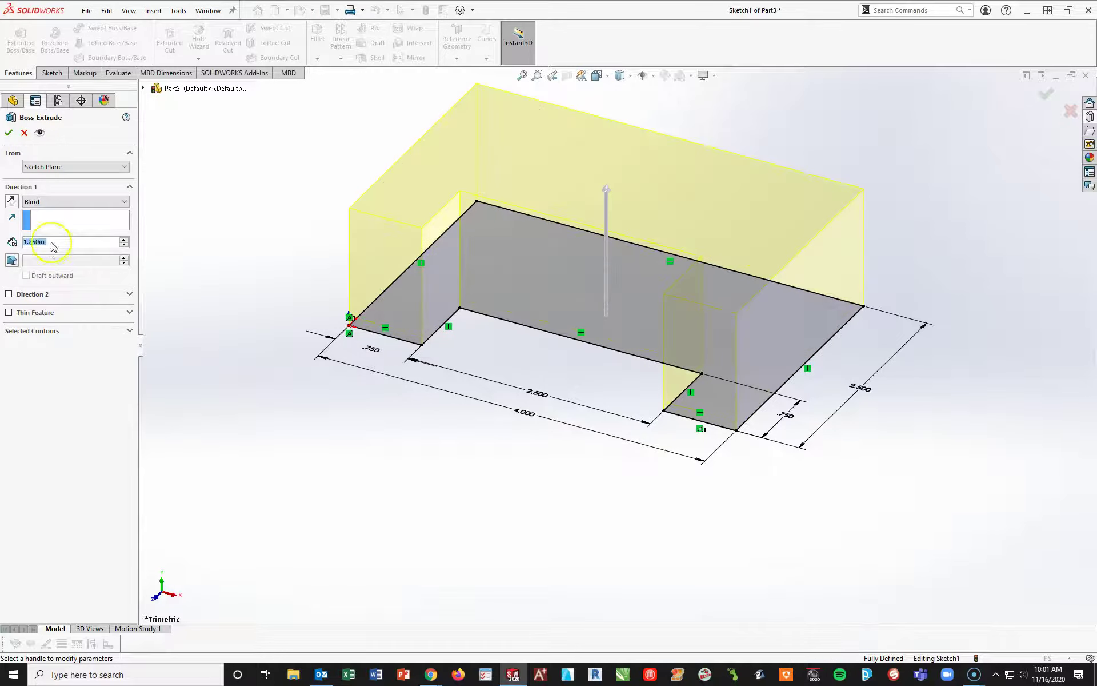
left_click(9, 132)
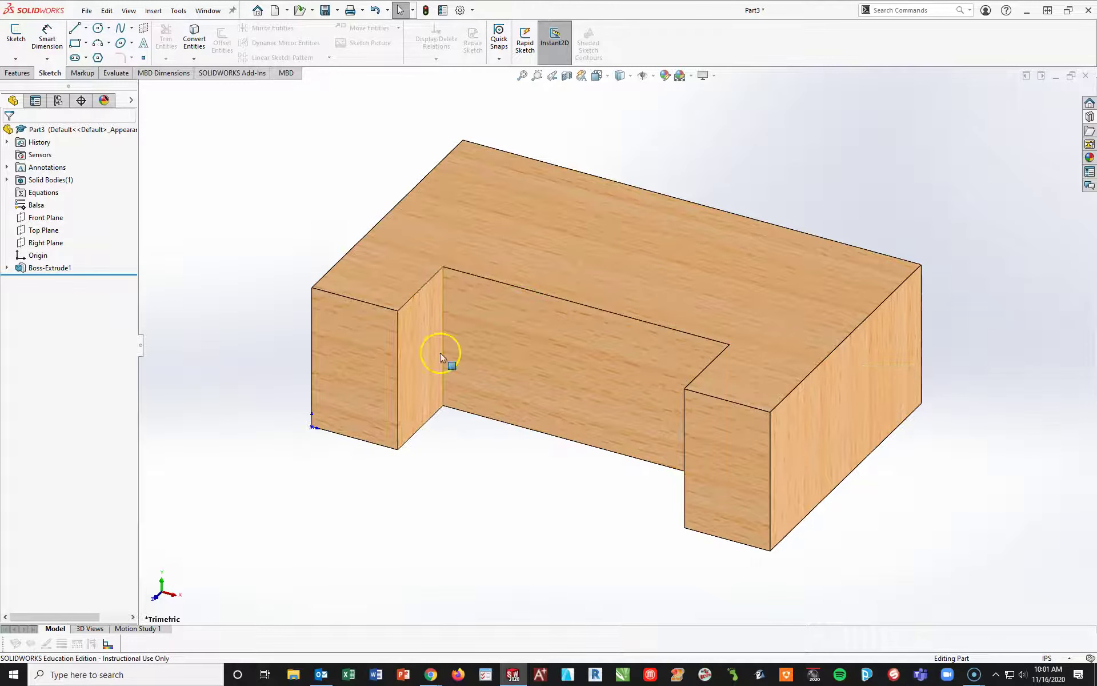
Replace the Balsa material with AISI 1020 from the Steel group.
right_click(30, 207)
left_click(39, 214)
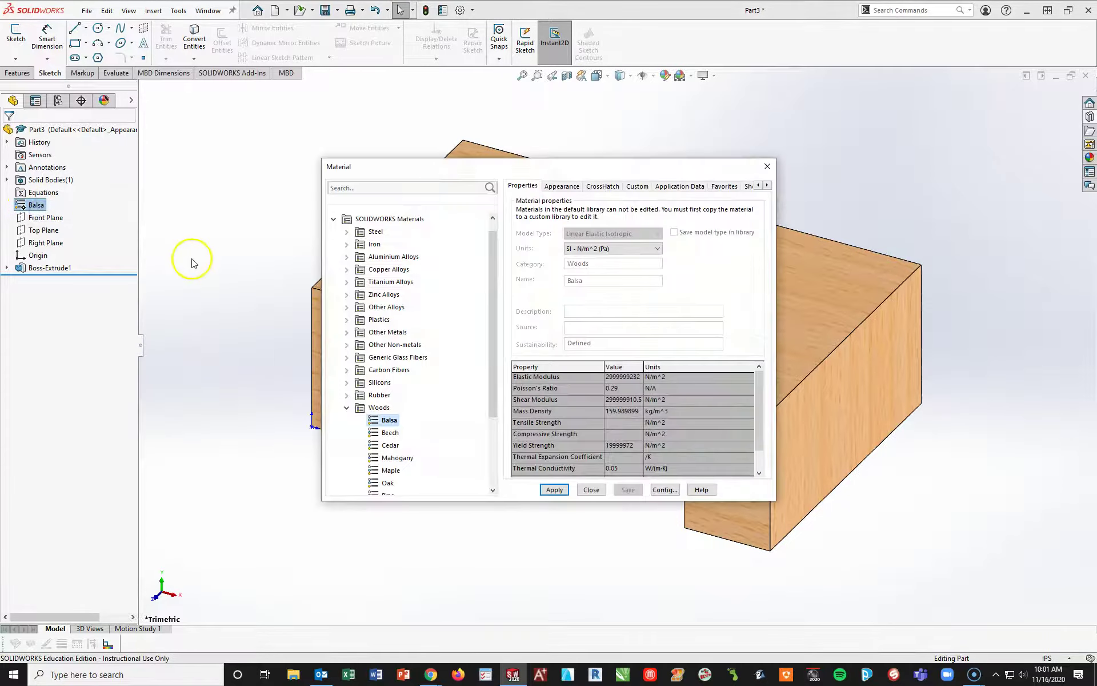
left_click(346, 408)
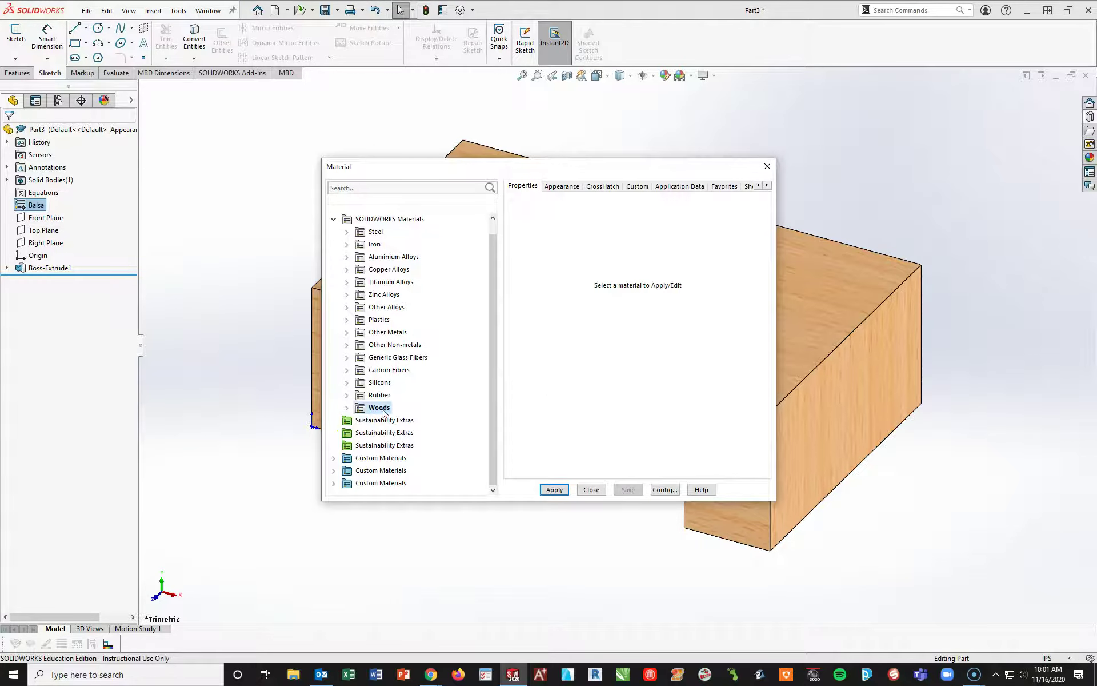
left_click(346, 232)
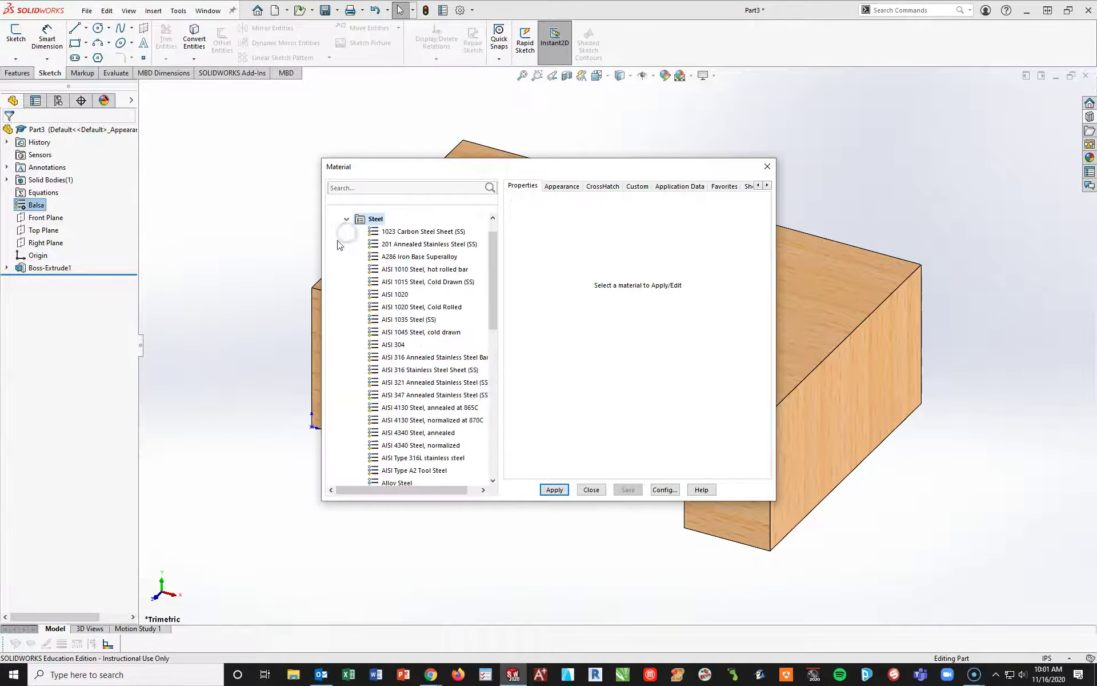
left_click(400, 296)
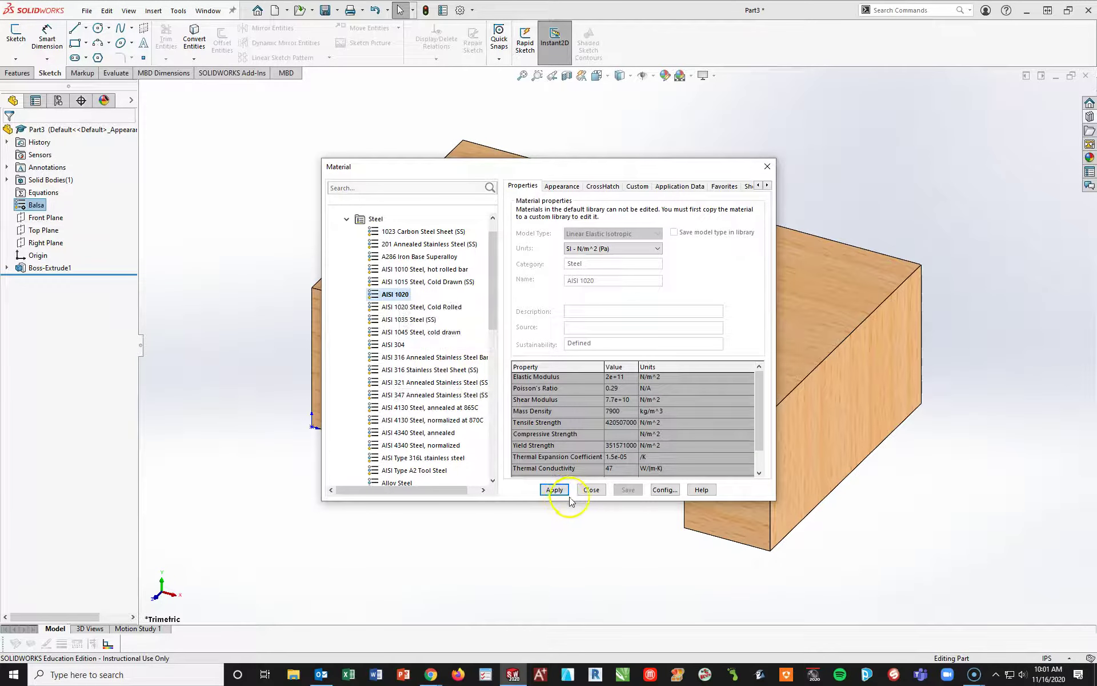
left_click(554, 489)
left_click(594, 493)
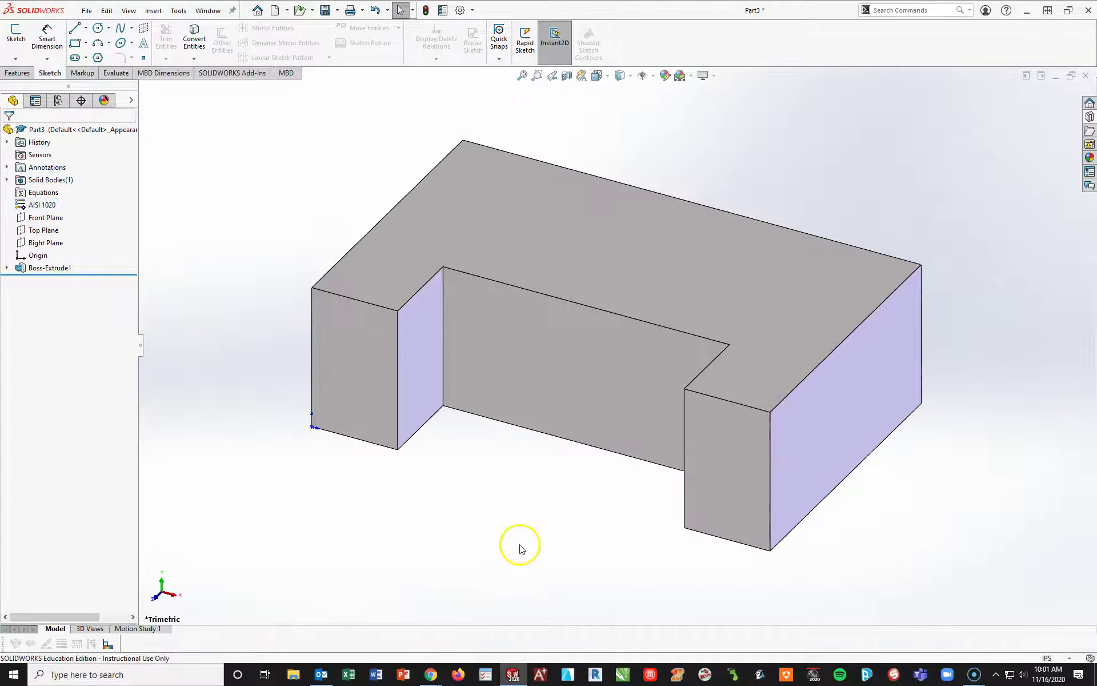
Start a new sketch on the block's face and view it normal to the face.
left_click(522, 235)
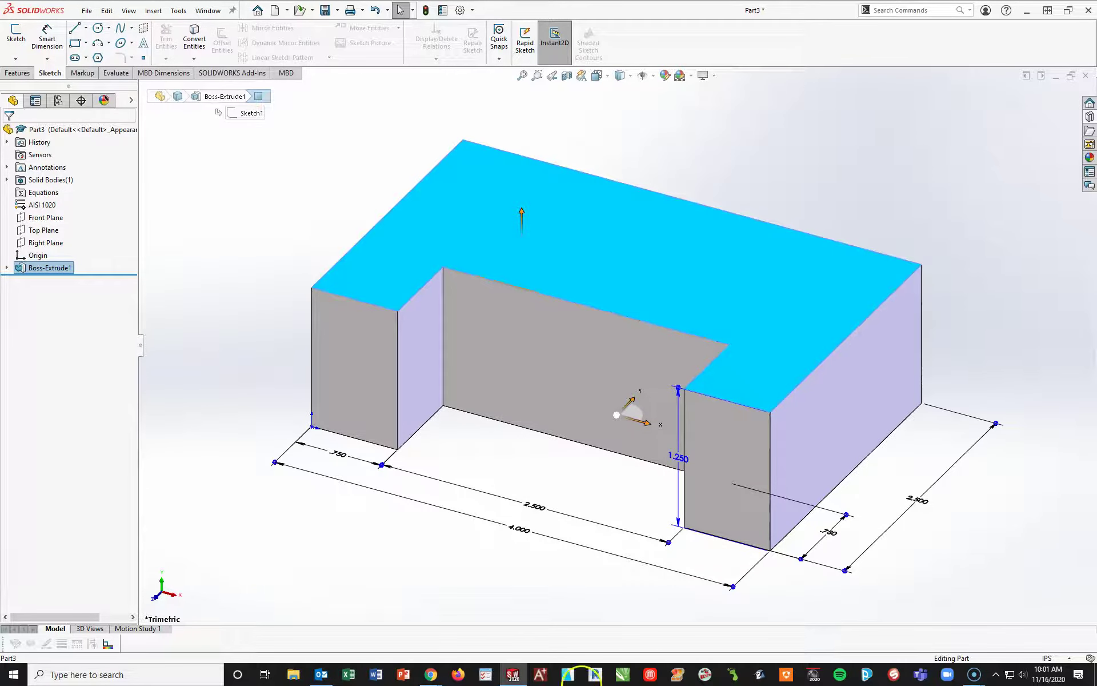
left_click(16, 46)
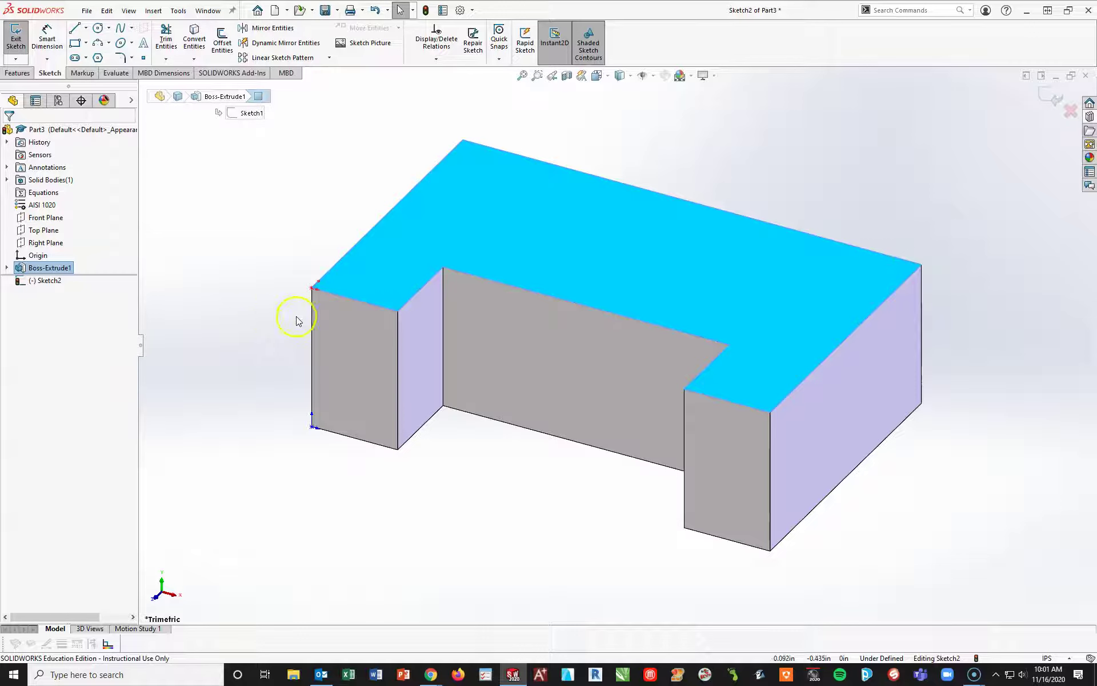
key("space")
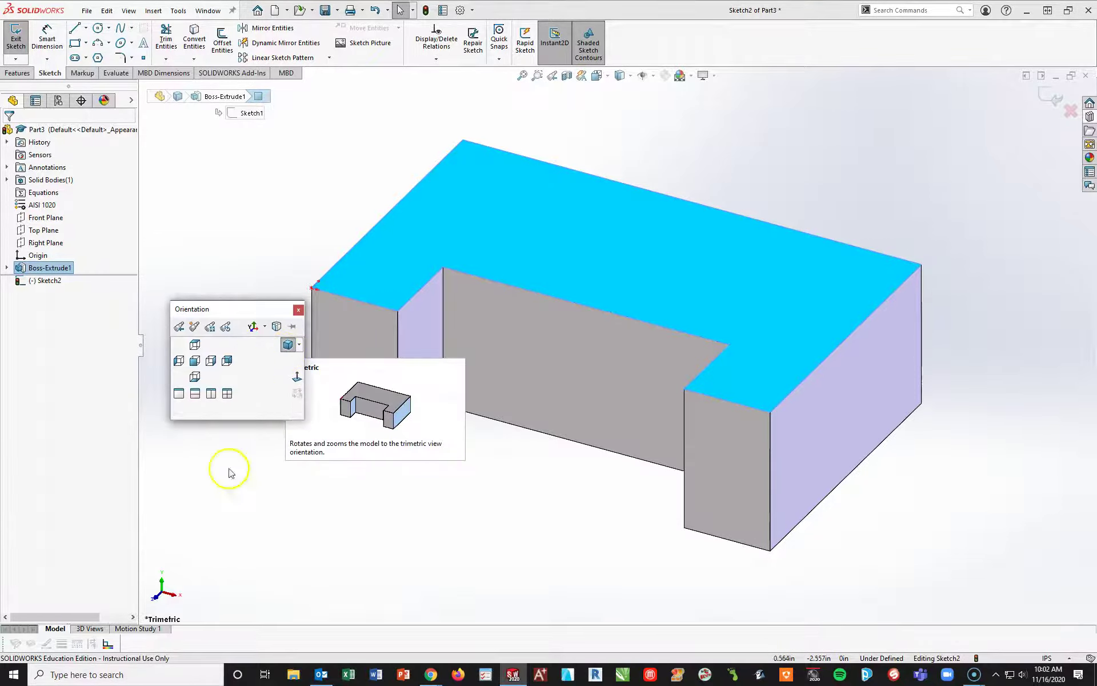
left_click(300, 378)
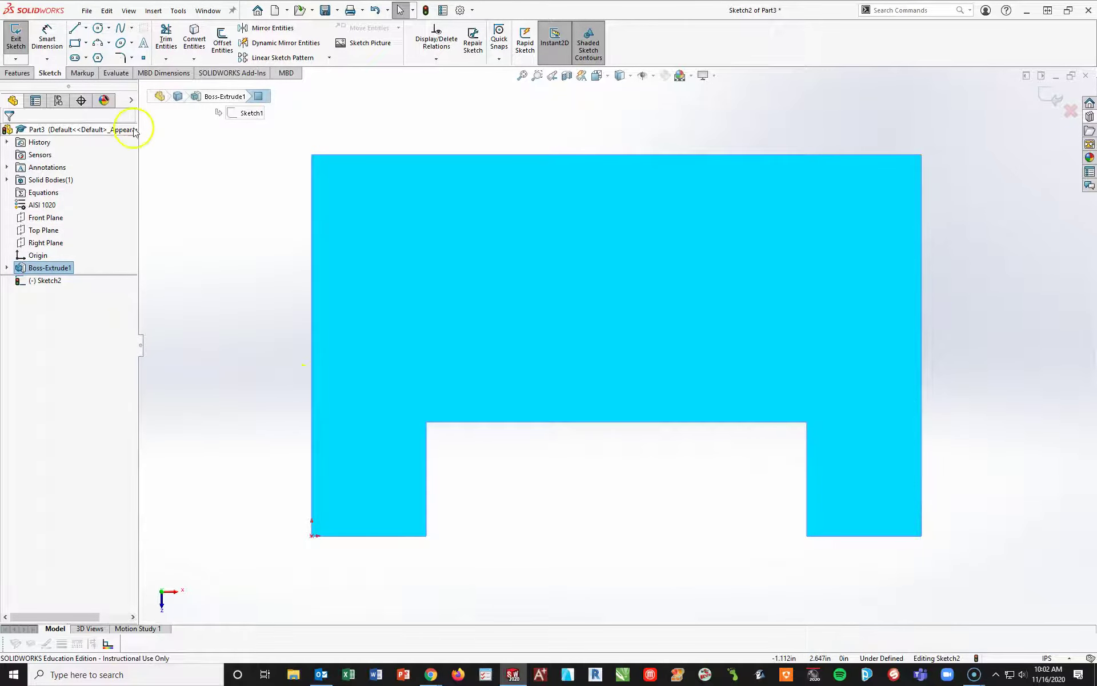
Draw a full-width corner rectangle from the left edge to the right edge above the slot.
left_click(74, 43)
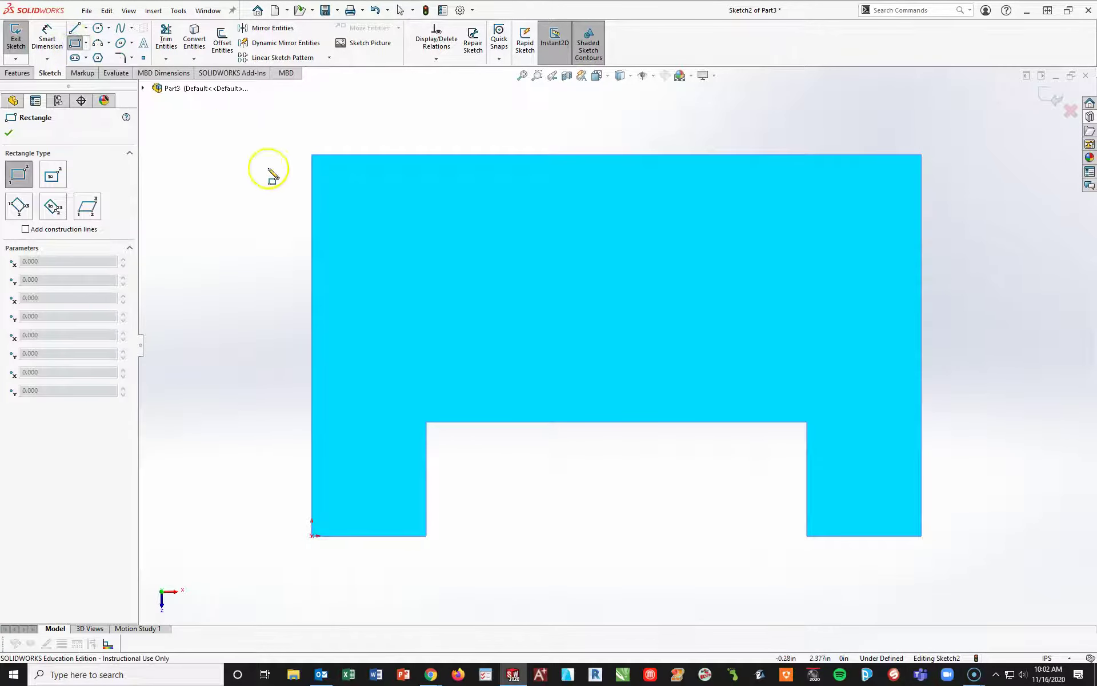
left_click(312, 254)
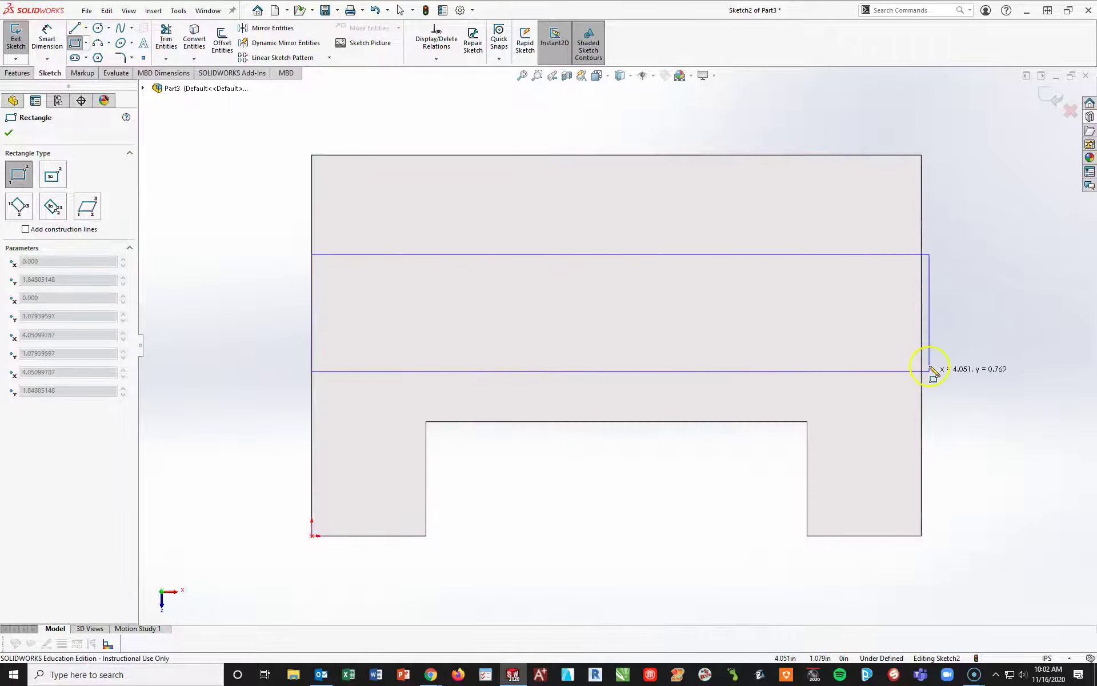
left_click(921, 404)
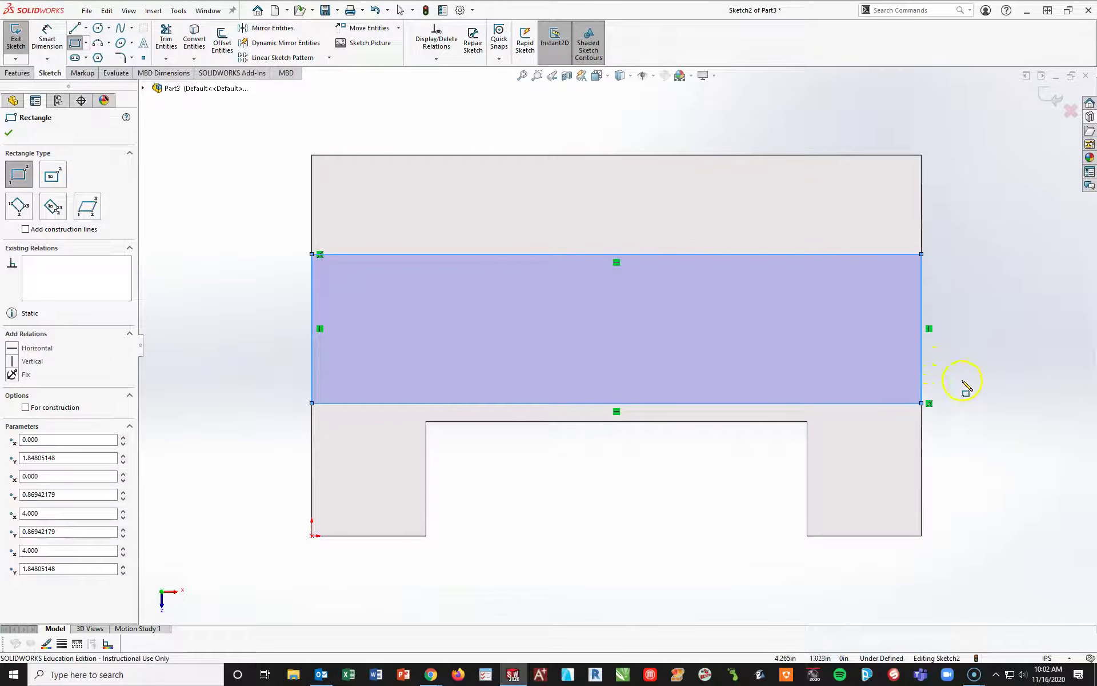
Add a Collinear relation between the rectangle's bottom line and the slot's top edge.
key("Escape")
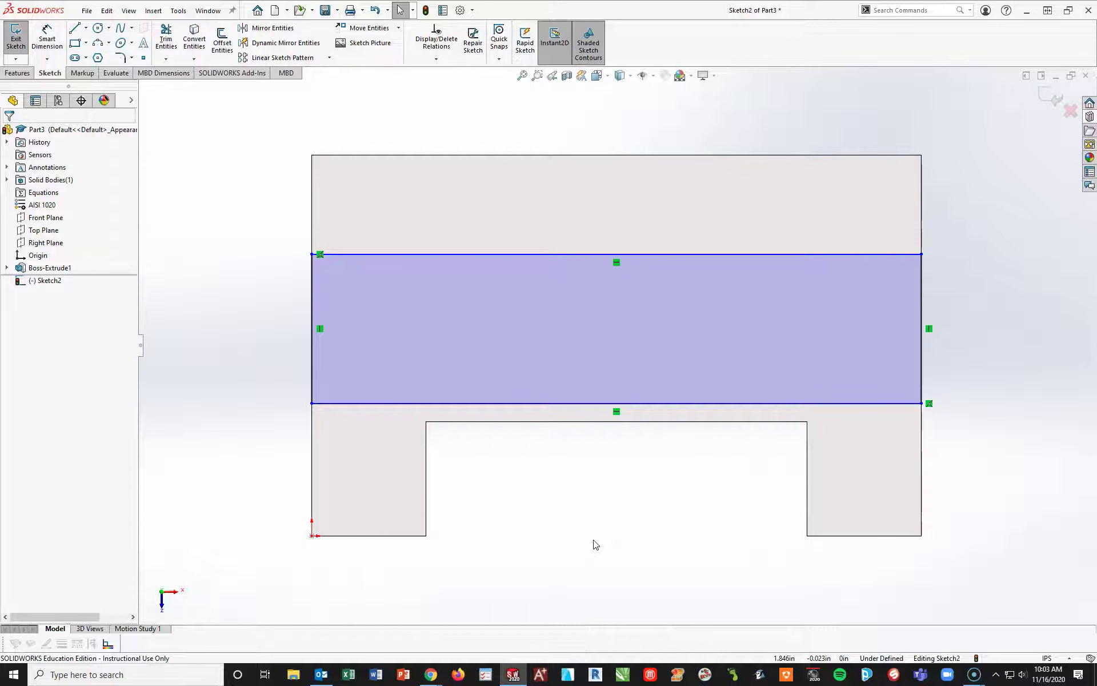
left_click(589, 403)
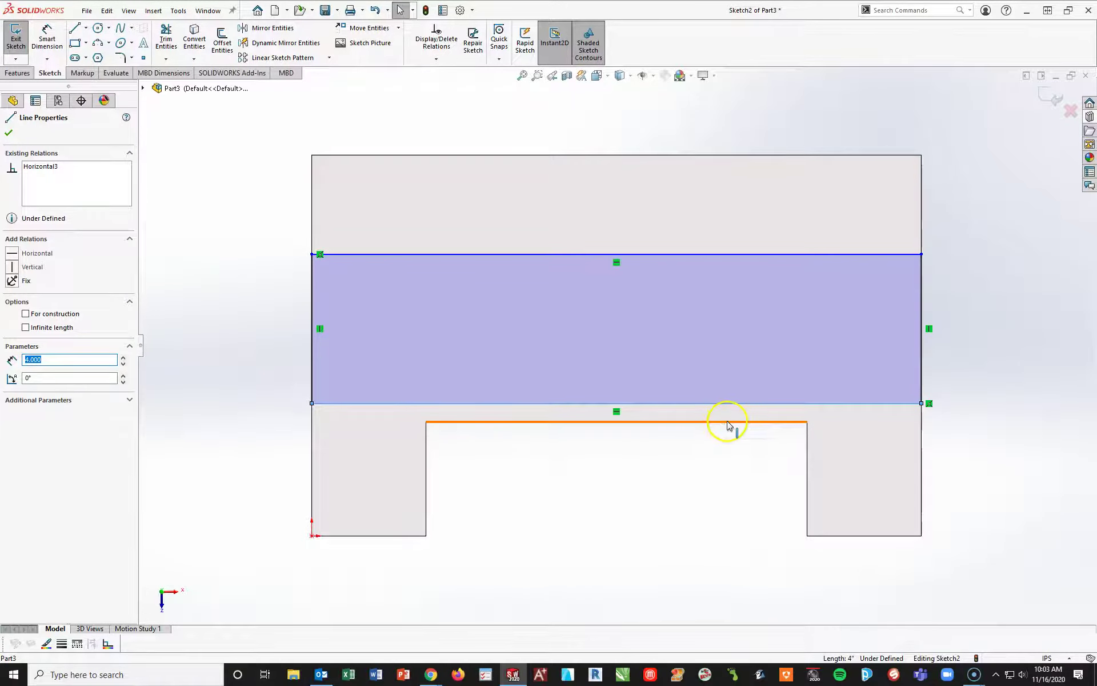
left_click(683, 422, "ctrl")
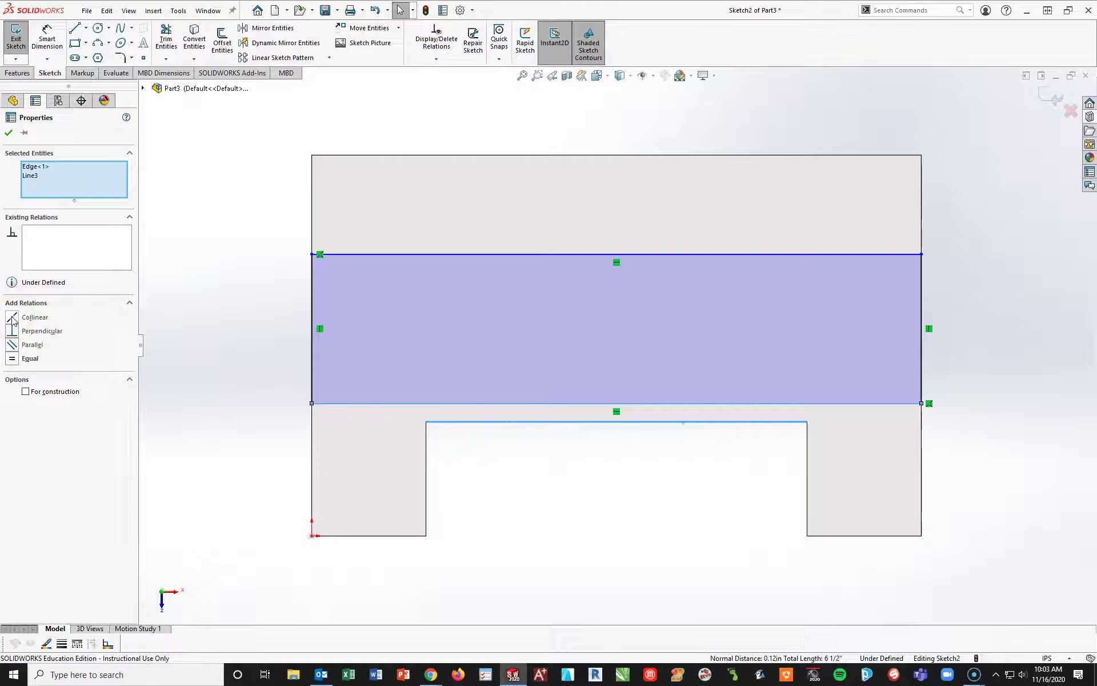
left_click(12, 317)
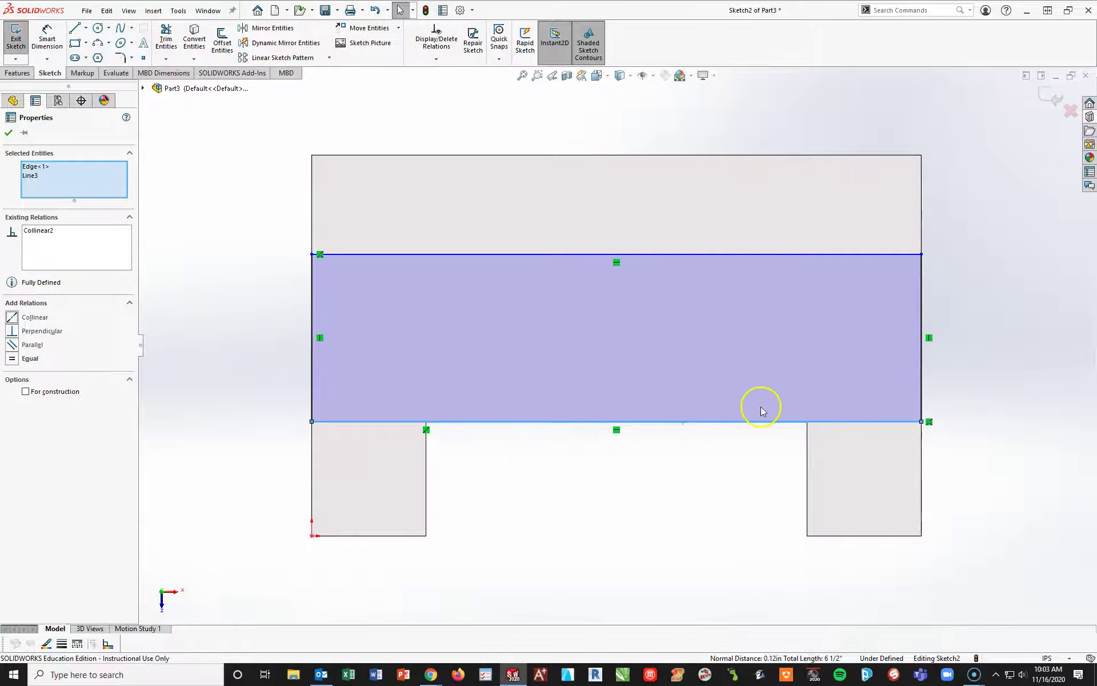
left_click(8, 133)
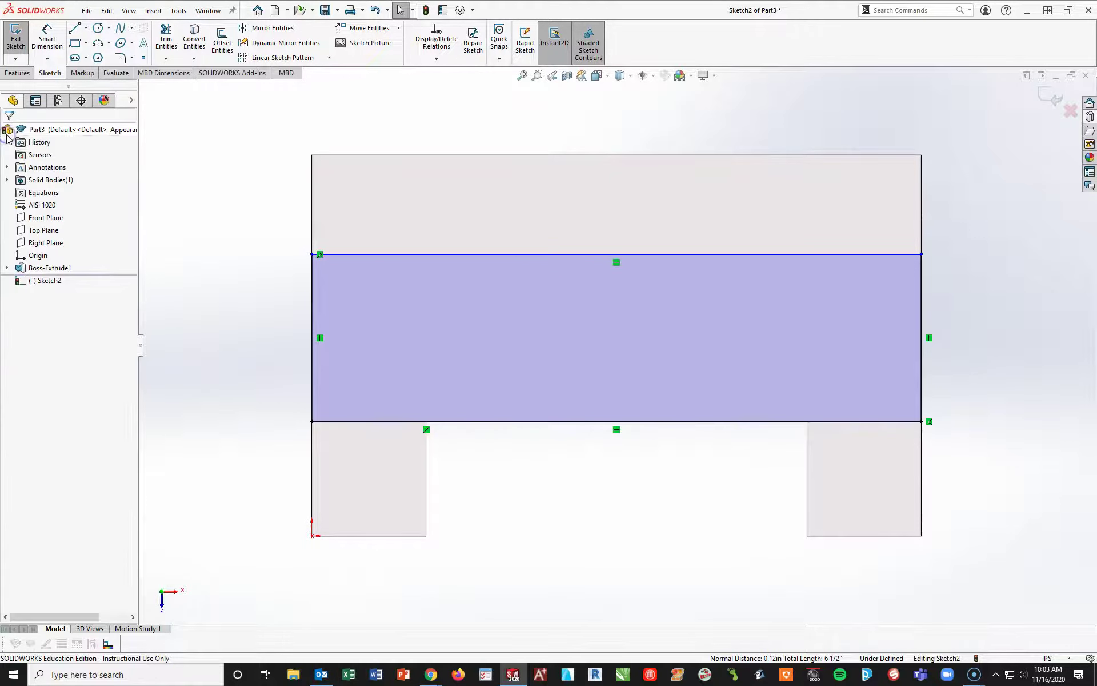
Dimension the rectangle's left edge to 1 in tall, then reorient to a trimetric view.
left_click(44, 31)
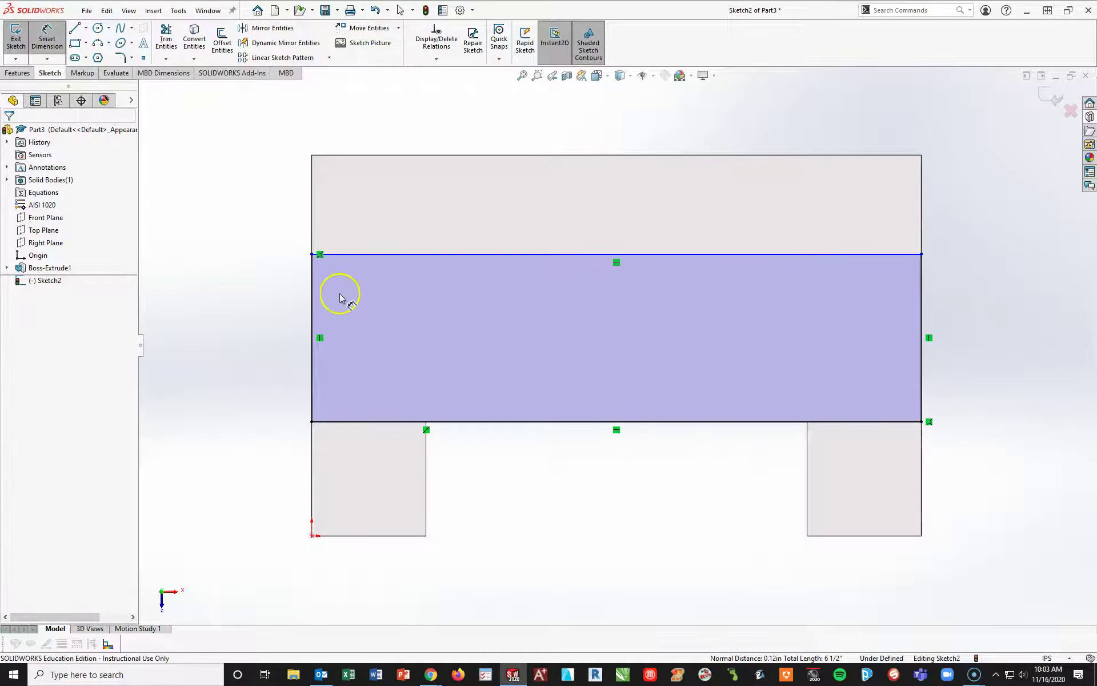
left_click(312, 309)
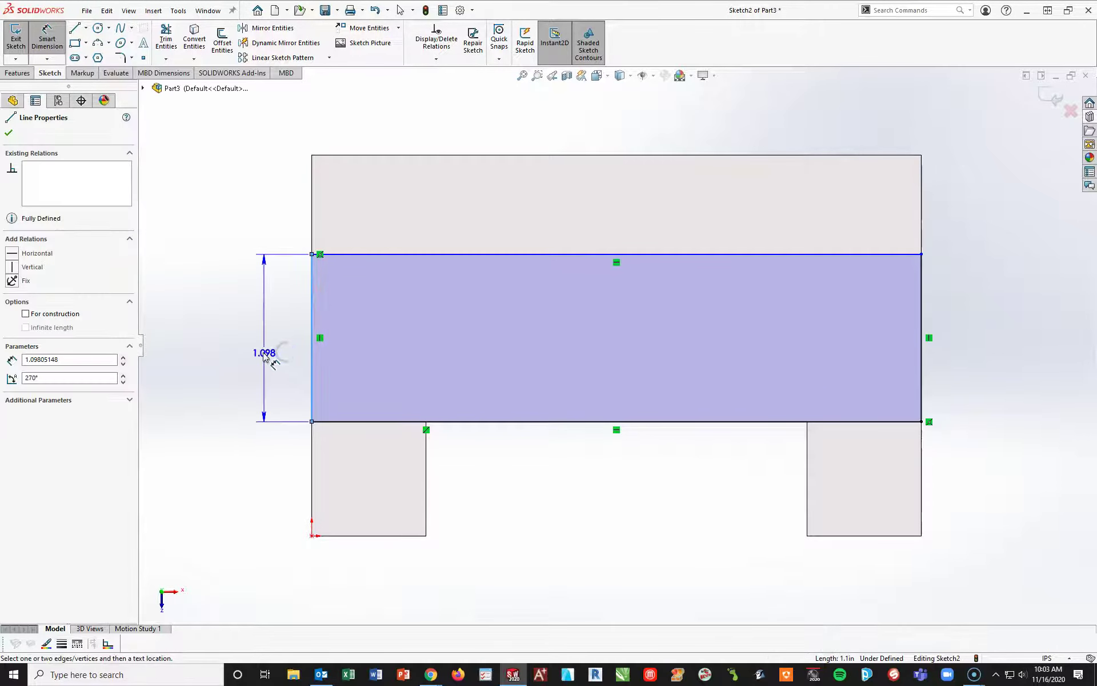
left_click(259, 350)
type("1")
key("Return")
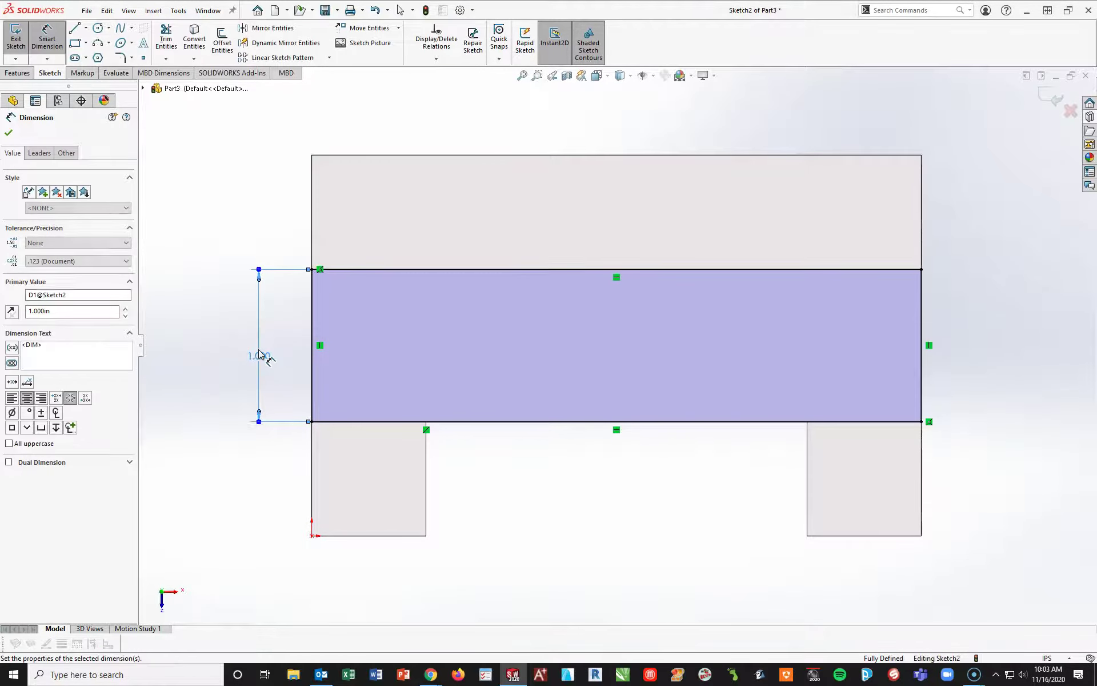
left_click(480, 491)
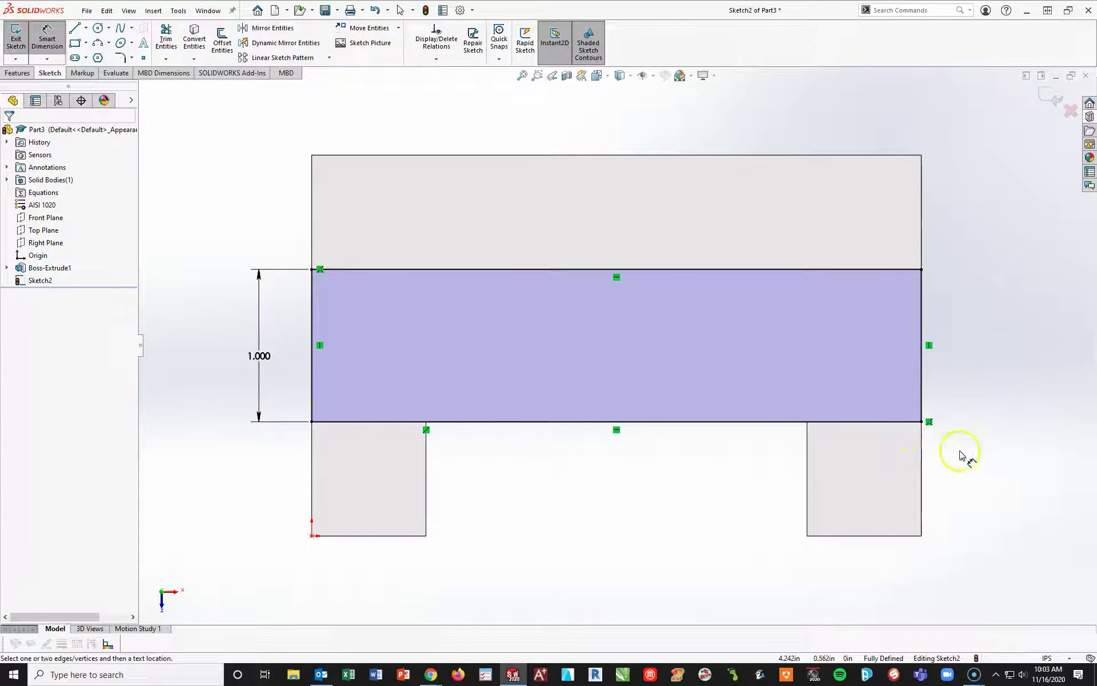
key("space")
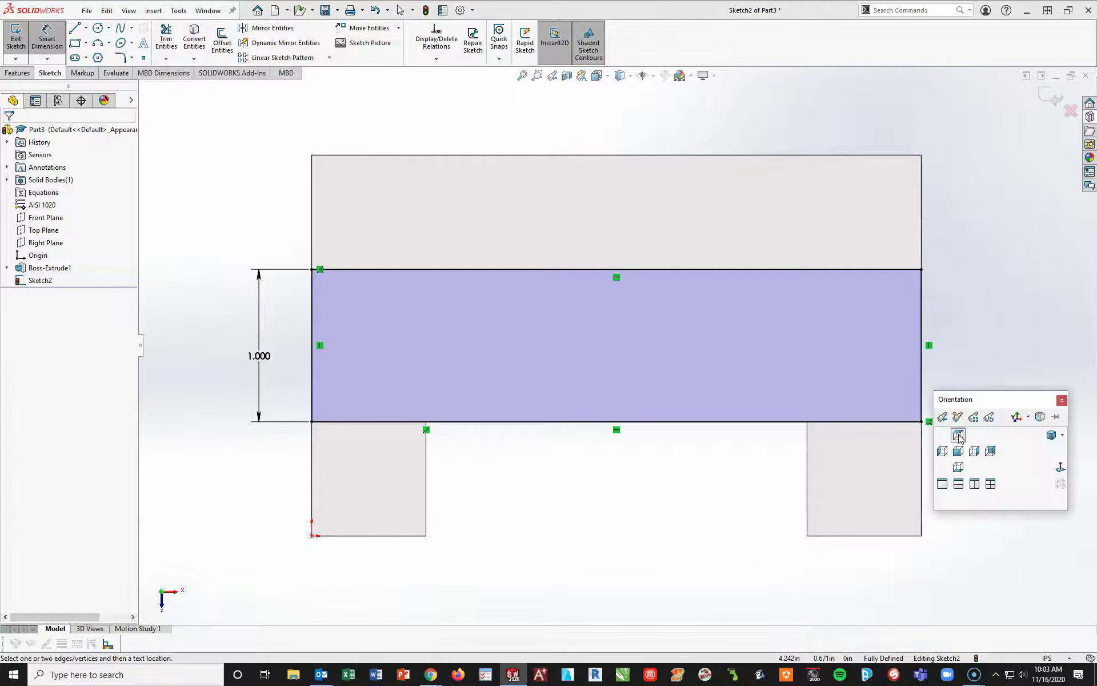
left_click(1052, 436)
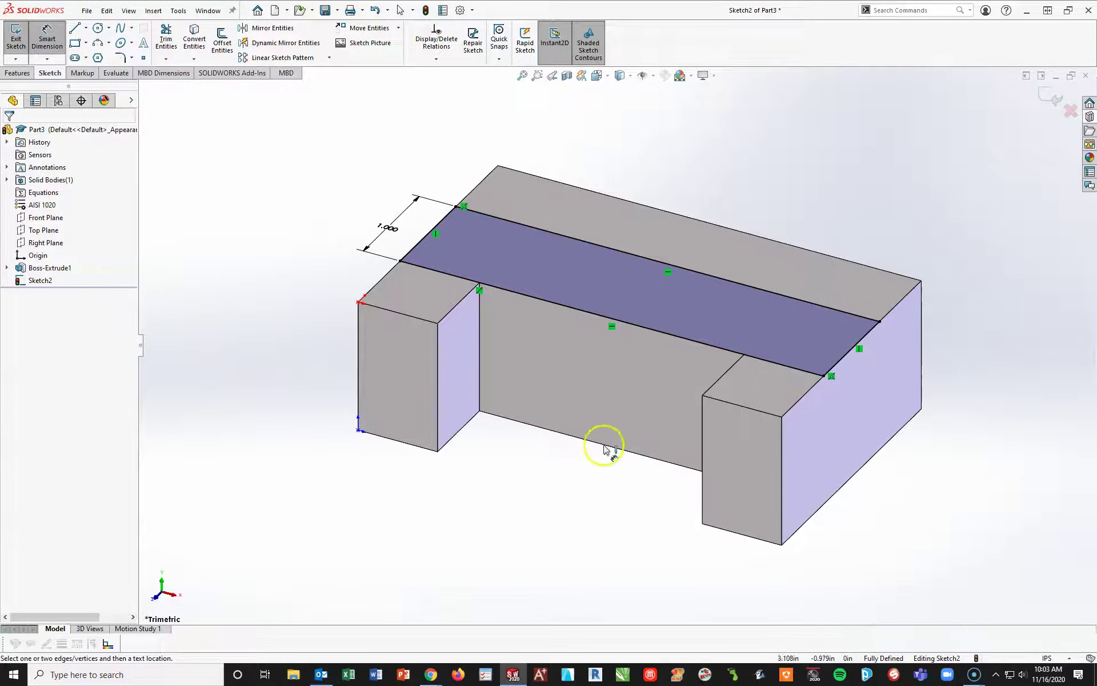
Extrude-cut Sketch2's rectangle blind to a 5/8 in depth.
left_click(18, 73)
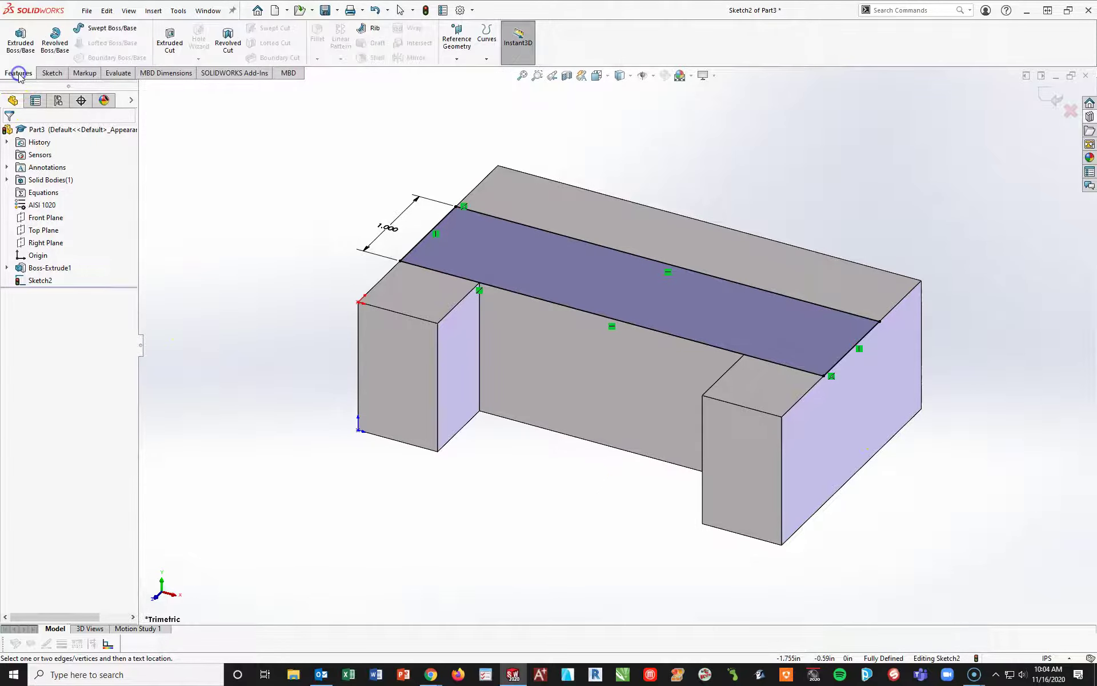
left_click(169, 40)
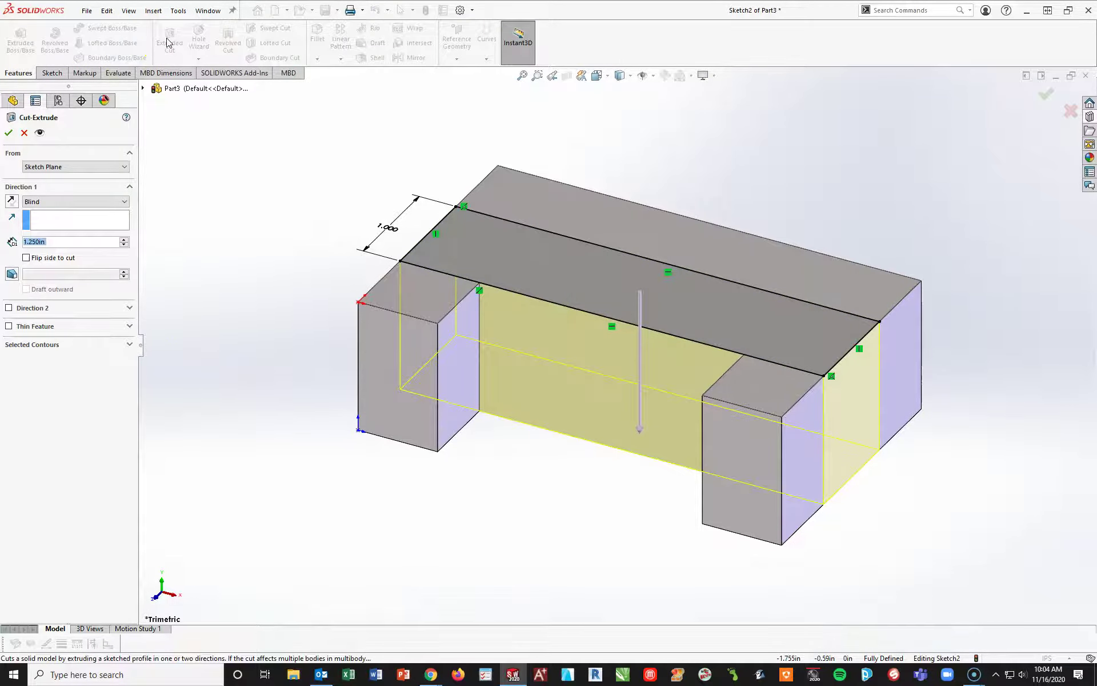
left_click(69, 241)
type("5/8")
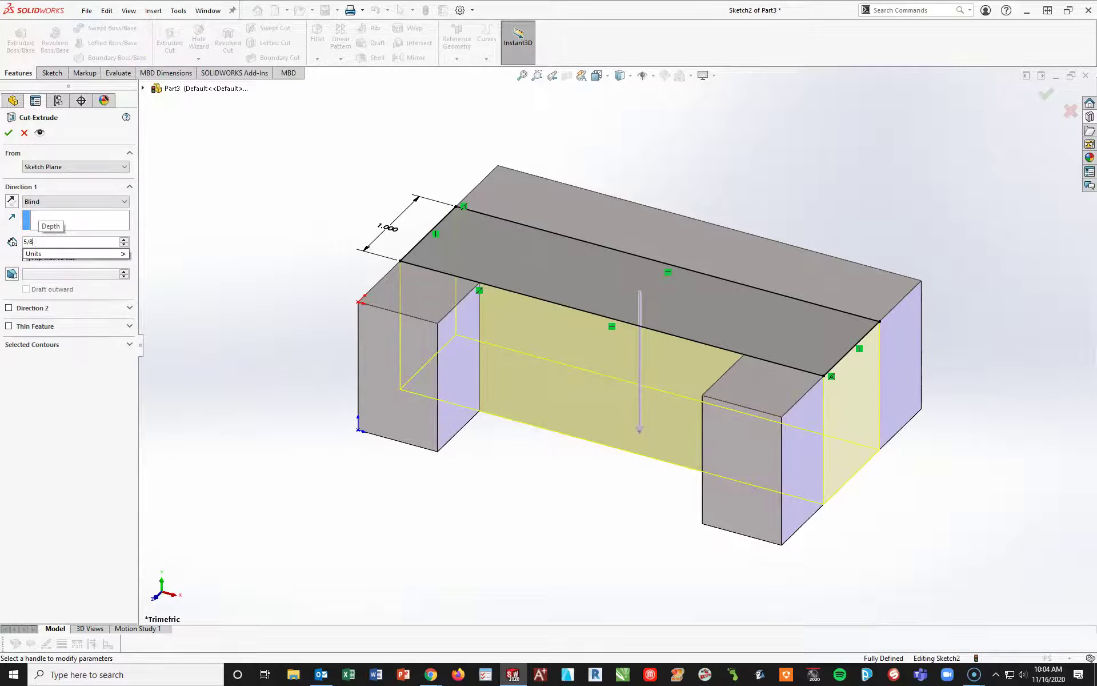
key("Return")
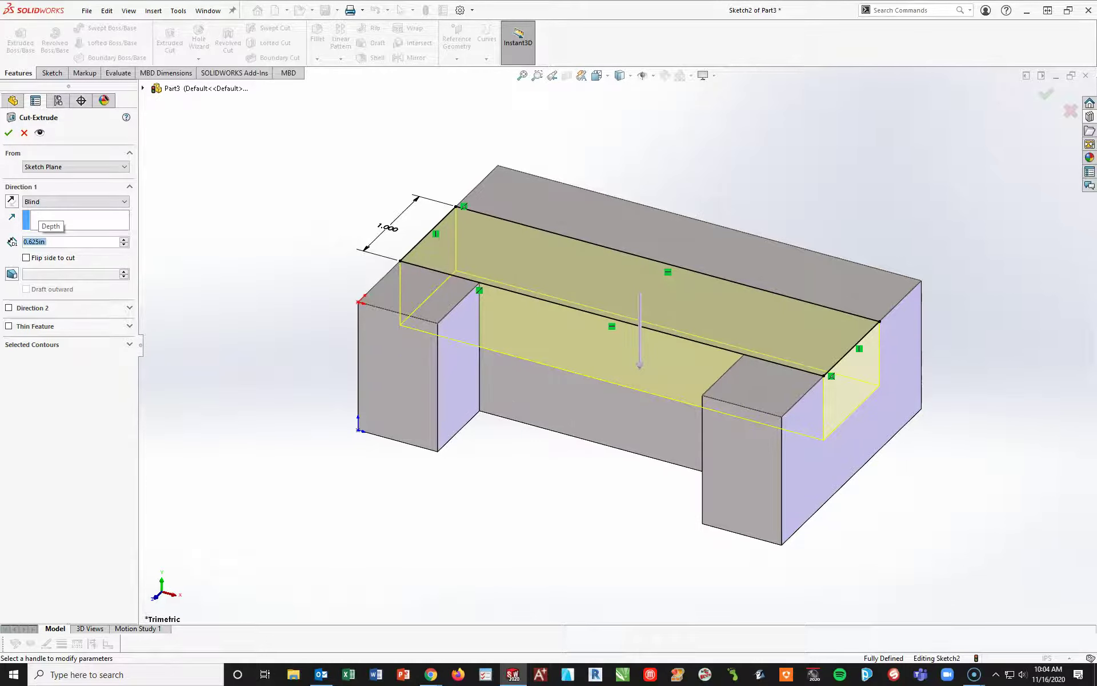
left_click(9, 133)
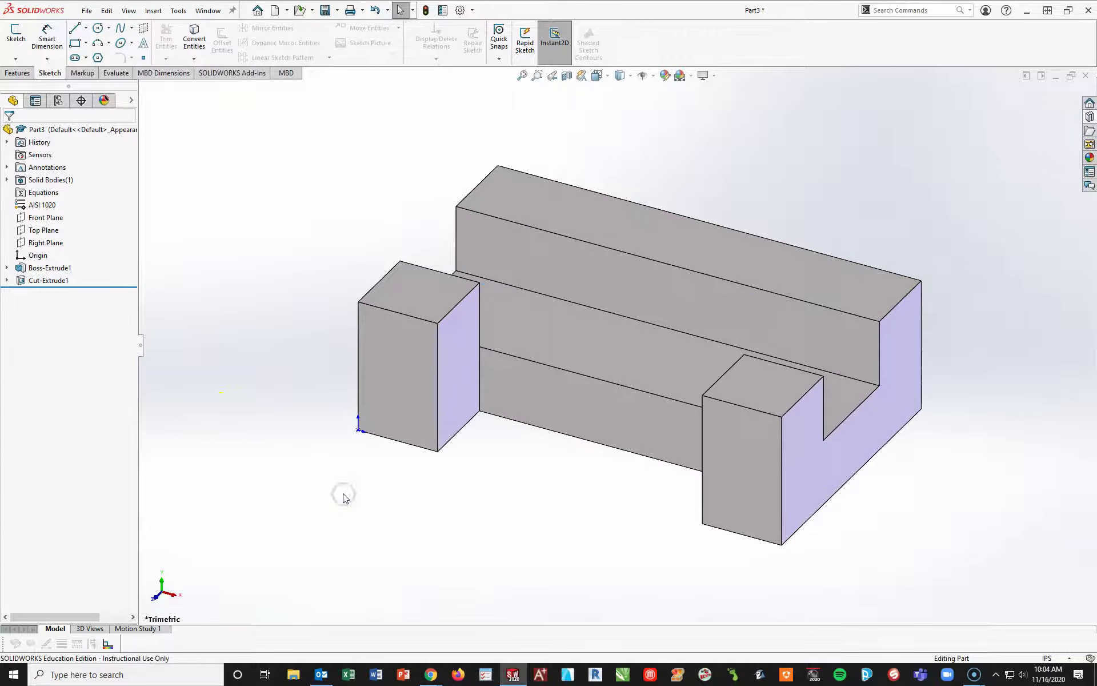
Start a sketch on the left block's top face, view it normal, and draw two circles.
left_click(424, 297)
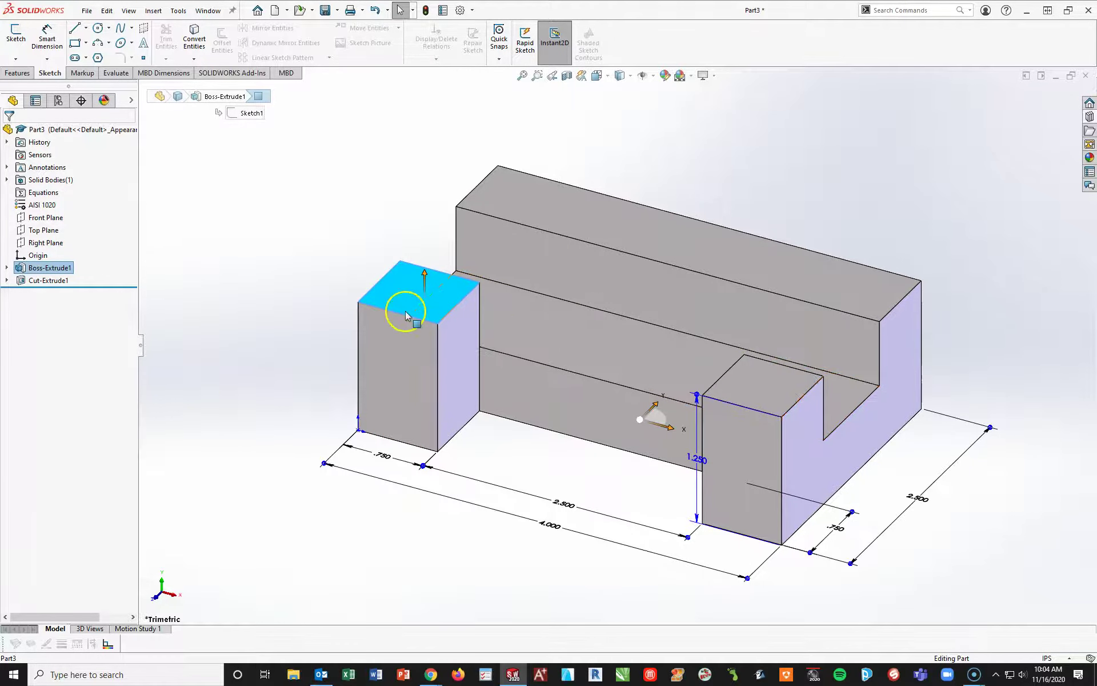
left_click(720, 417)
left_click(16, 35)
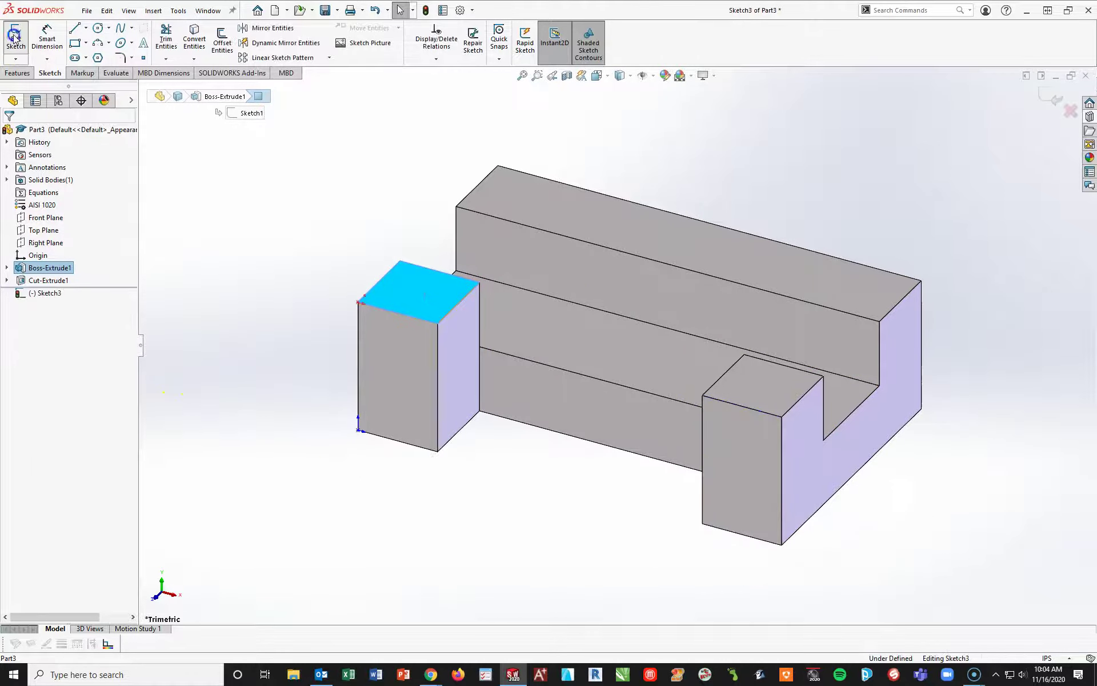
key("space")
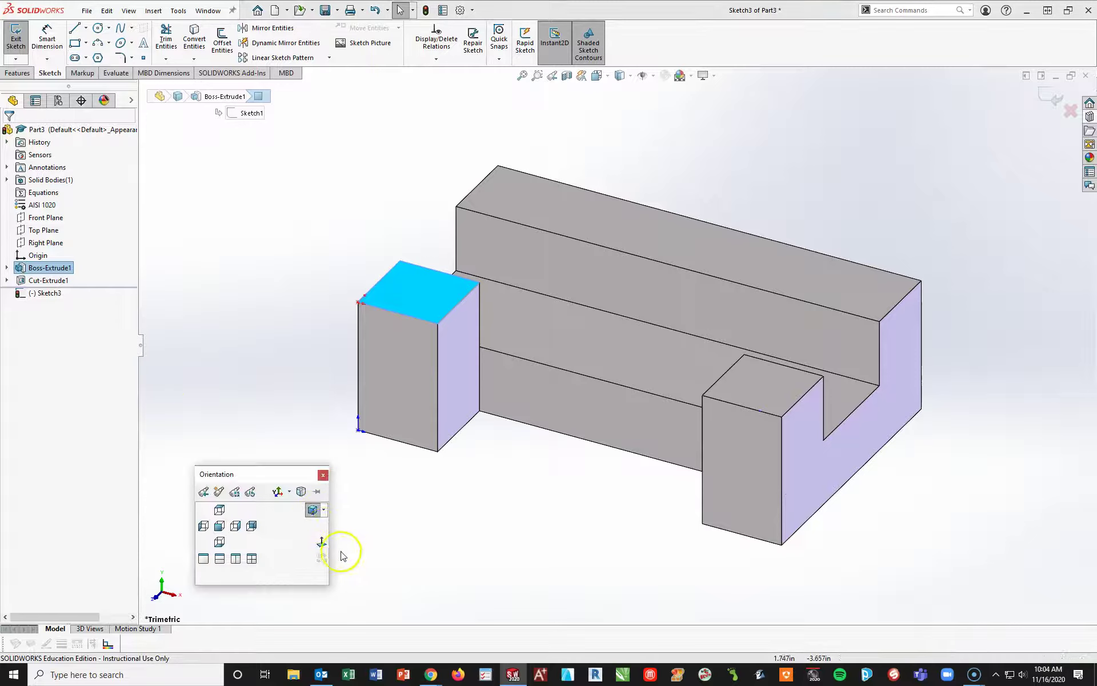
left_click(322, 544)
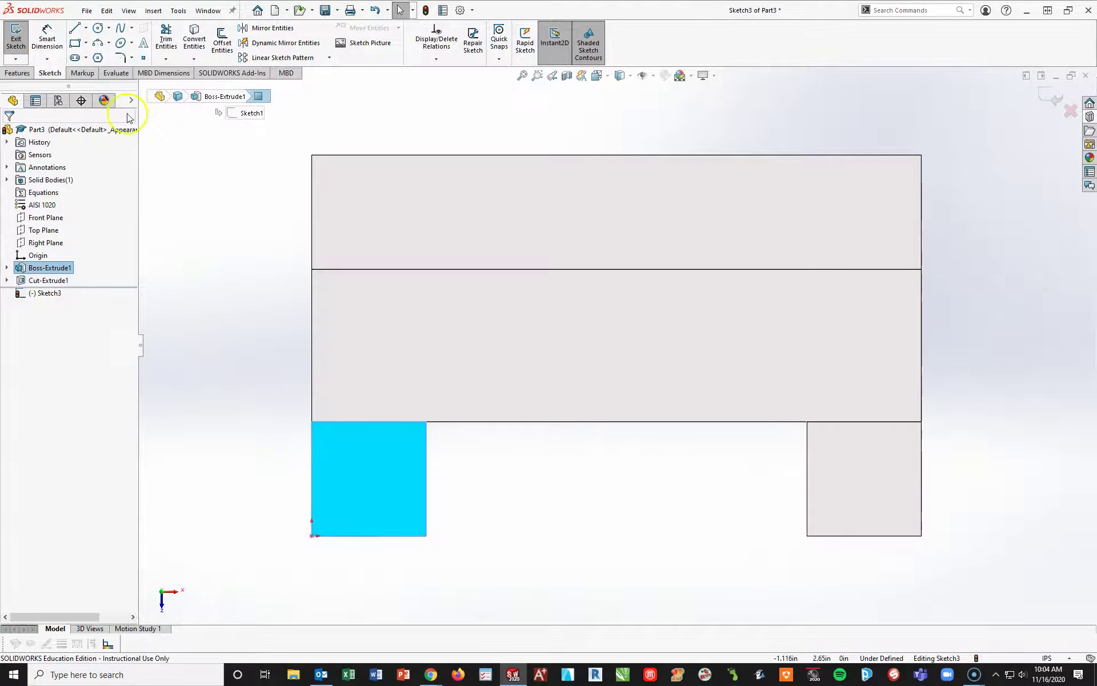
left_click(100, 30)
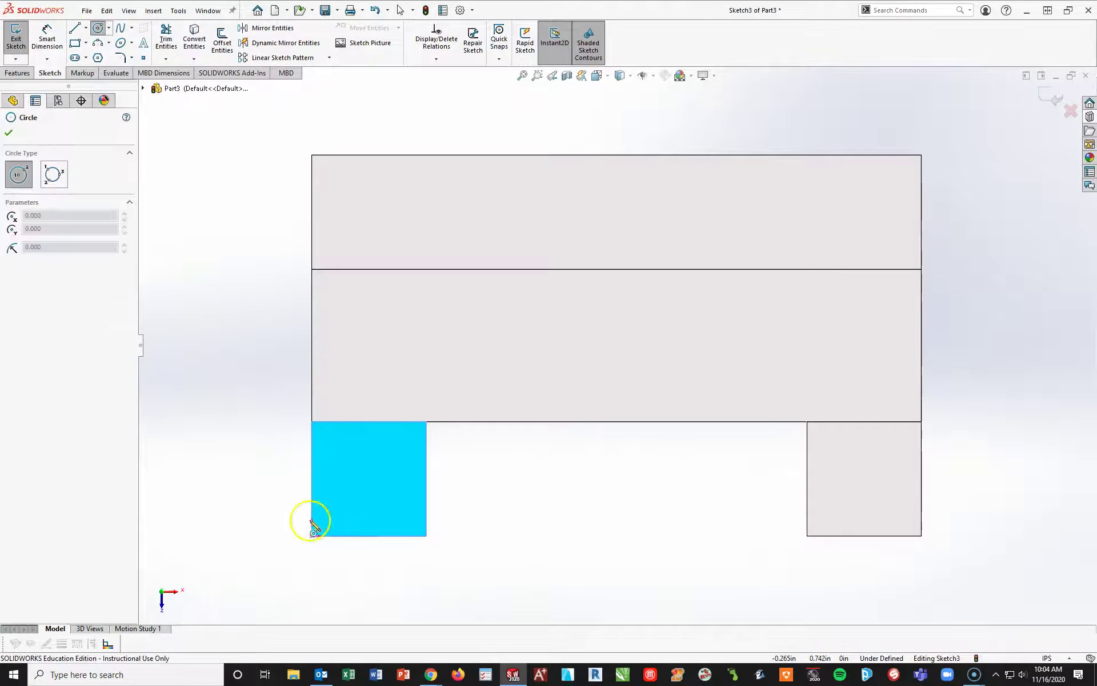
left_click(368, 477)
left_click(393, 501)
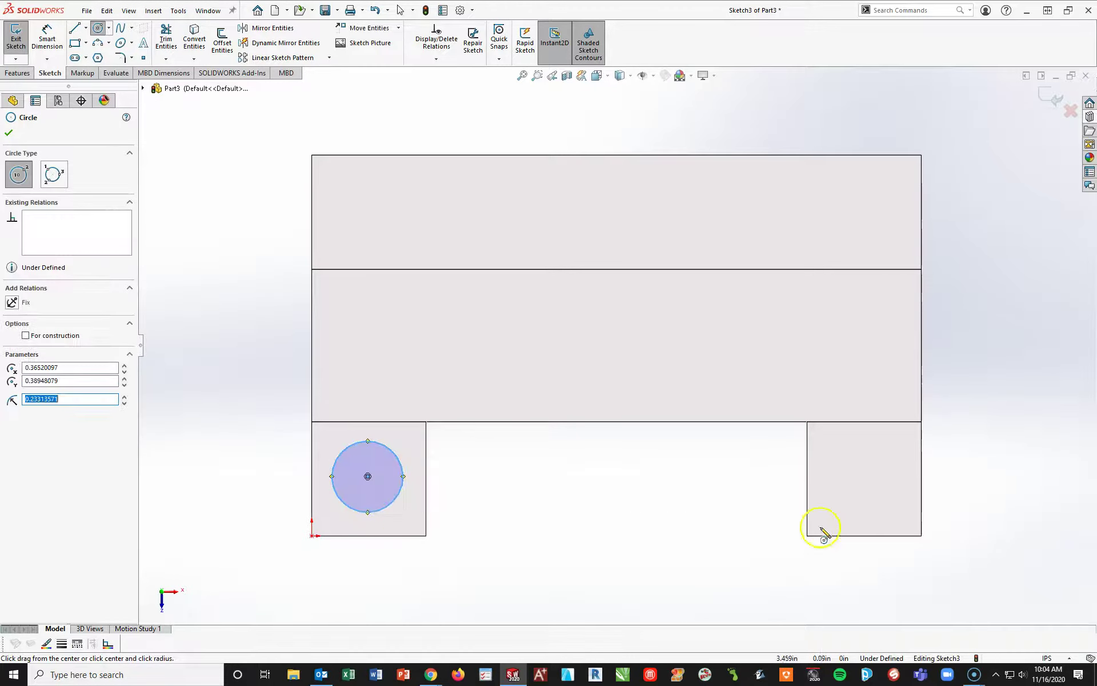
left_click(870, 476)
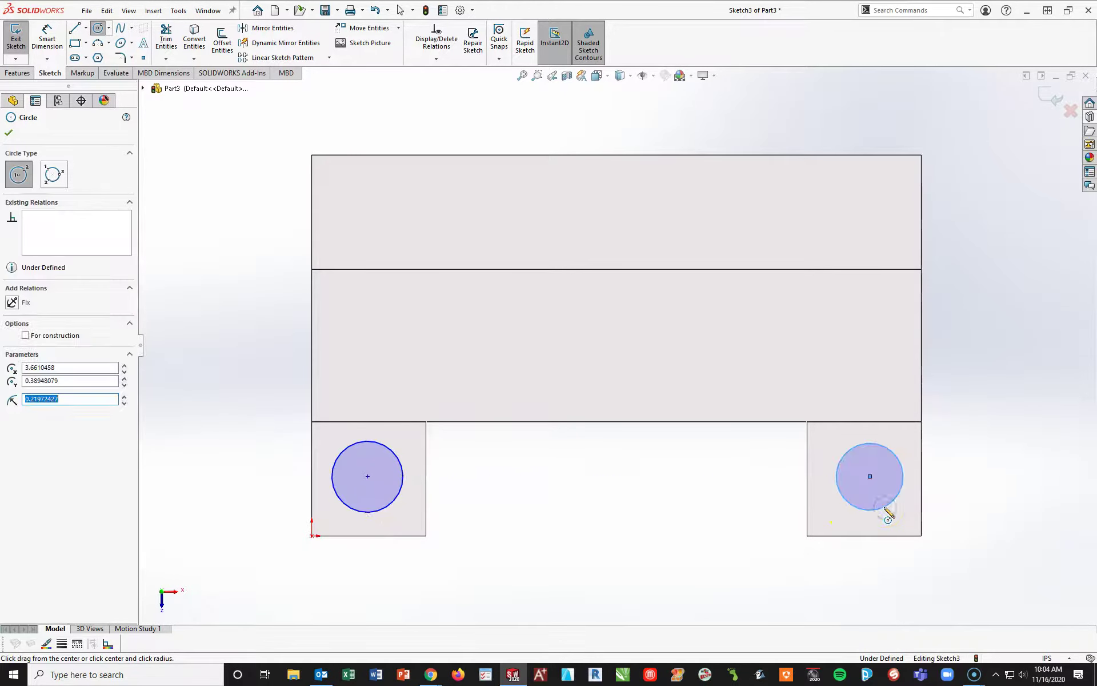
key("Escape")
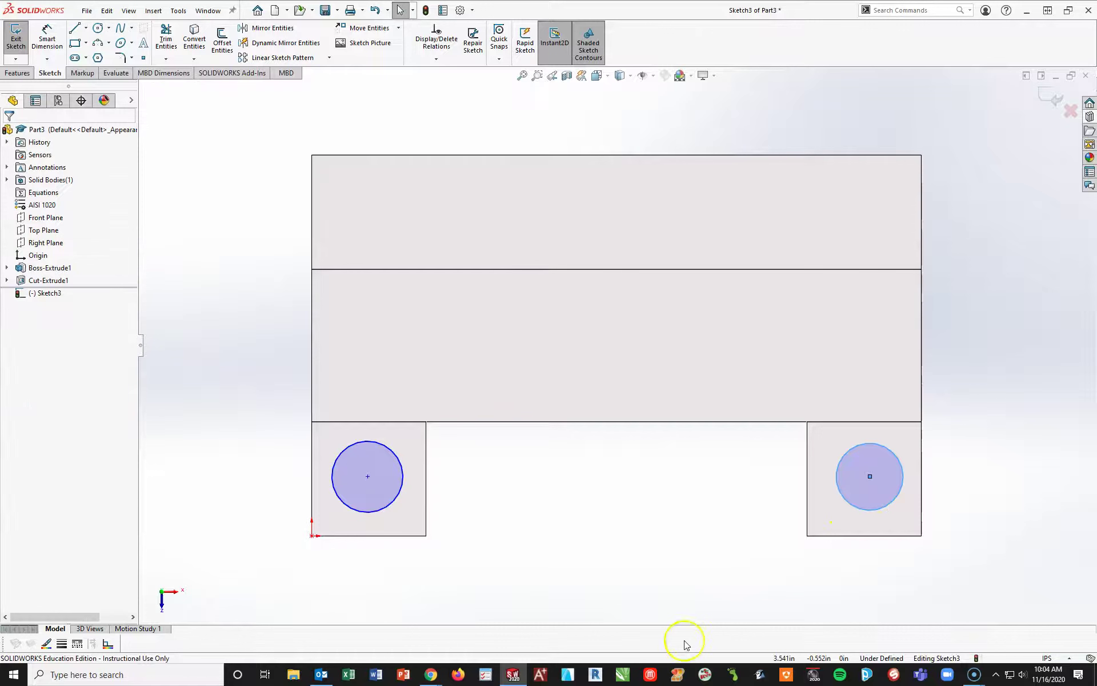
Dimension the right circle to Ø.5 with its centre .375 from the bottom and outer edges.
left_click(47, 40)
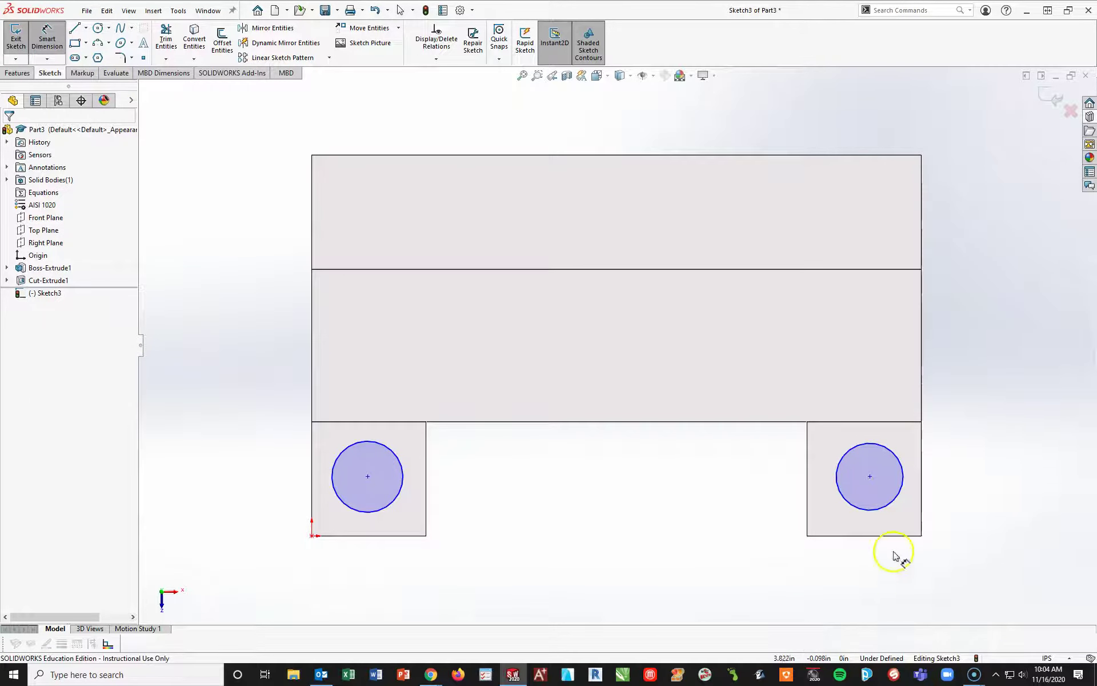
left_click(843, 499)
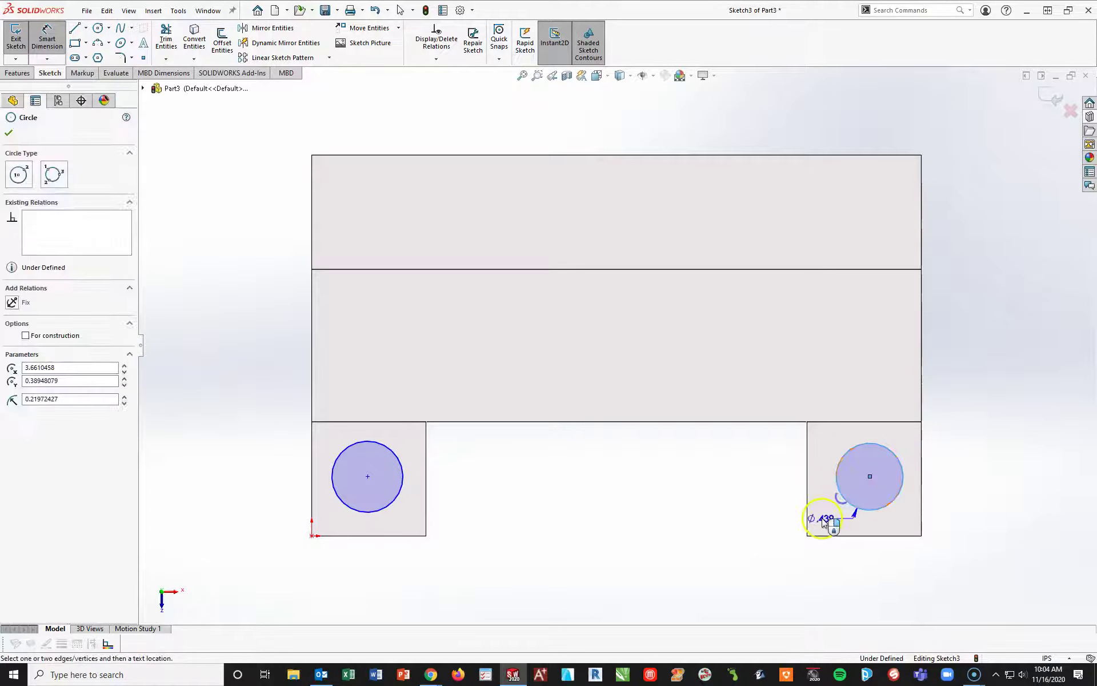
left_click(745, 554)
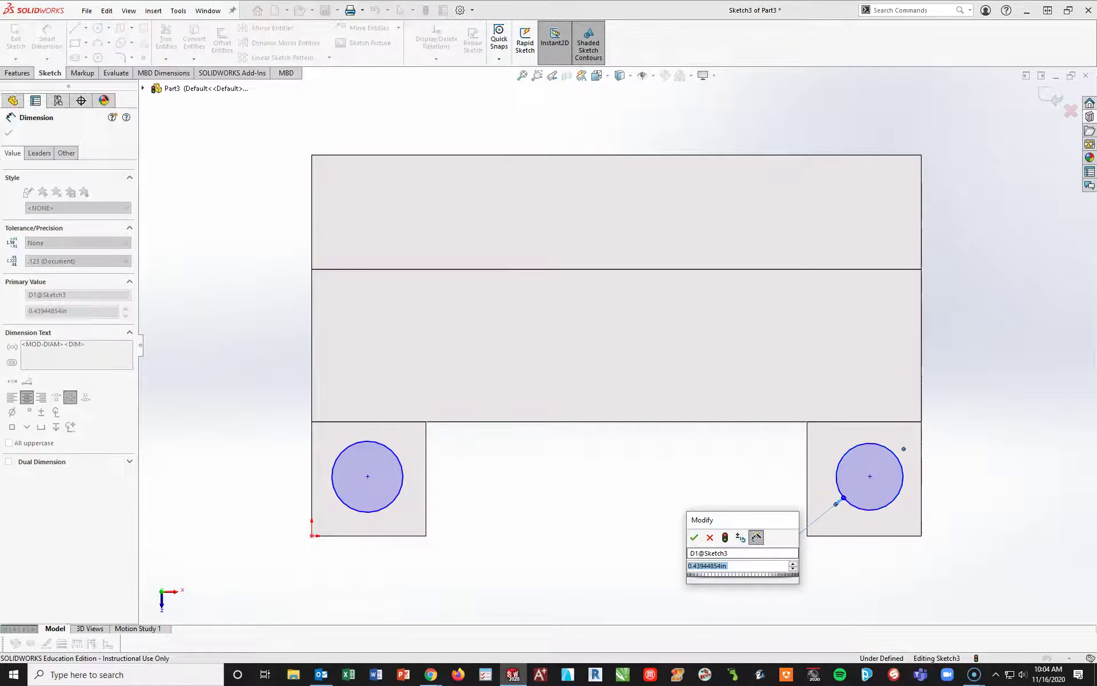
type(".5")
key("Return")
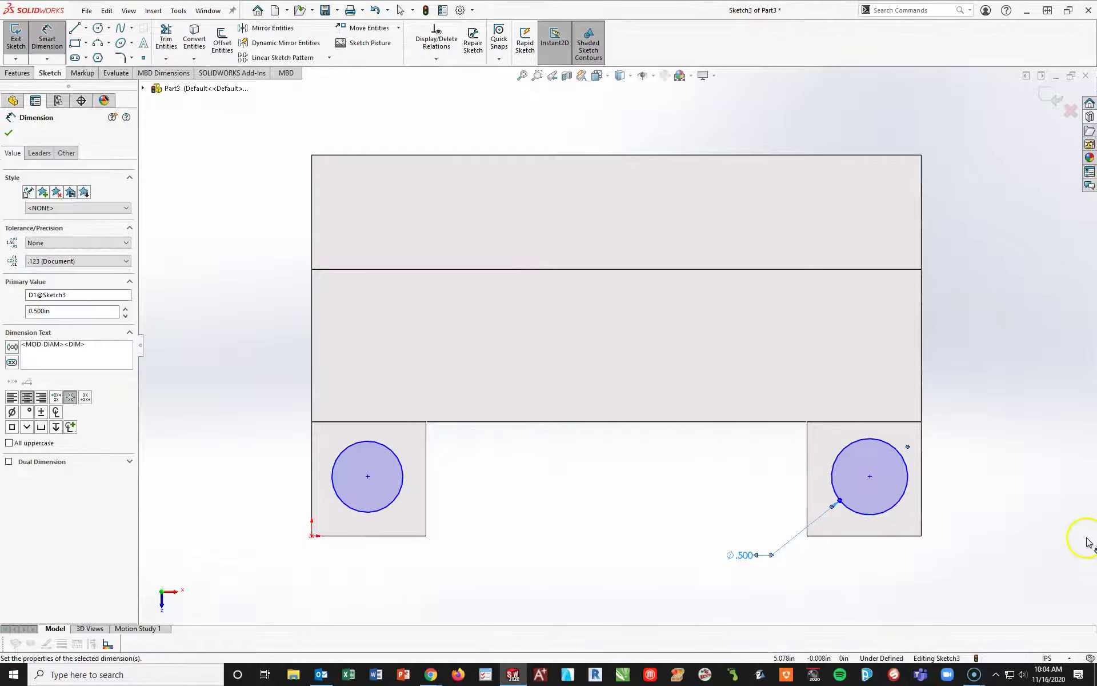
left_click(870, 478)
left_click(872, 536)
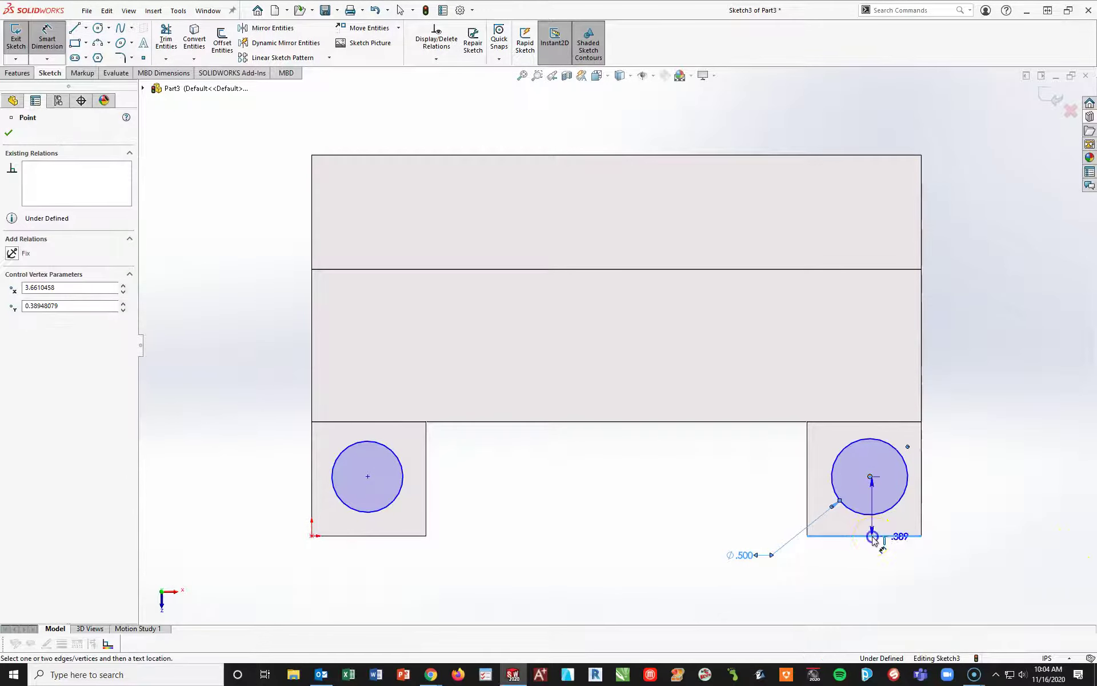
left_click(978, 513)
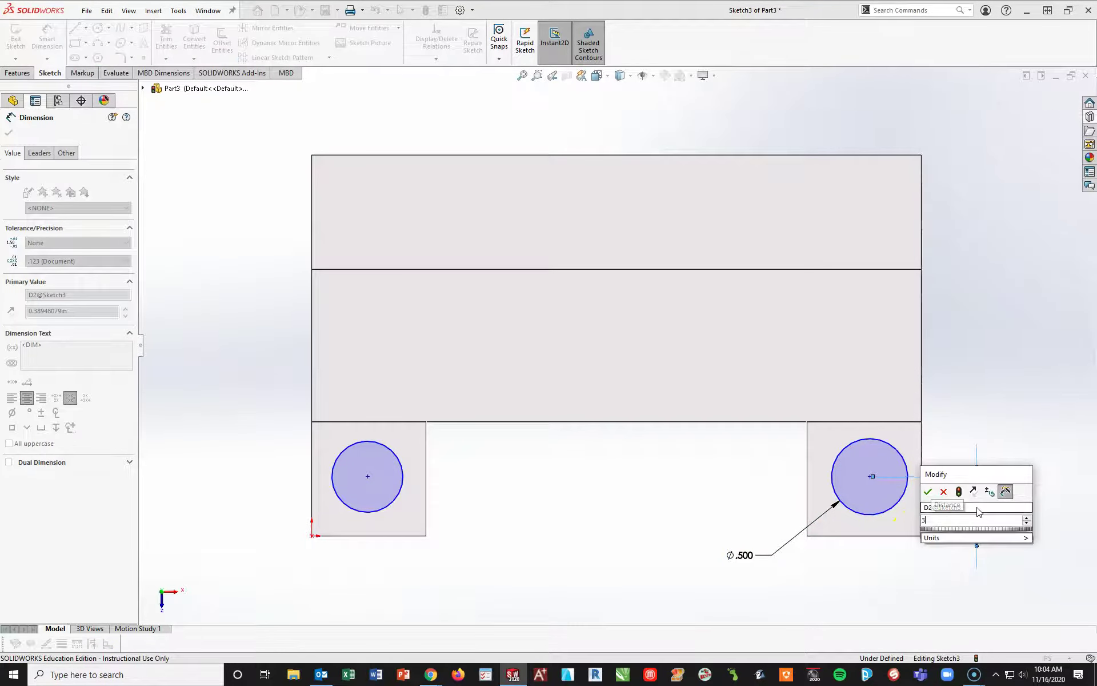
key("Return")
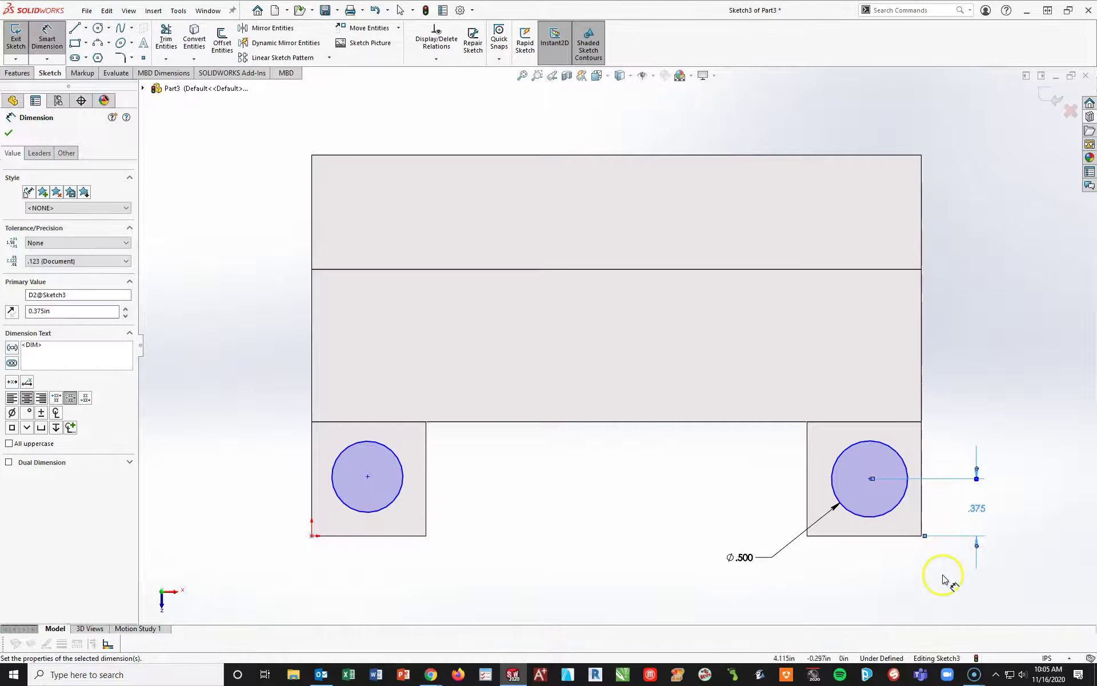
left_click(934, 590)
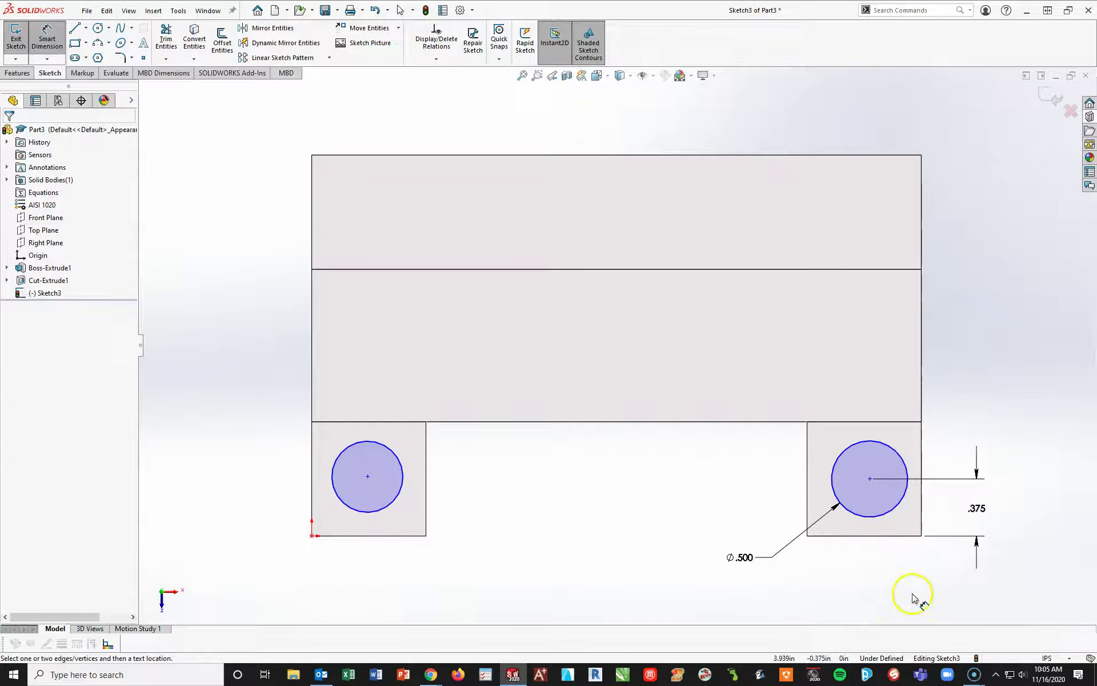
left_click(870, 480)
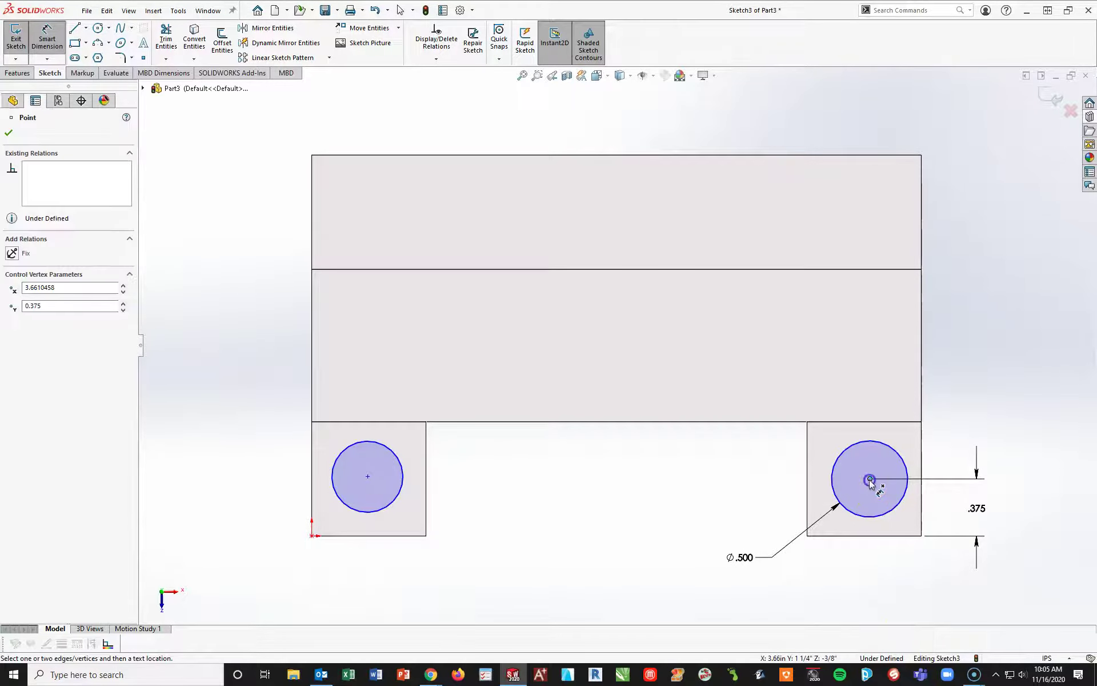
left_click(922, 496)
left_click(899, 570)
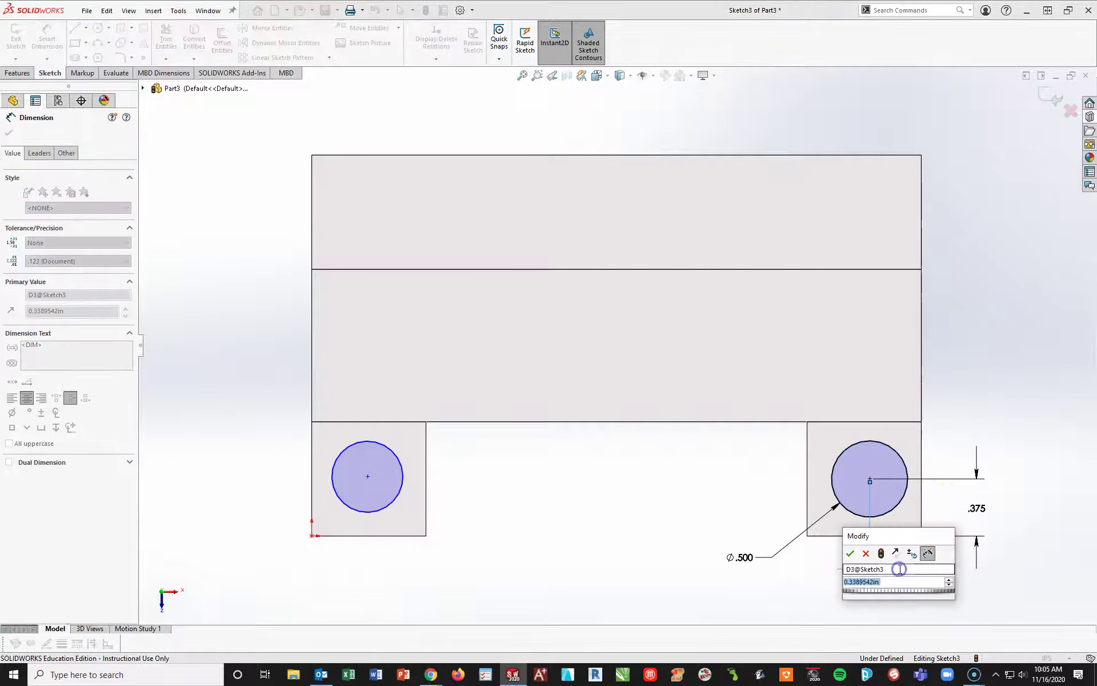
type(".375")
key("Return")
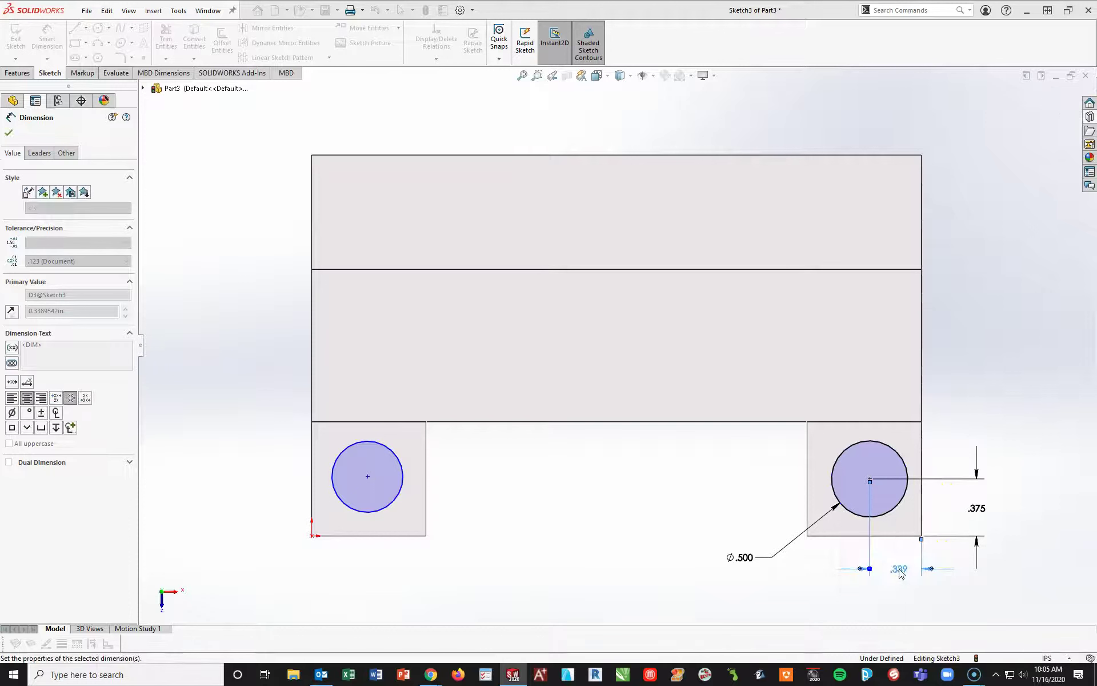
Dimension the left circle to Ø.500 with its centre 3/8 from the outer and bottom edges.
left_click(396, 502)
left_click(505, 549)
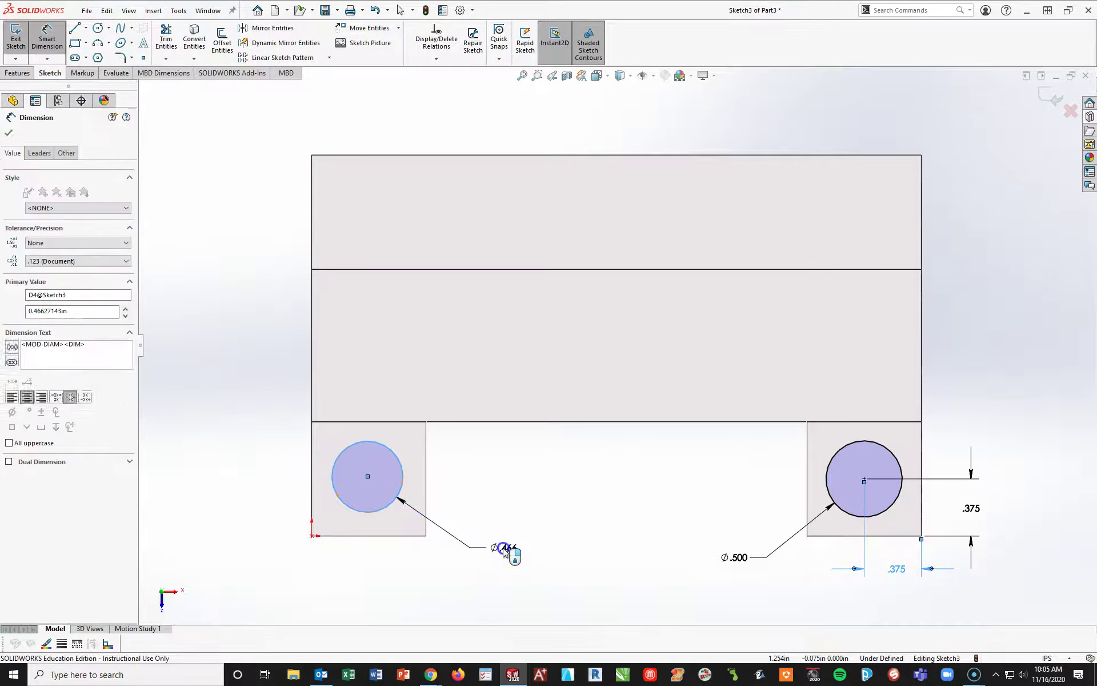
type(".500")
key("Return")
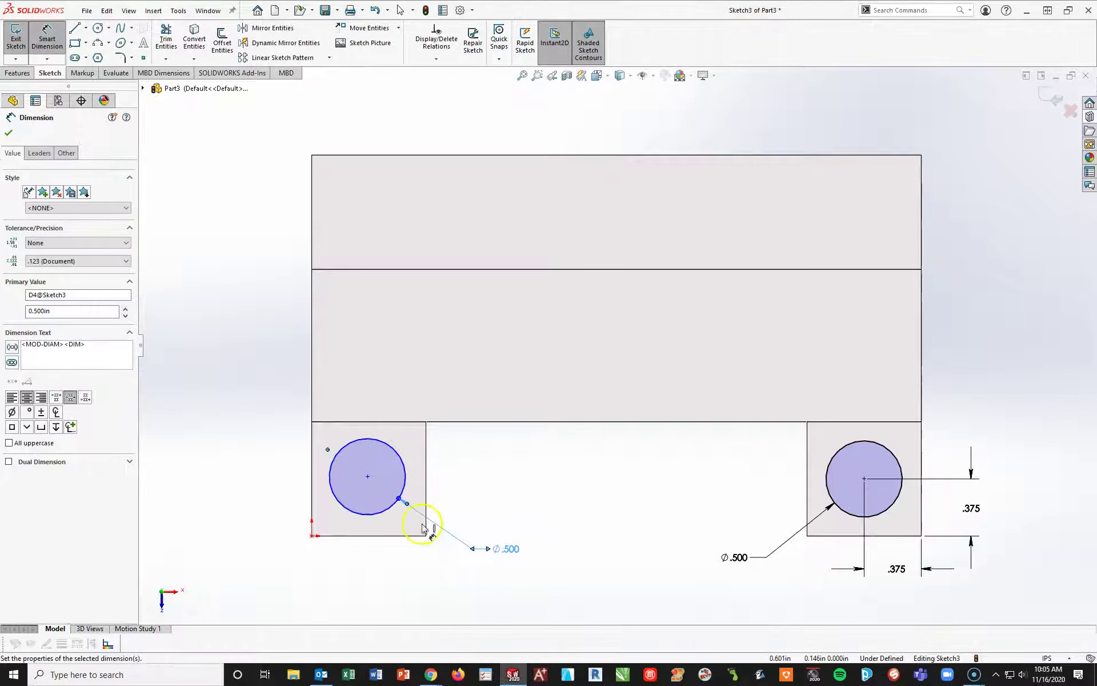
left_click(368, 476)
left_click(312, 486)
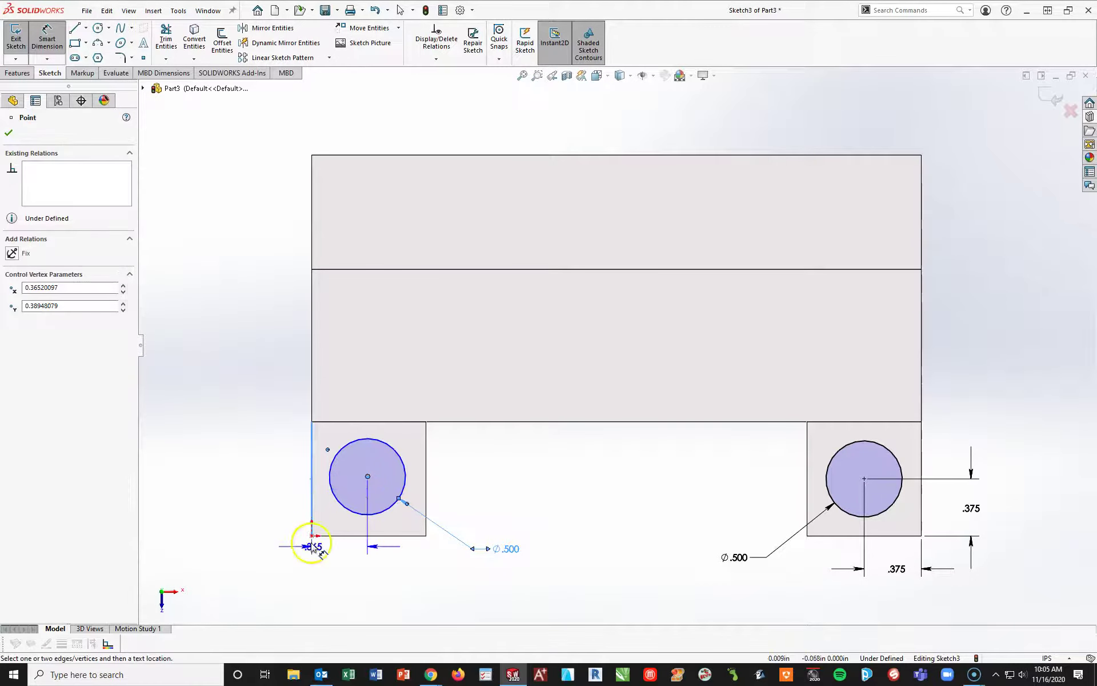
left_click(336, 569)
type("3/8")
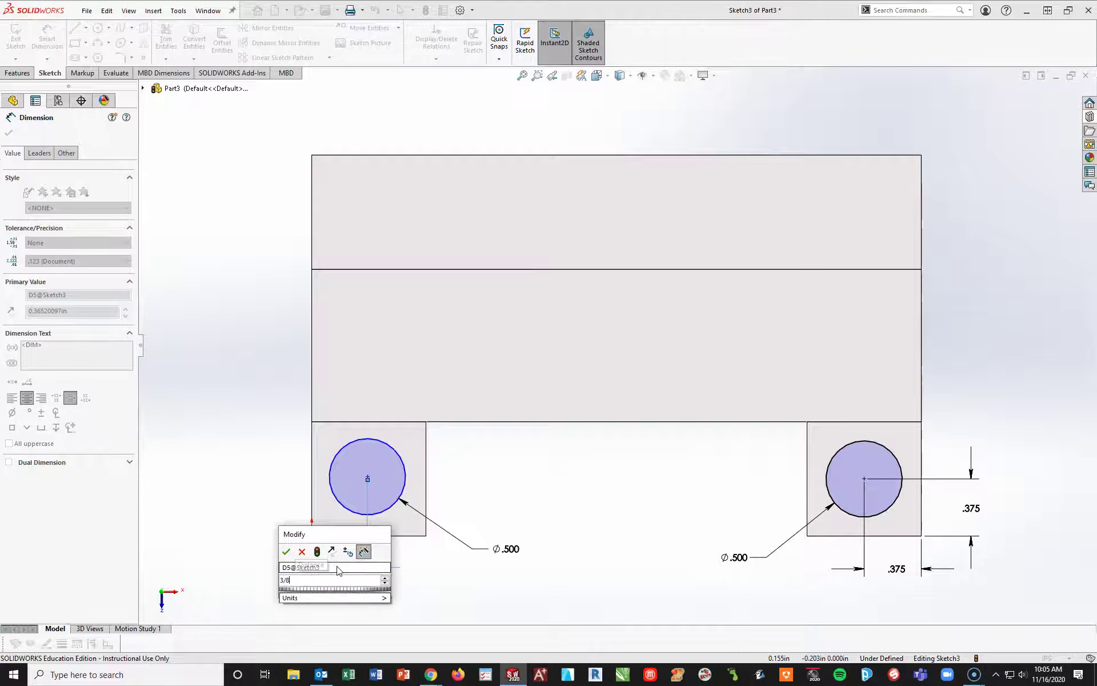
key("Return")
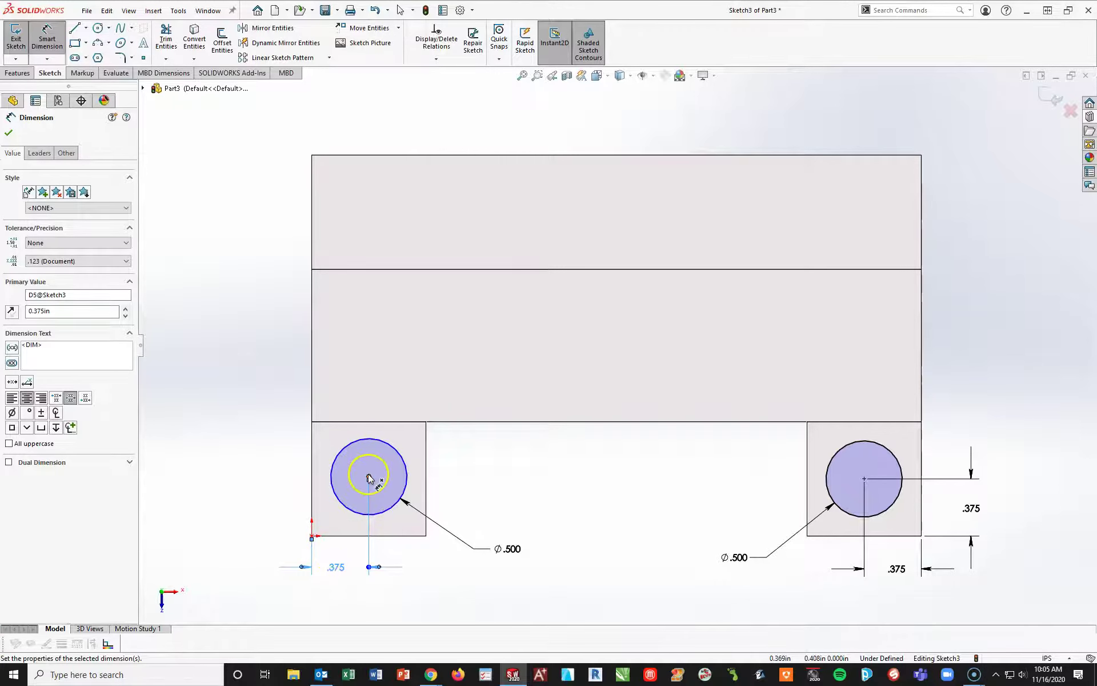
left_click(369, 477)
left_click(343, 535)
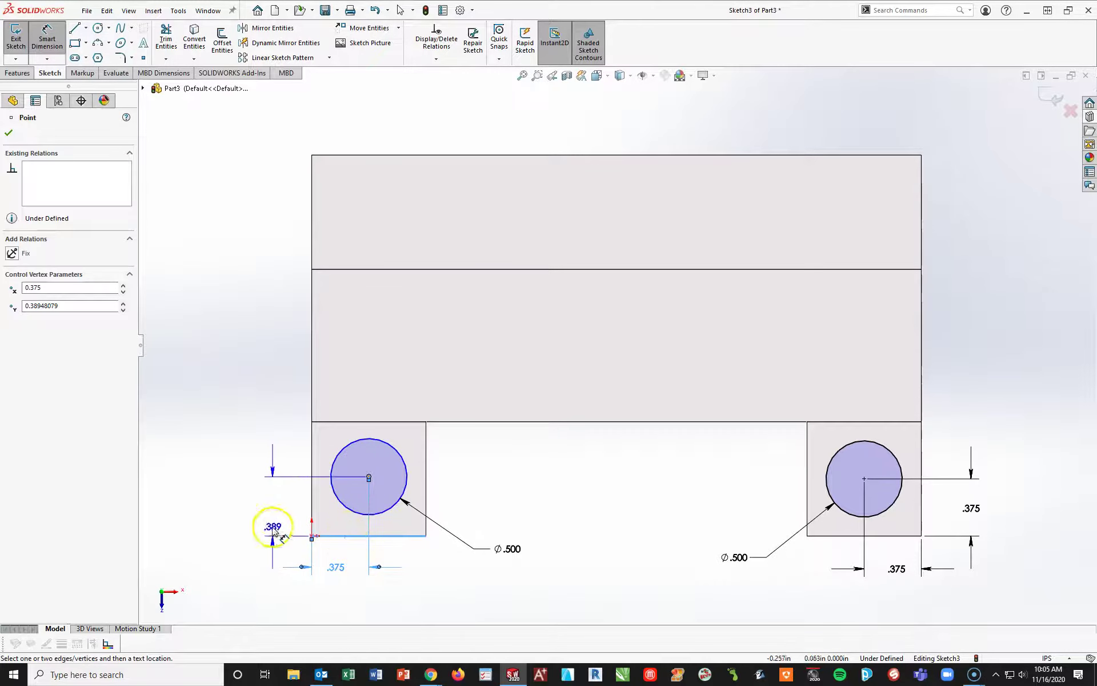
left_click(269, 510)
type("3/8")
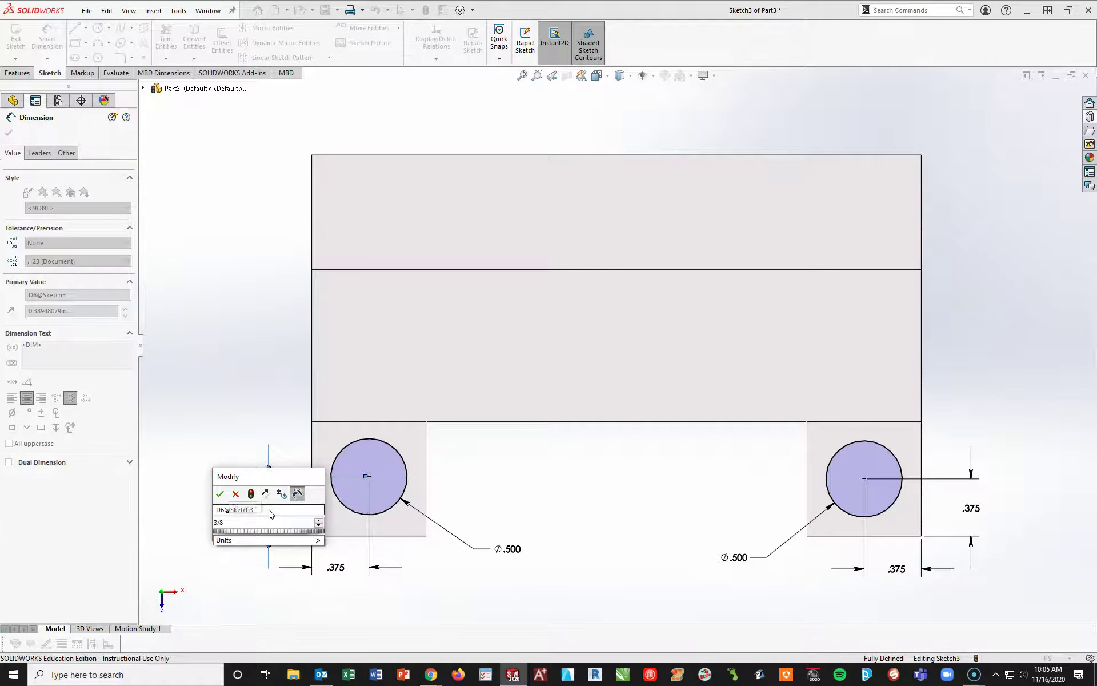
key("Return")
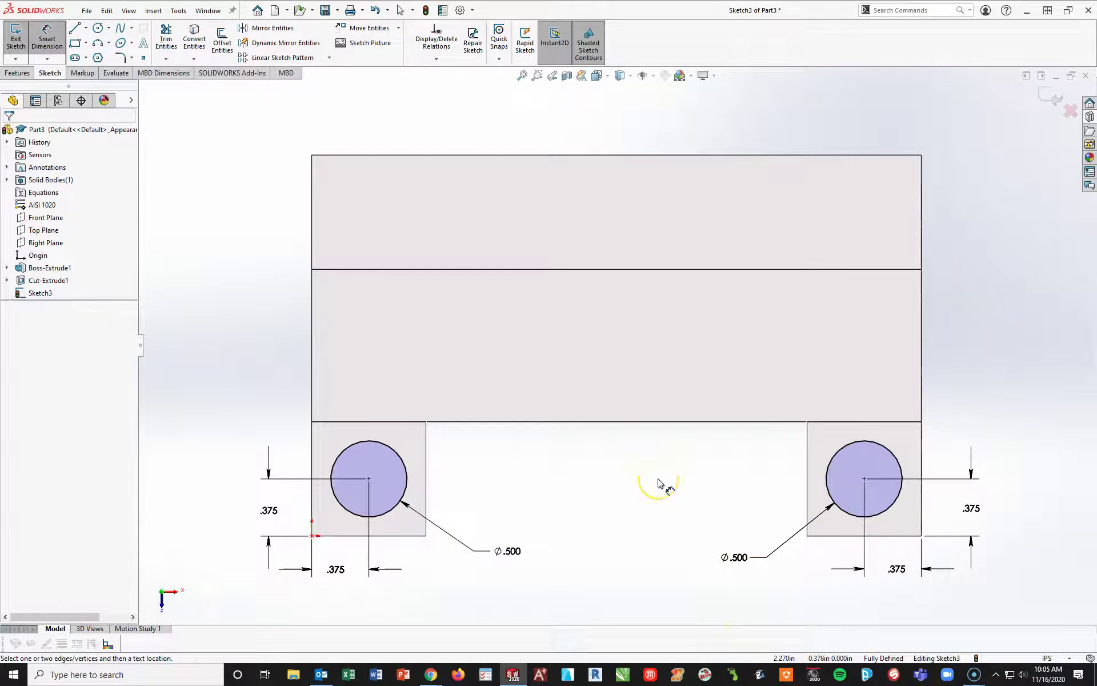
In a trimetric view, extrude-cut Sketch3's circles Through All to bore both holes.
key("space")
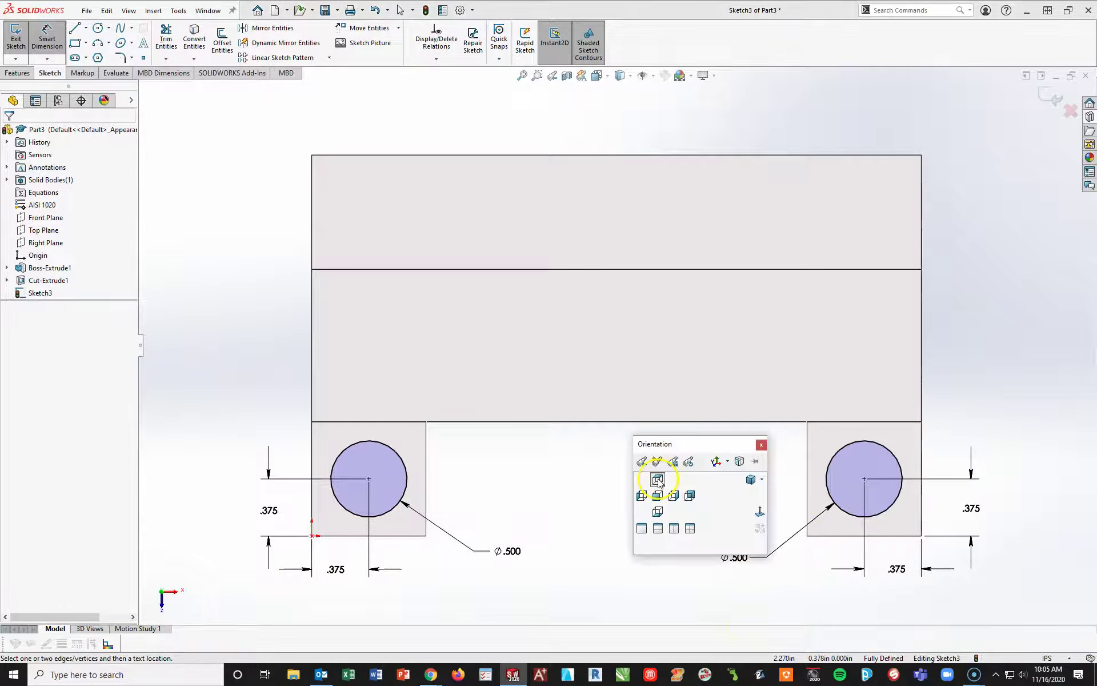
left_click(752, 480)
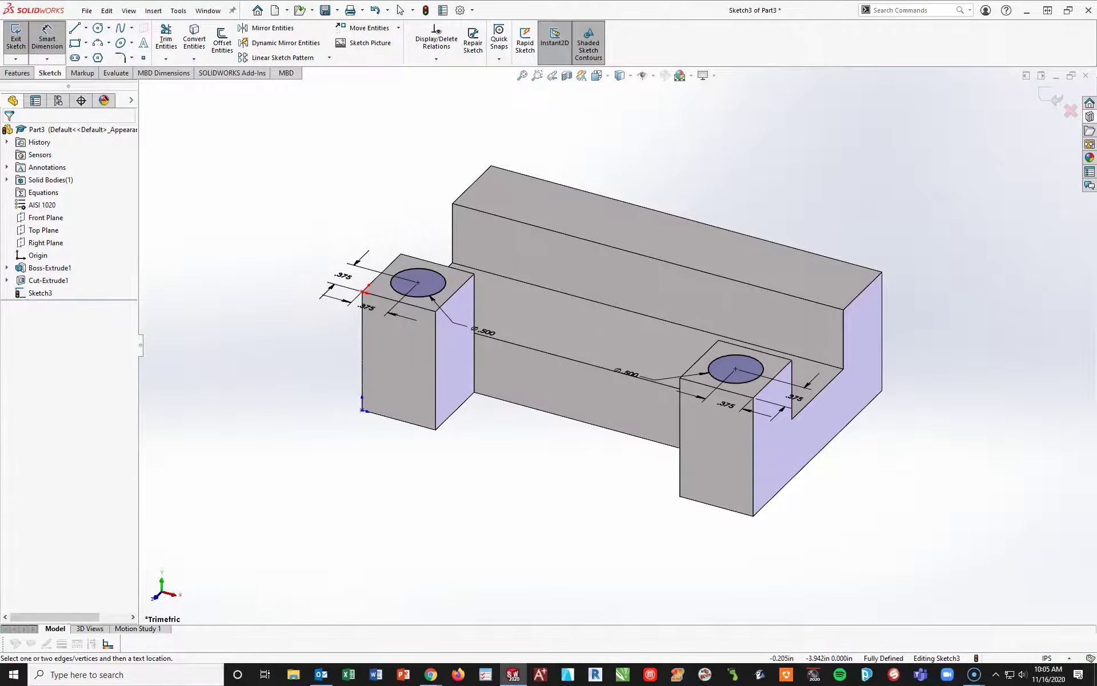
left_click(16, 73)
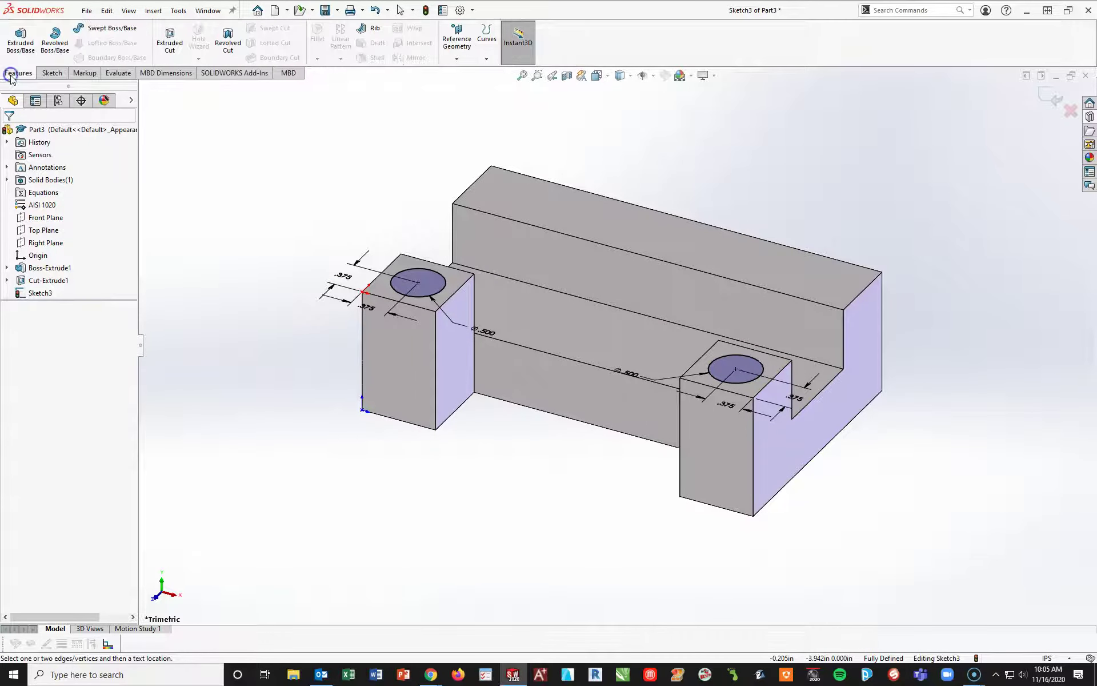
left_click(175, 46)
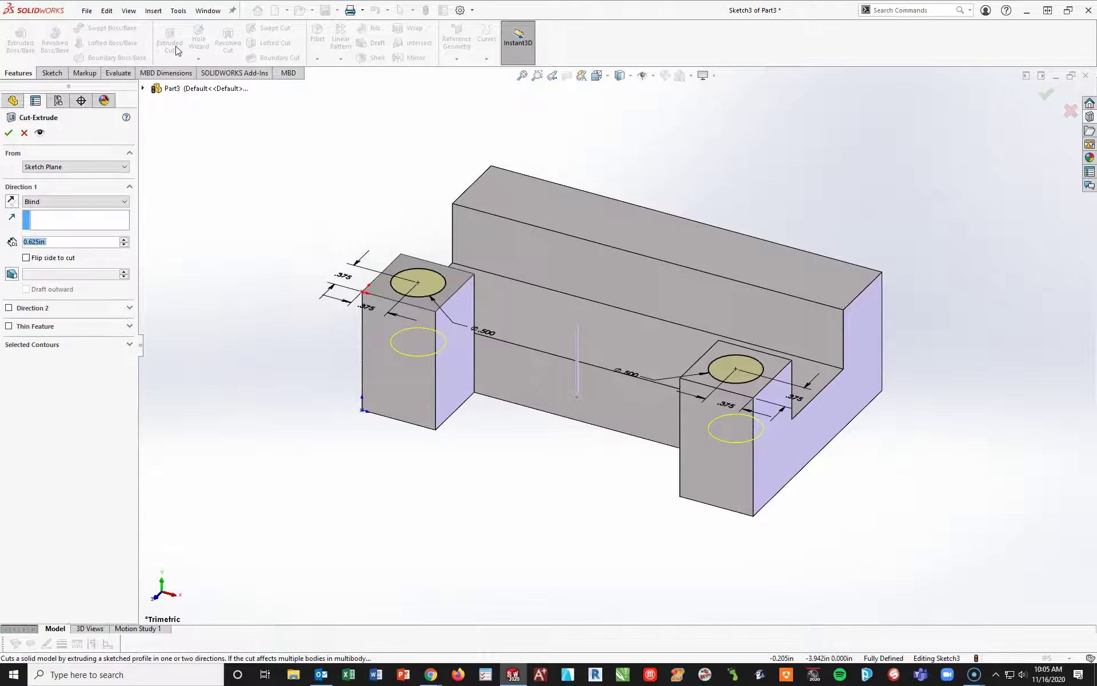
left_click(114, 201)
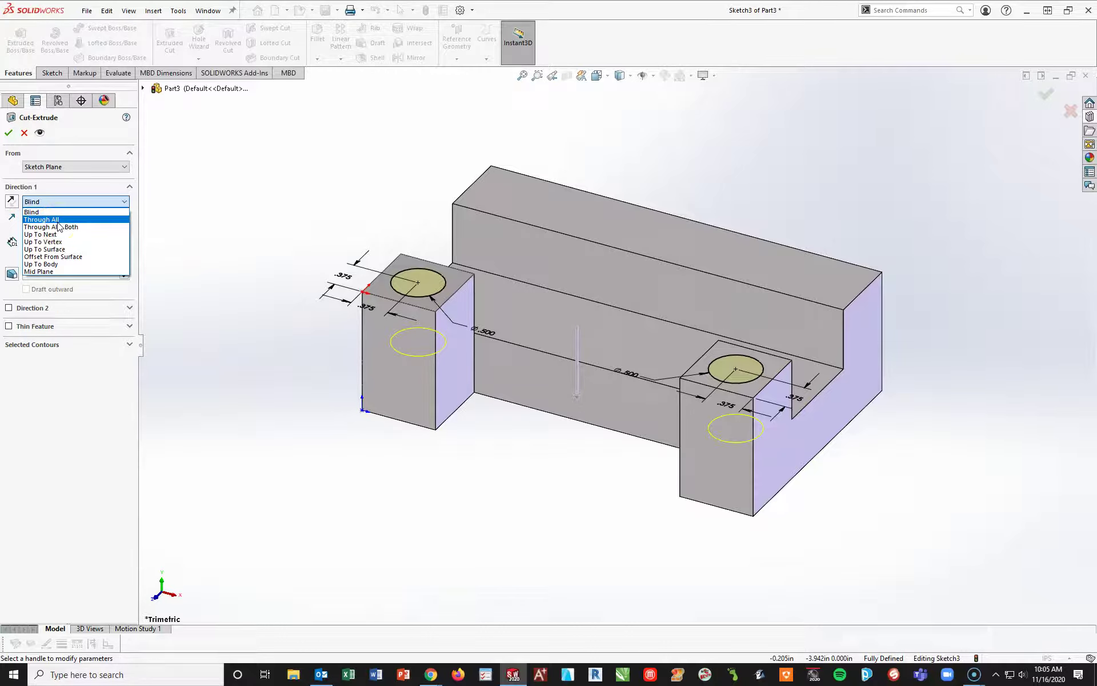
left_click(57, 220)
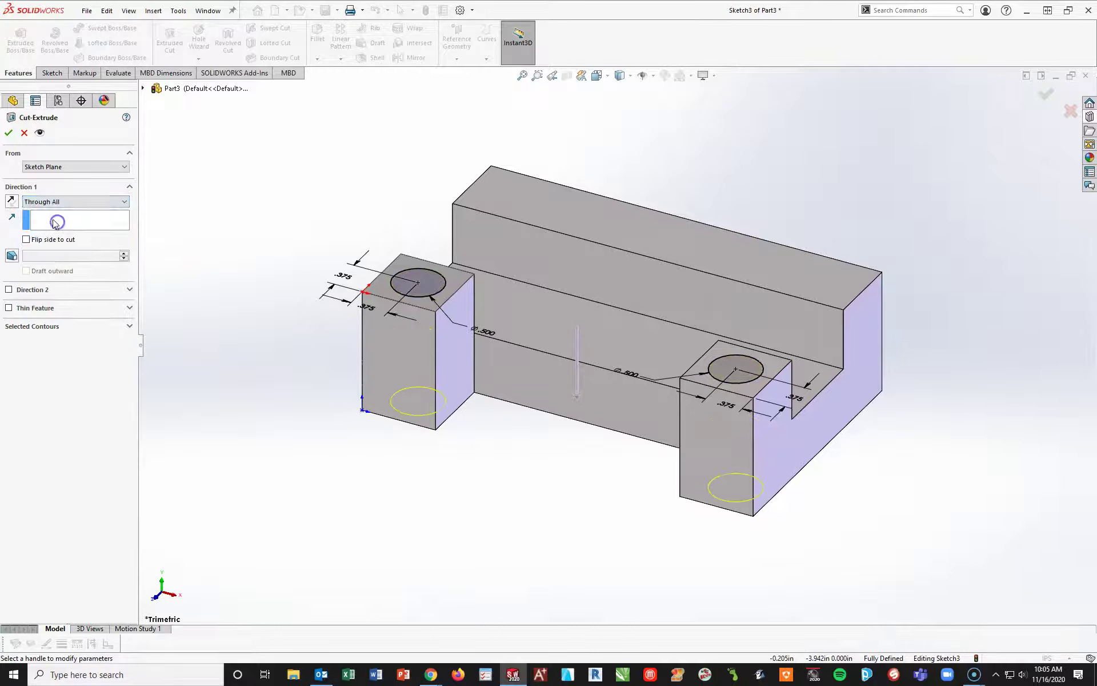
left_click(13, 201)
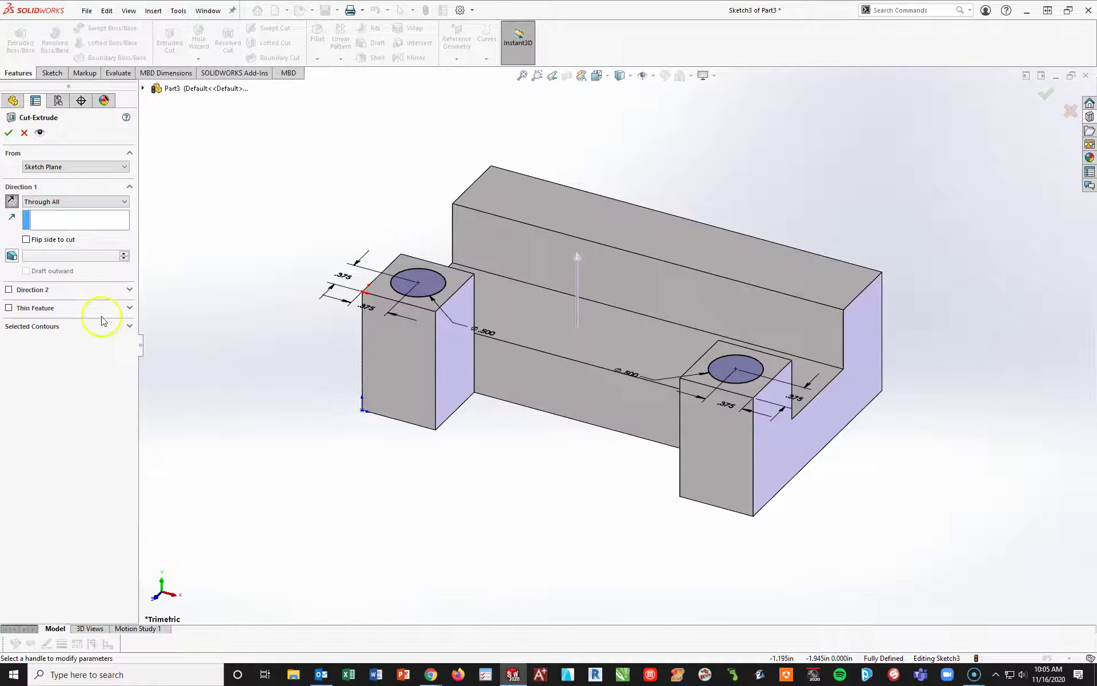
left_click(13, 202)
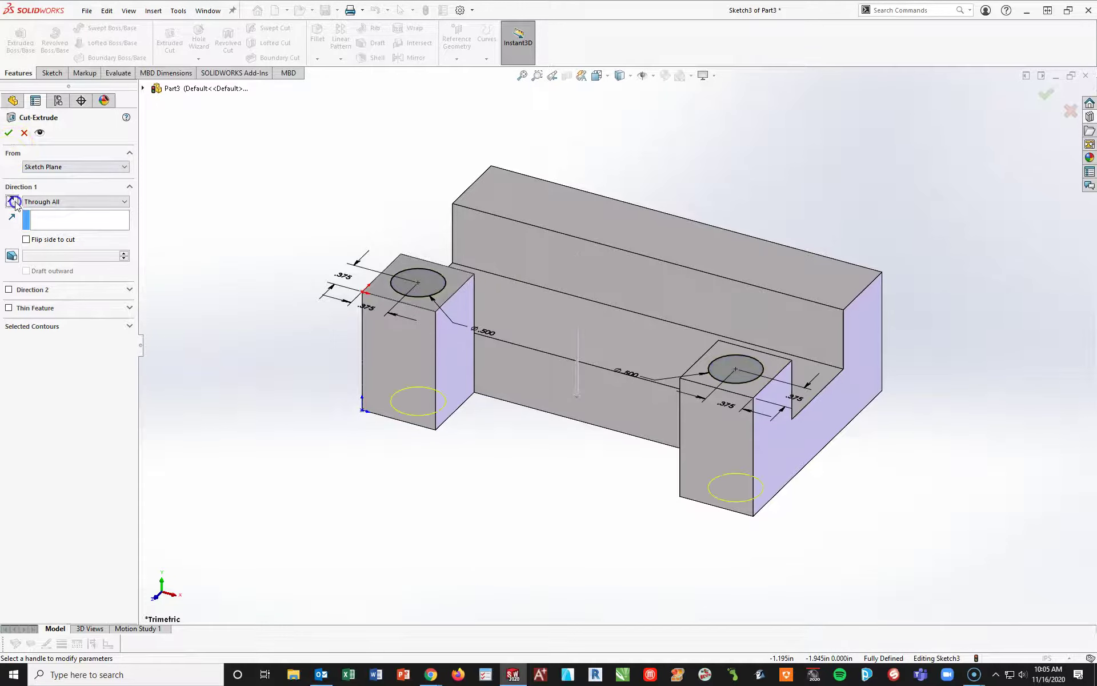
left_click(8, 134)
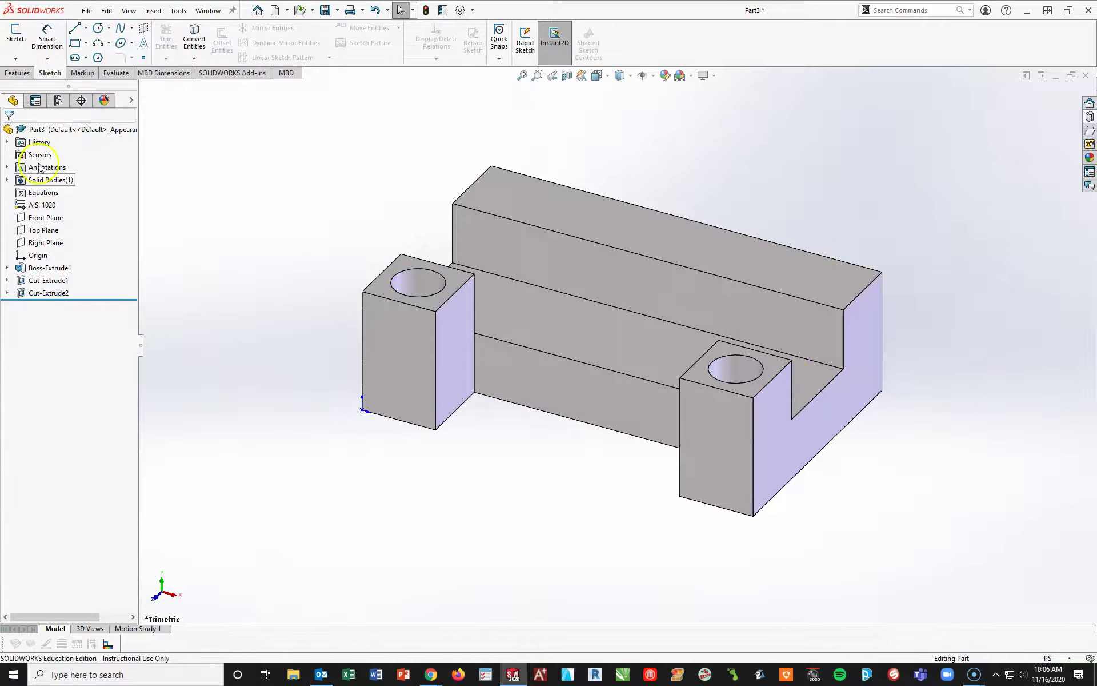
Save the part to the Desktop under the name BLOCK A.
left_click(338, 10)
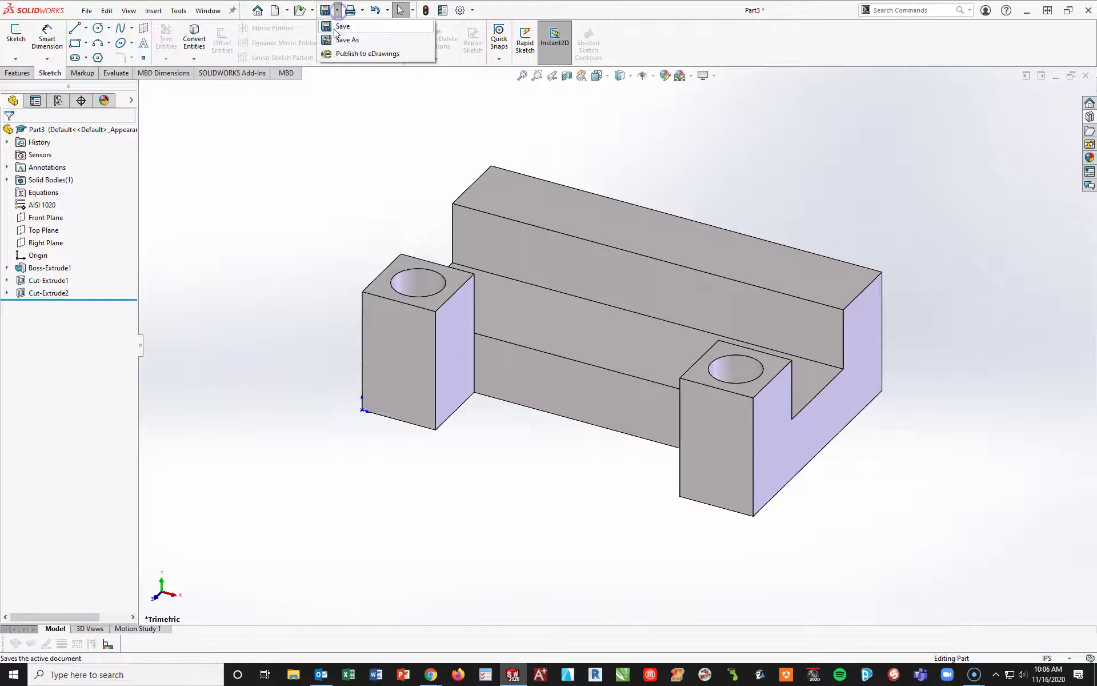
left_click(345, 39)
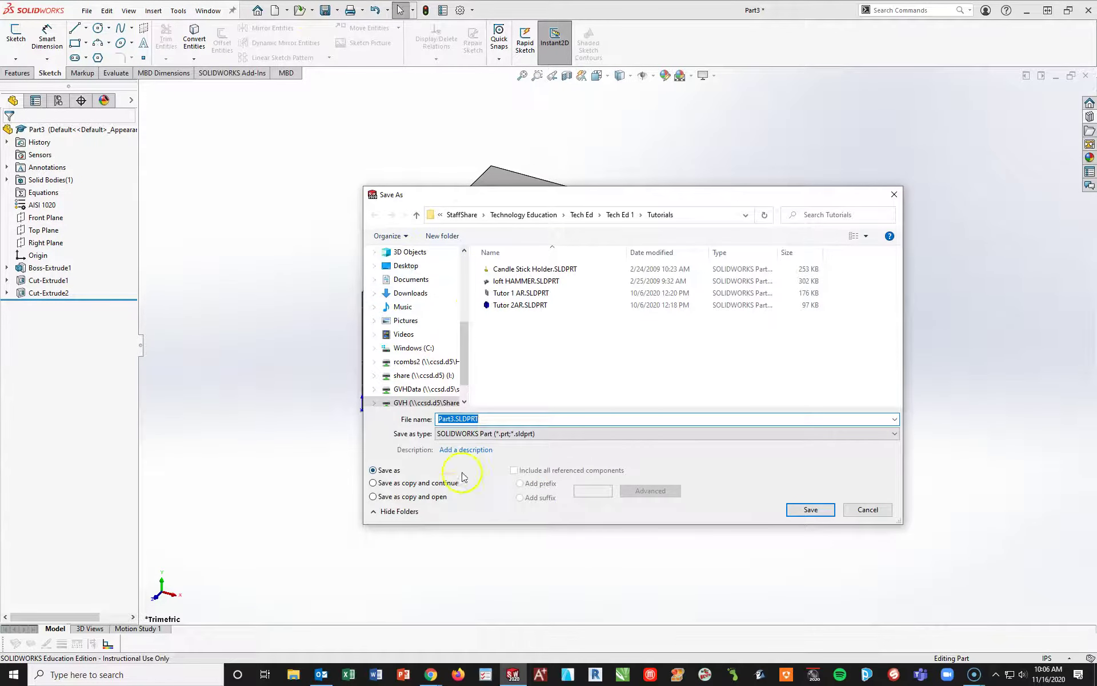
left_click(398, 267)
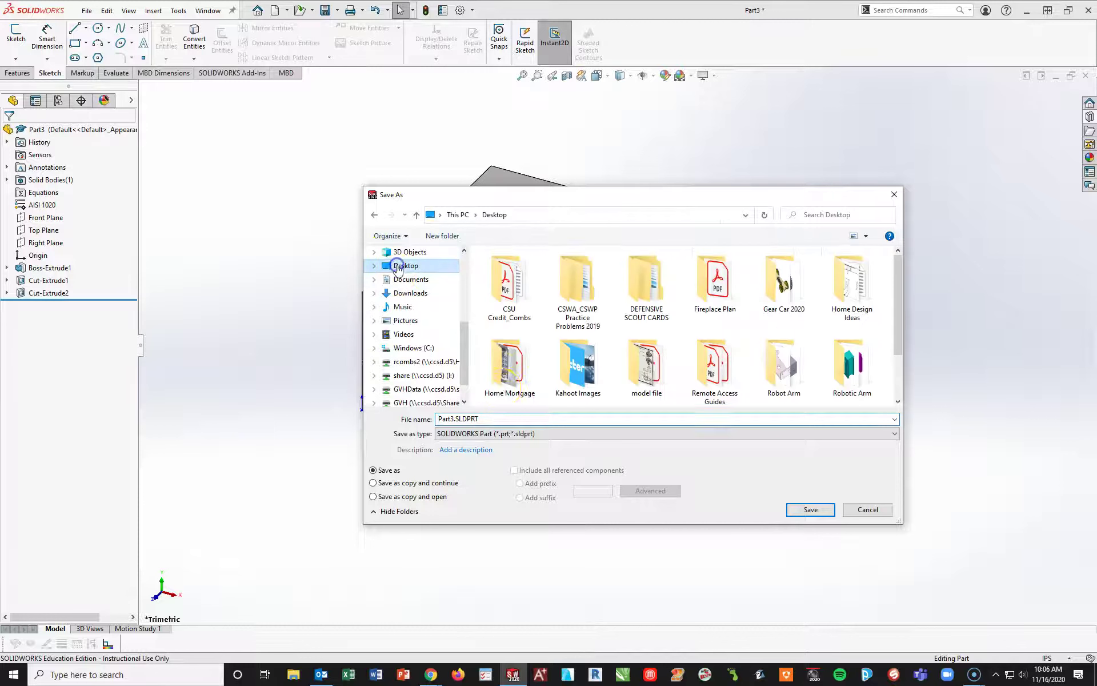
left_click(526, 418)
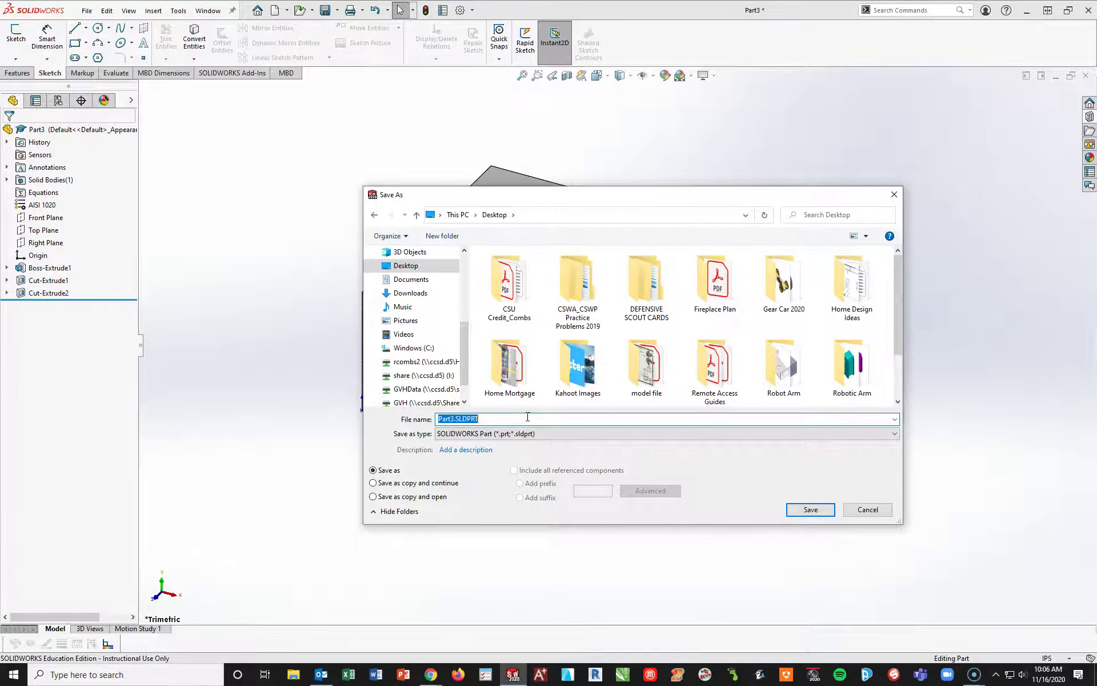
type("BLOCK A")
left_click(800, 508)
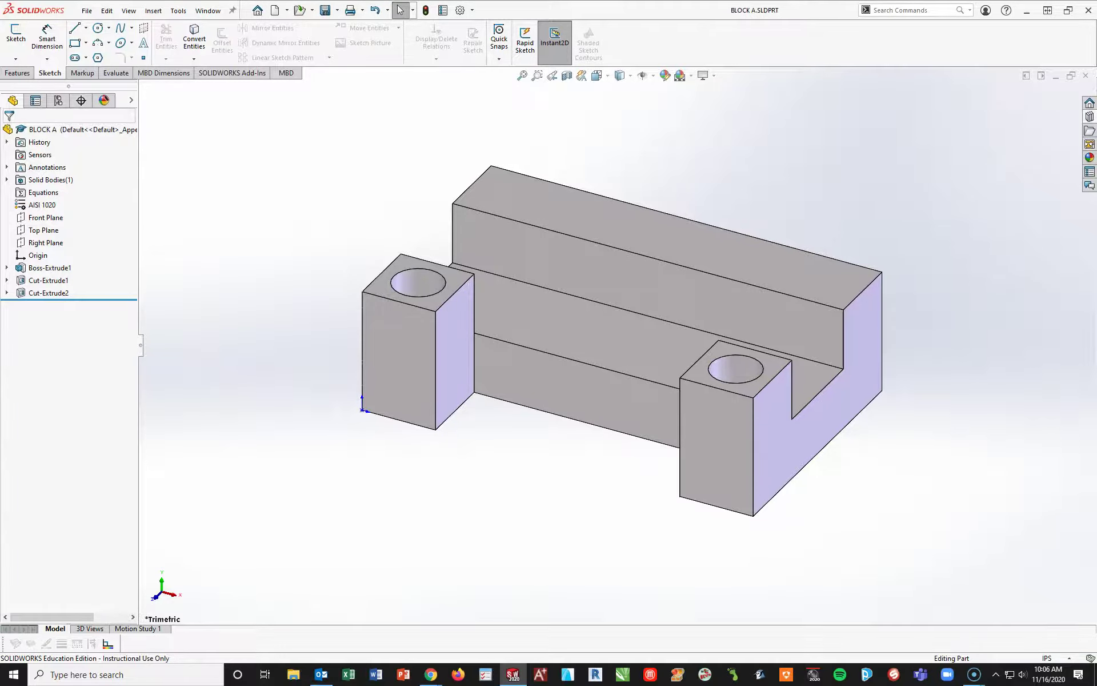
key("alt+Tab")
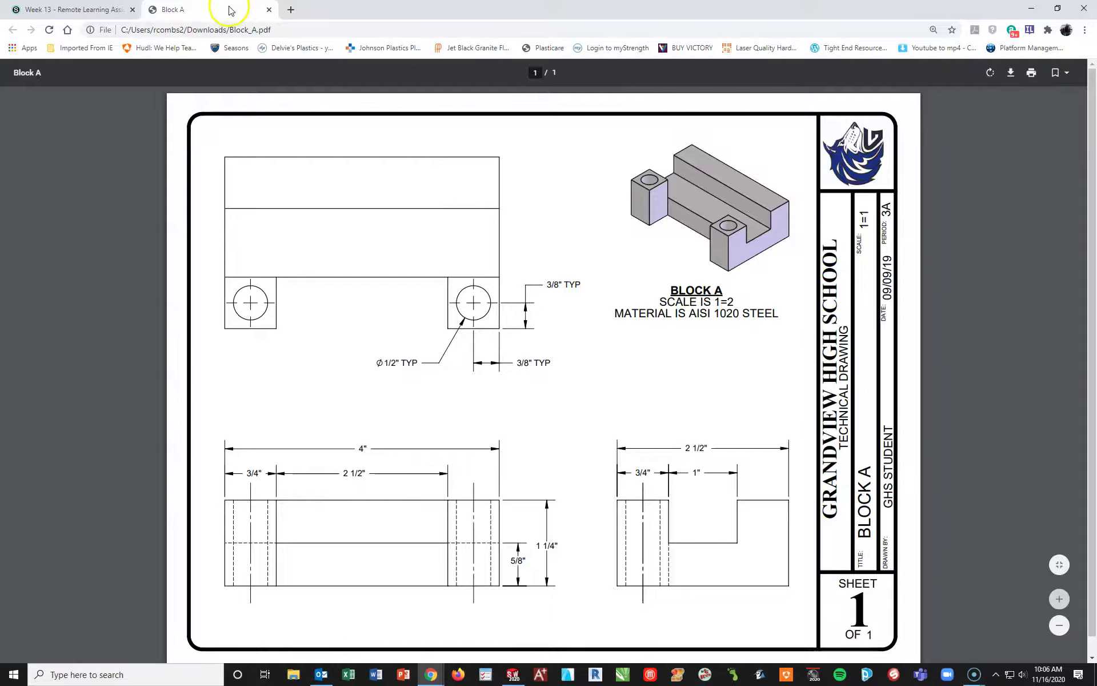
Close the Block_A.pdf reference tab in Chrome.
left_click(269, 9)
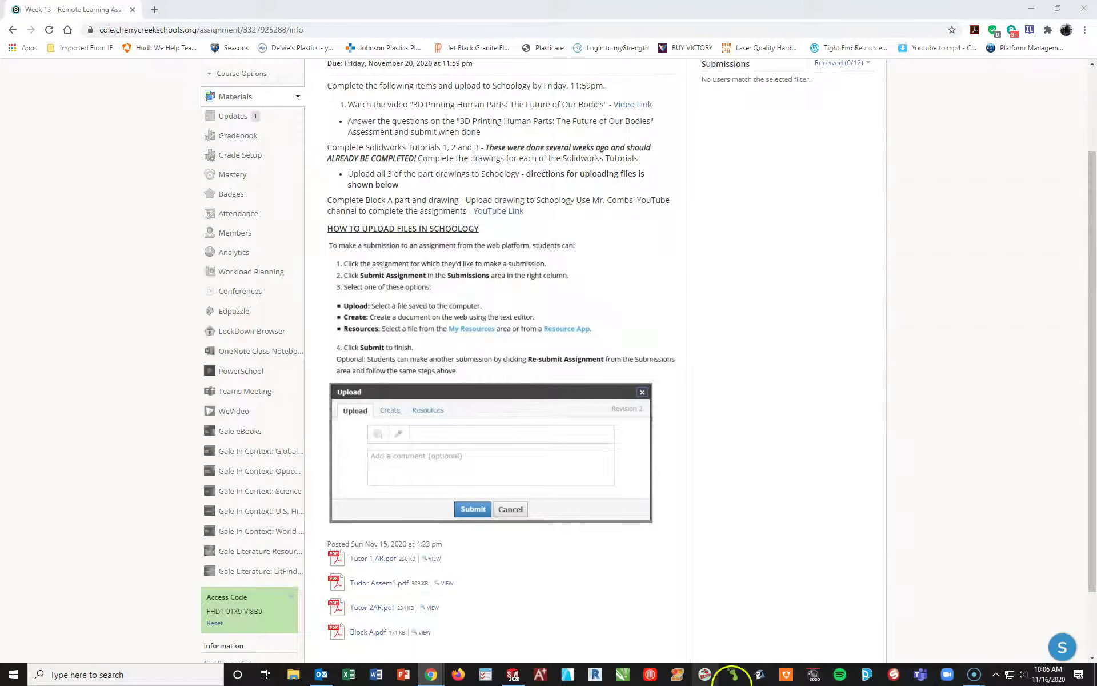
Create a new drawing in SOLIDWORKS from the GHS A INCHFraction template.
left_click(512, 676)
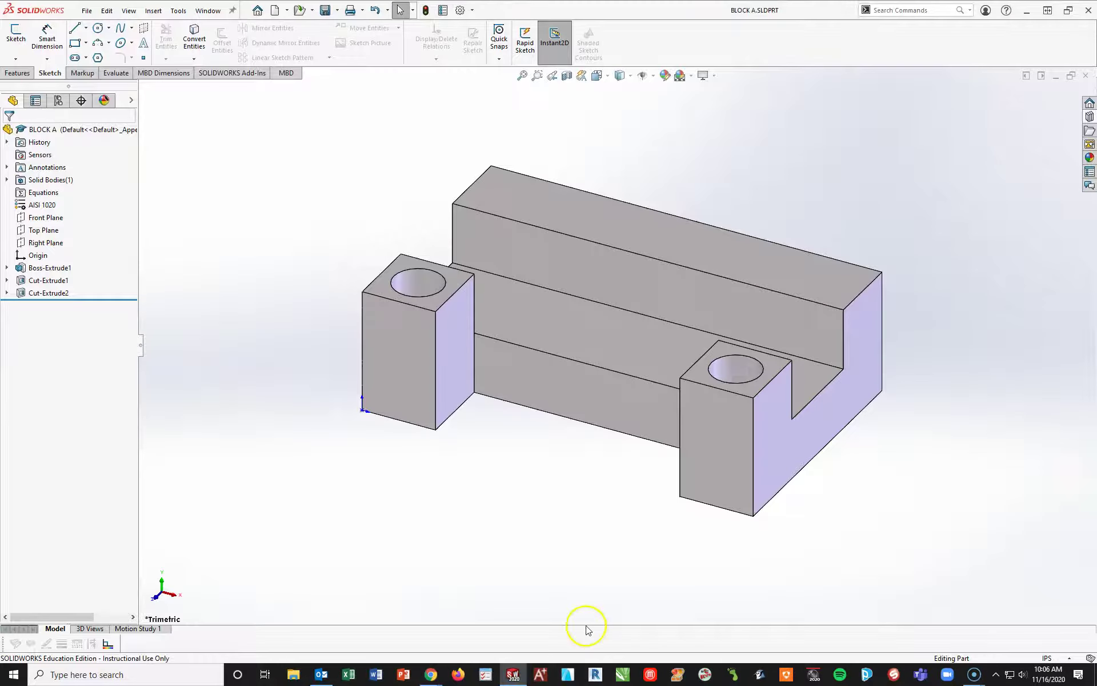
left_click(275, 10)
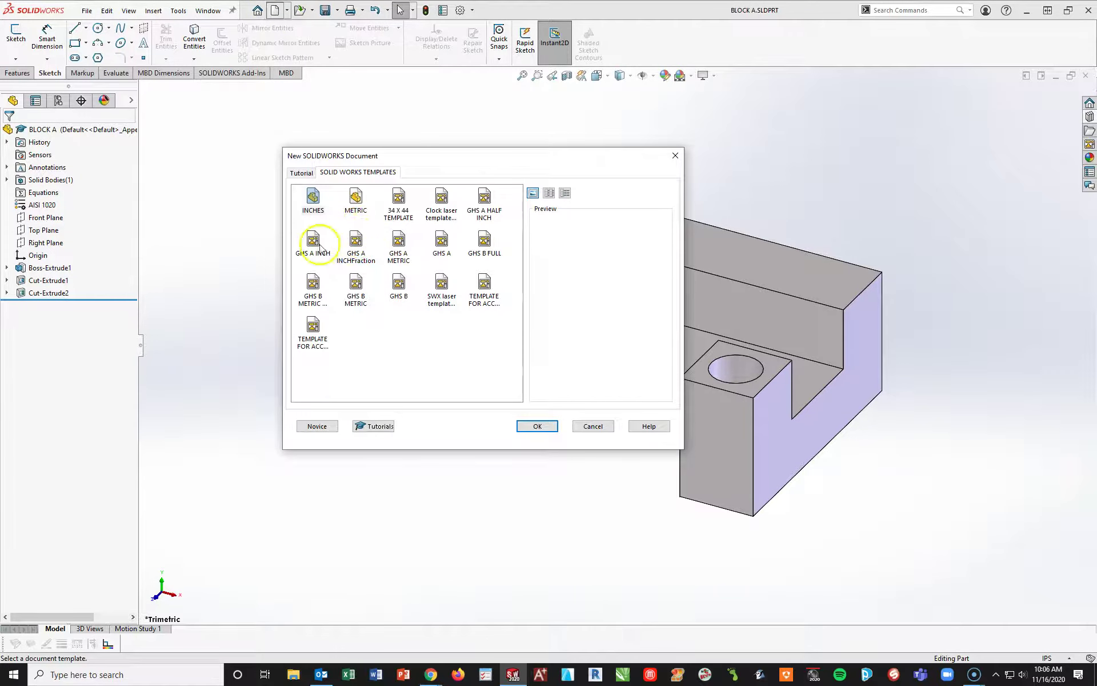
left_click(357, 246)
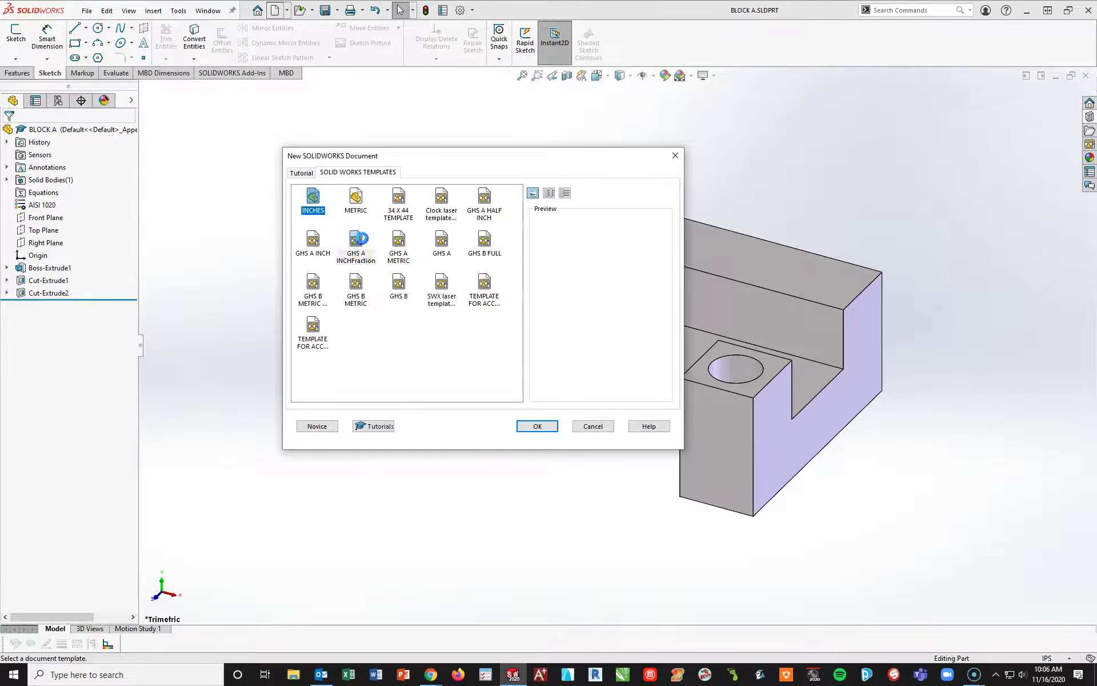
left_click(540, 428)
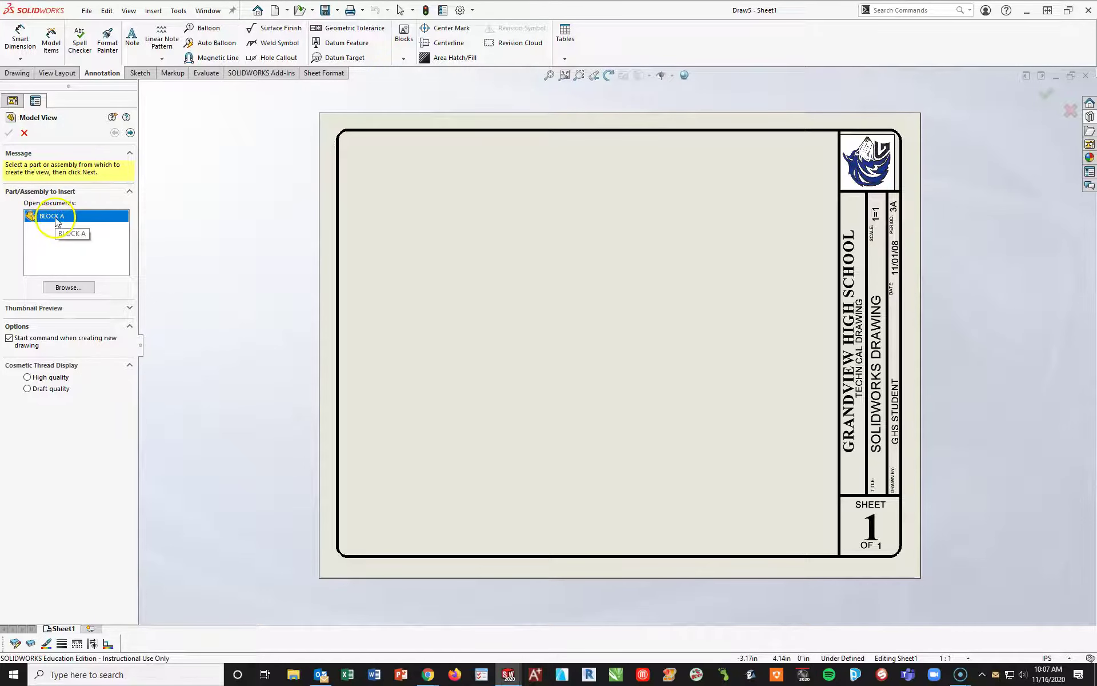
Insert BLOCK A's Front view with Hidden Lines Visible at a custom 1:1 scale.
double_click(57, 218)
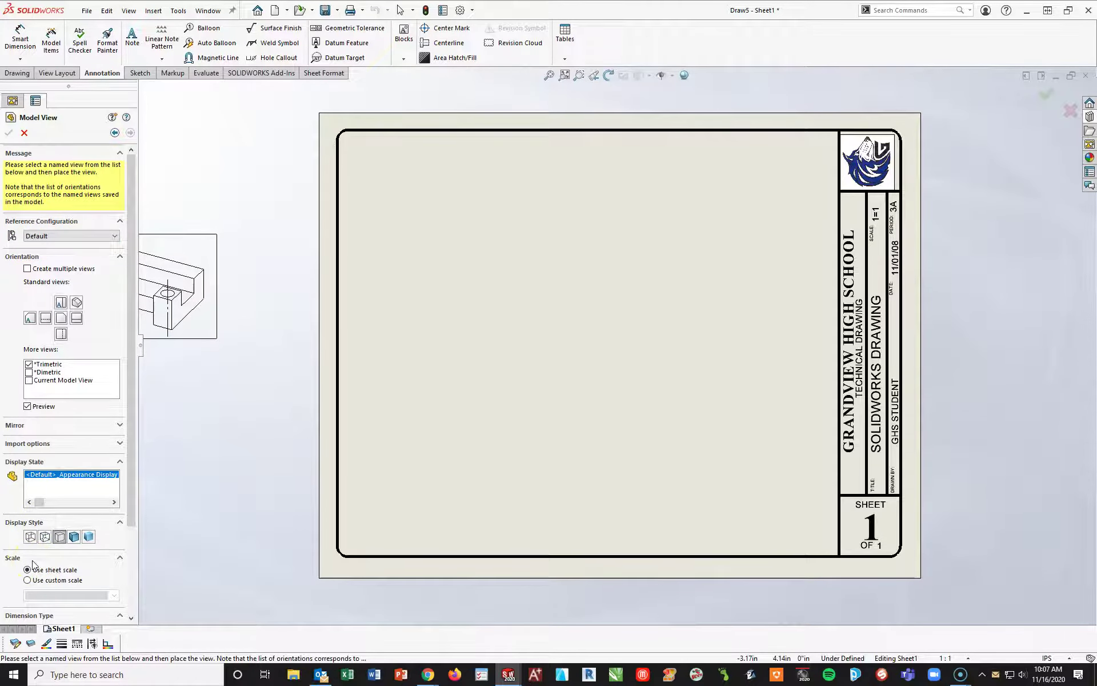
left_click(62, 318)
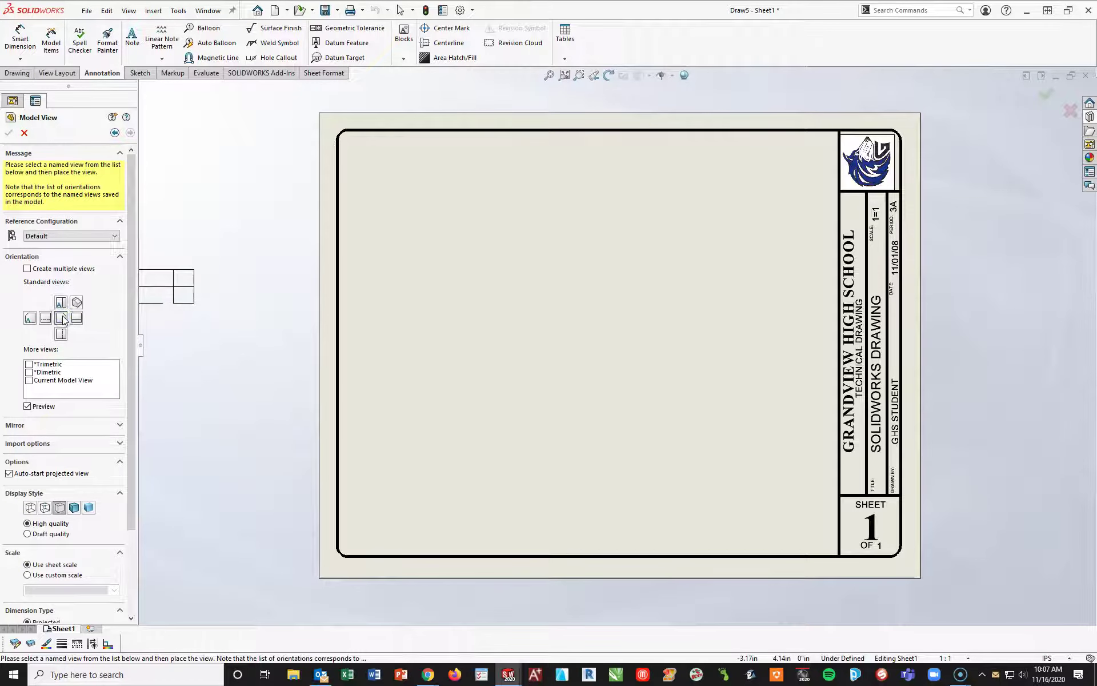
left_click(27, 406)
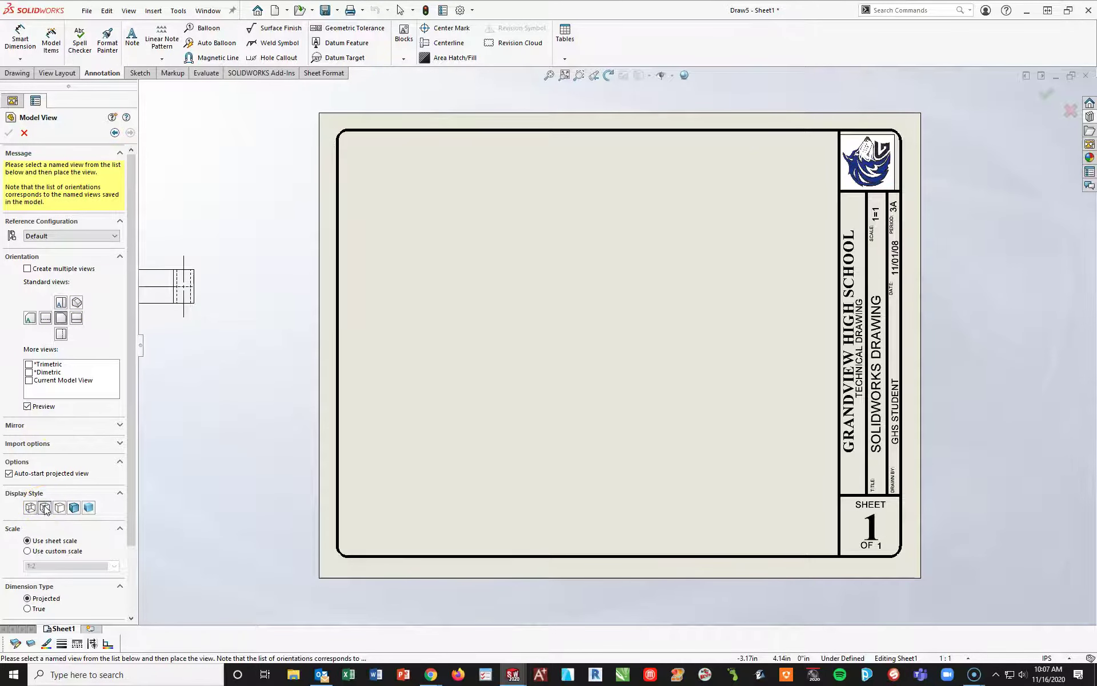
scroll(103, 489, "down", 3)
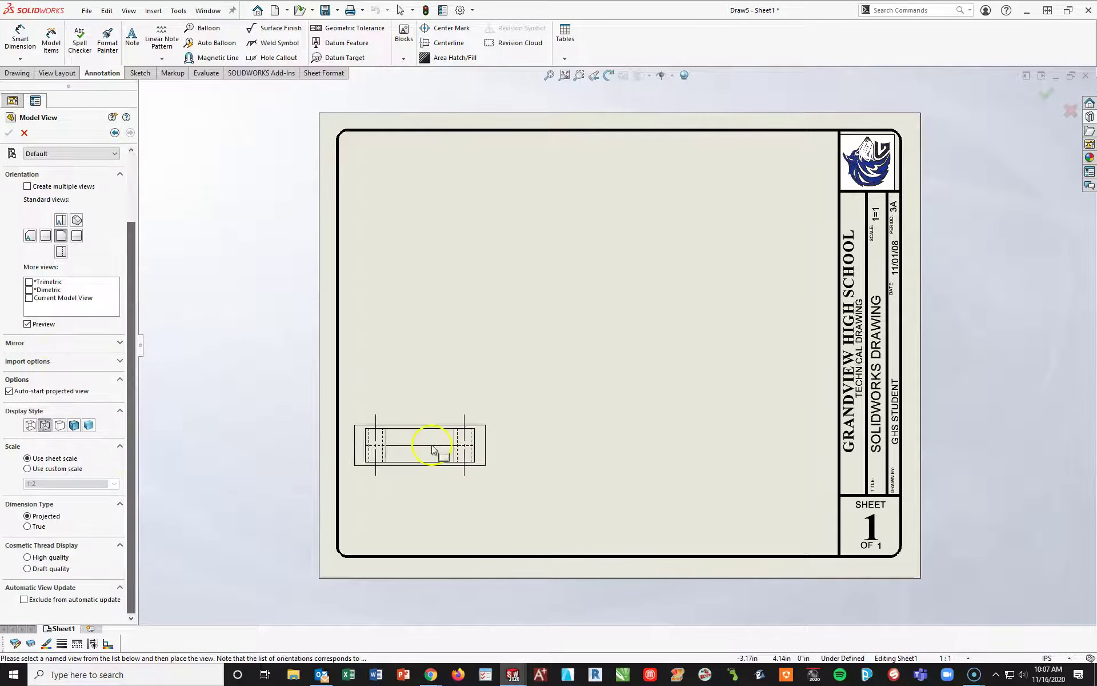
left_click(27, 468)
left_click(114, 484)
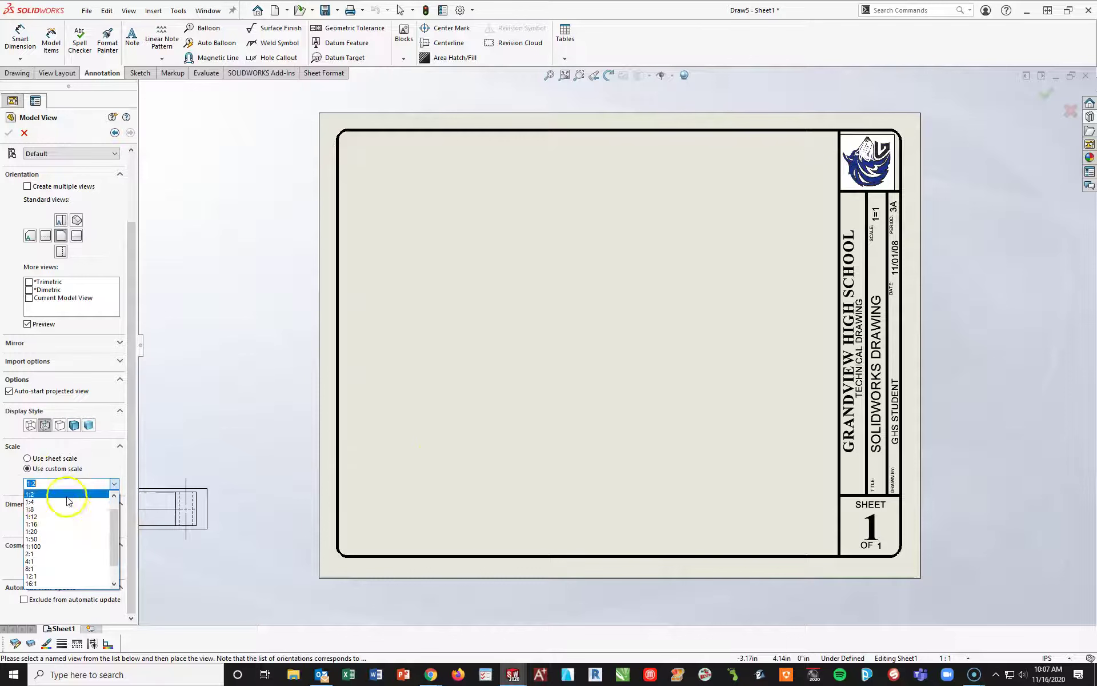
left_click(37, 503)
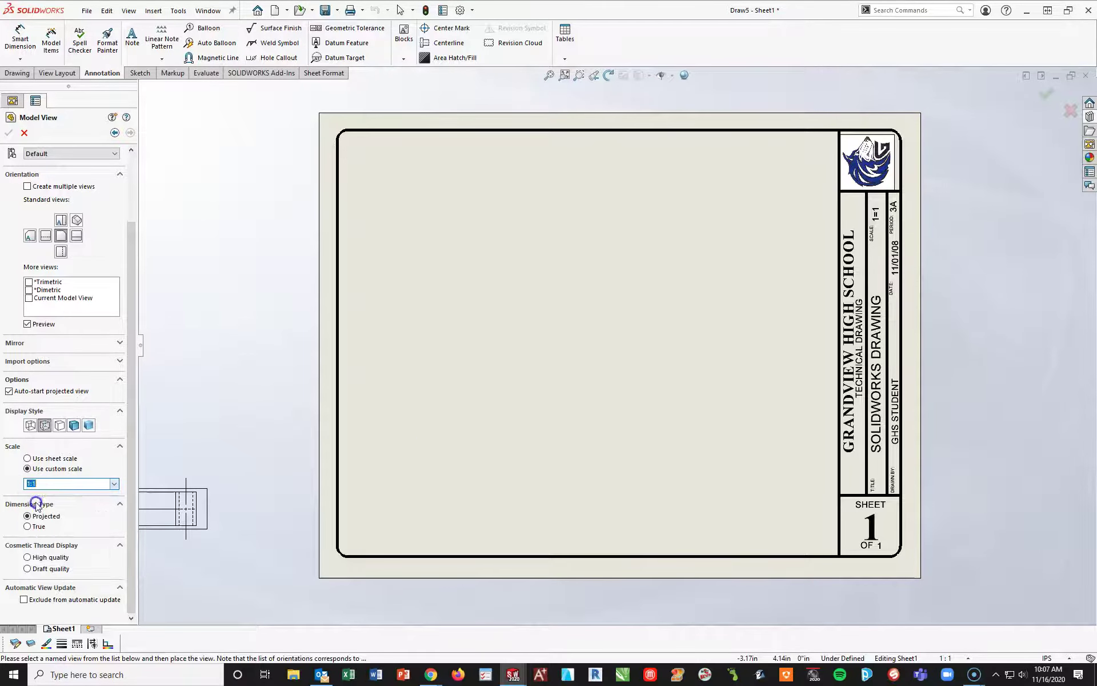
left_click(508, 493)
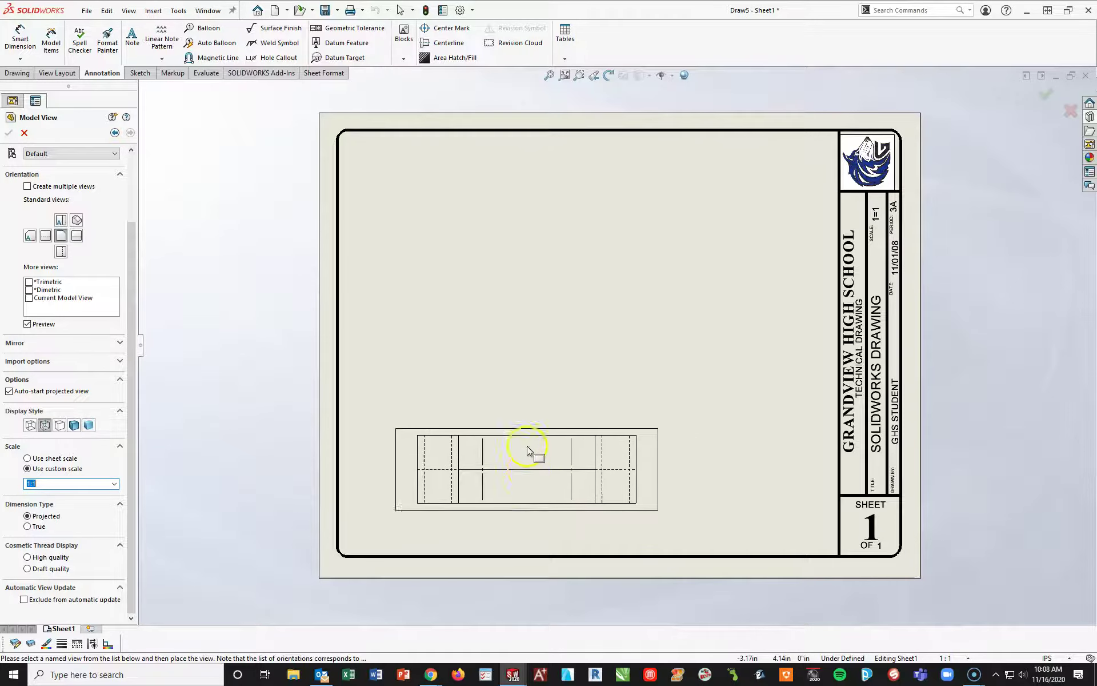
Place the front view and project top, right-side and isometric views from it.
left_click(504, 473)
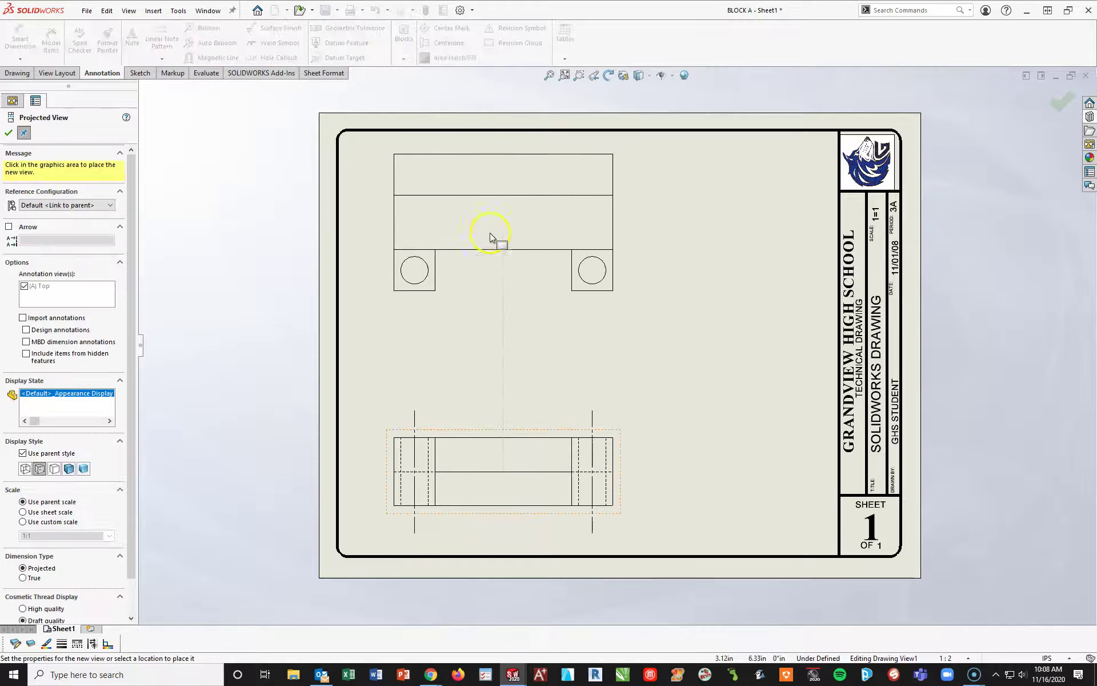
left_click(490, 239)
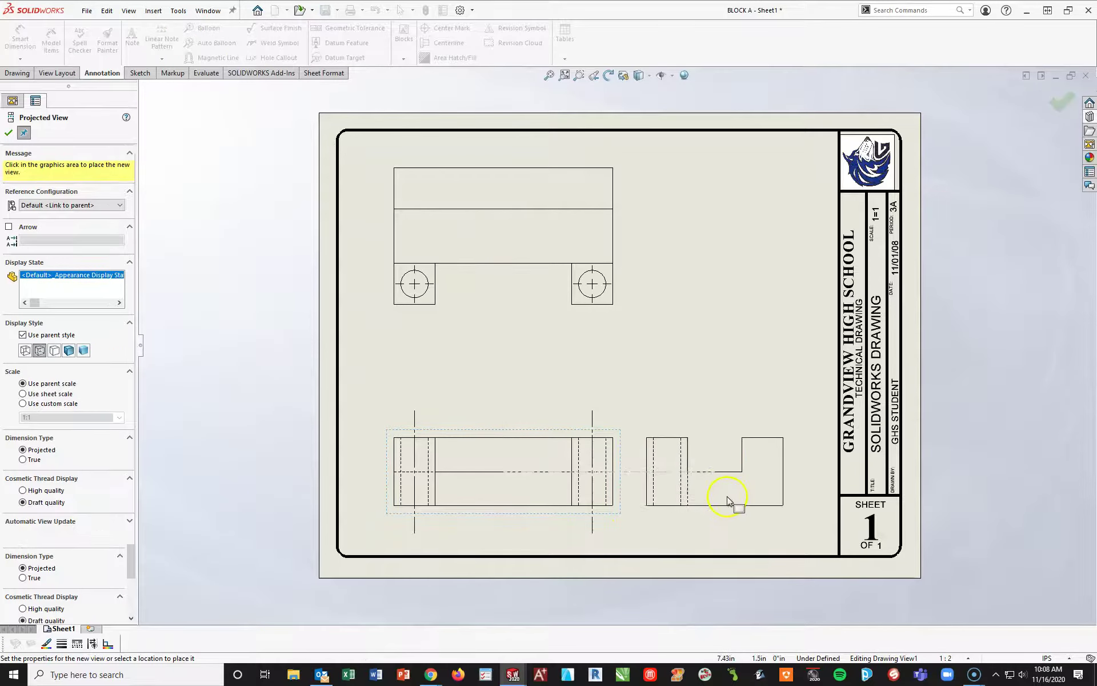
left_click(746, 496)
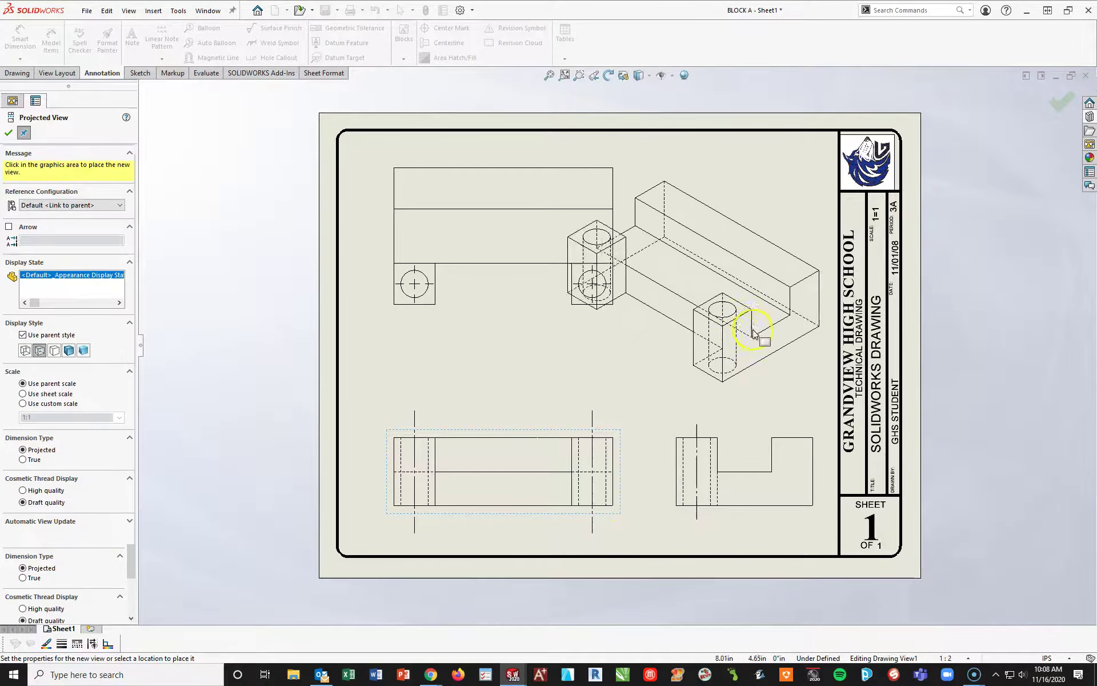
left_click(775, 306)
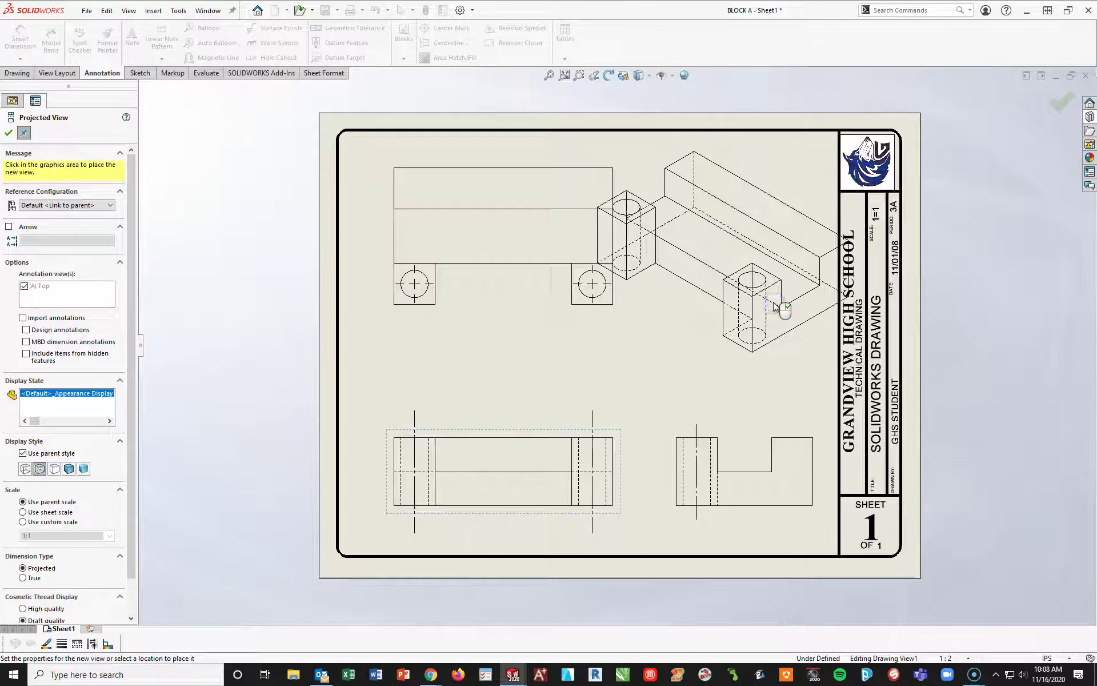
key("Escape")
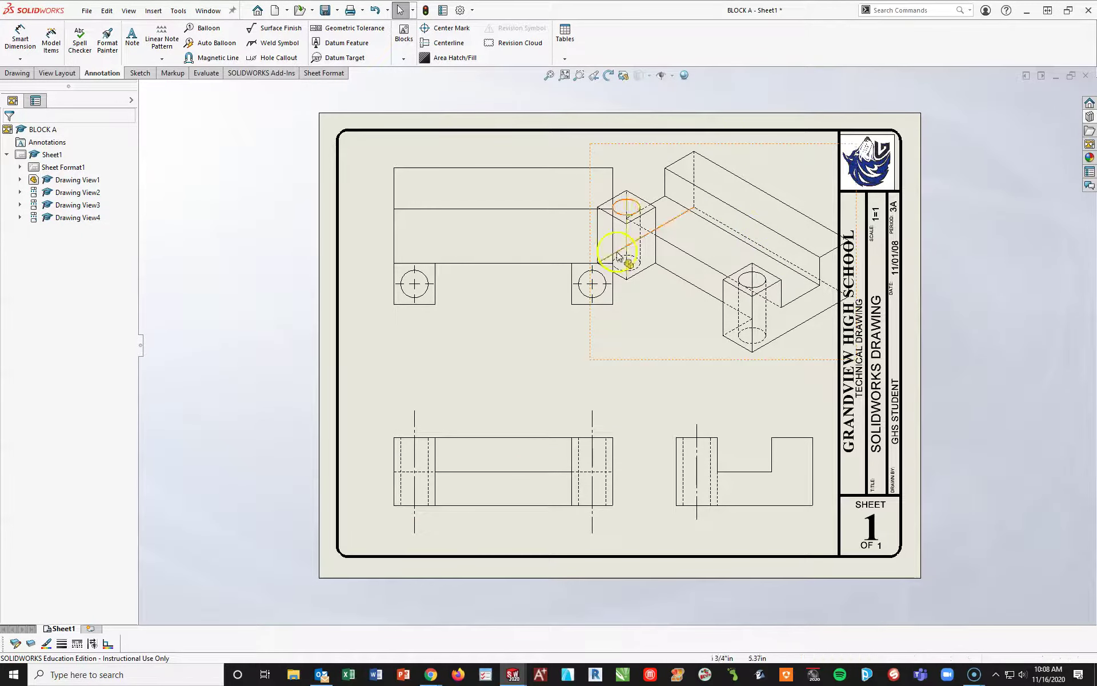
Set the isometric view to Shaded With Edges at 1:2 scale and move it up-right.
left_click(681, 331)
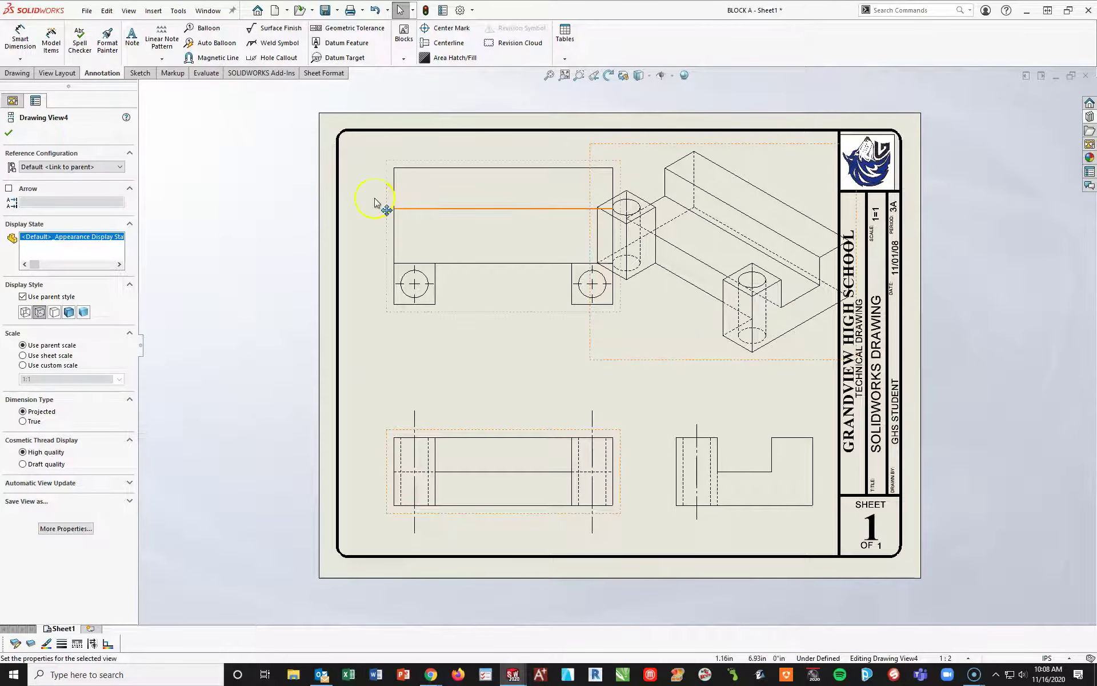
left_click(68, 312)
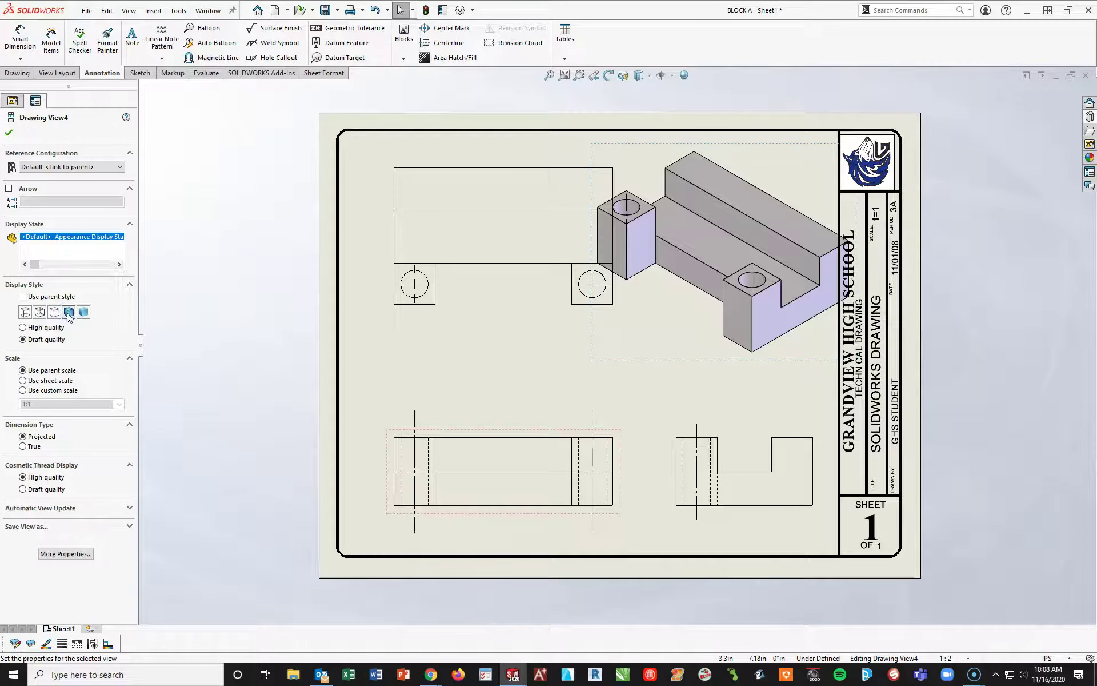
left_click(21, 391)
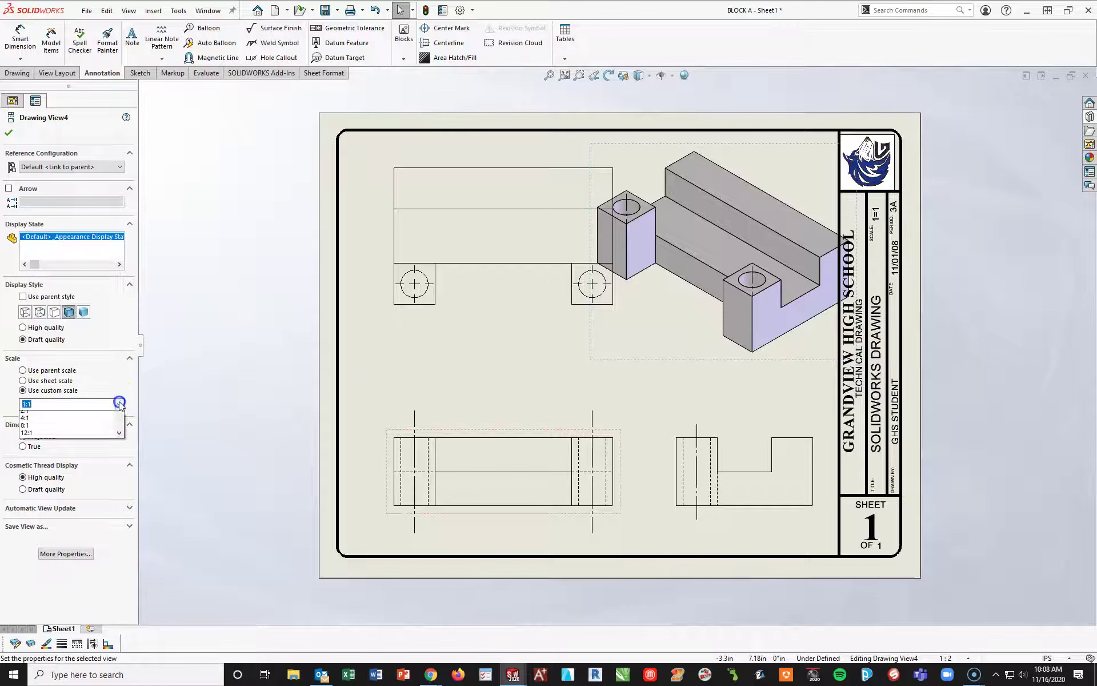
left_click(34, 404)
left_click(35, 423)
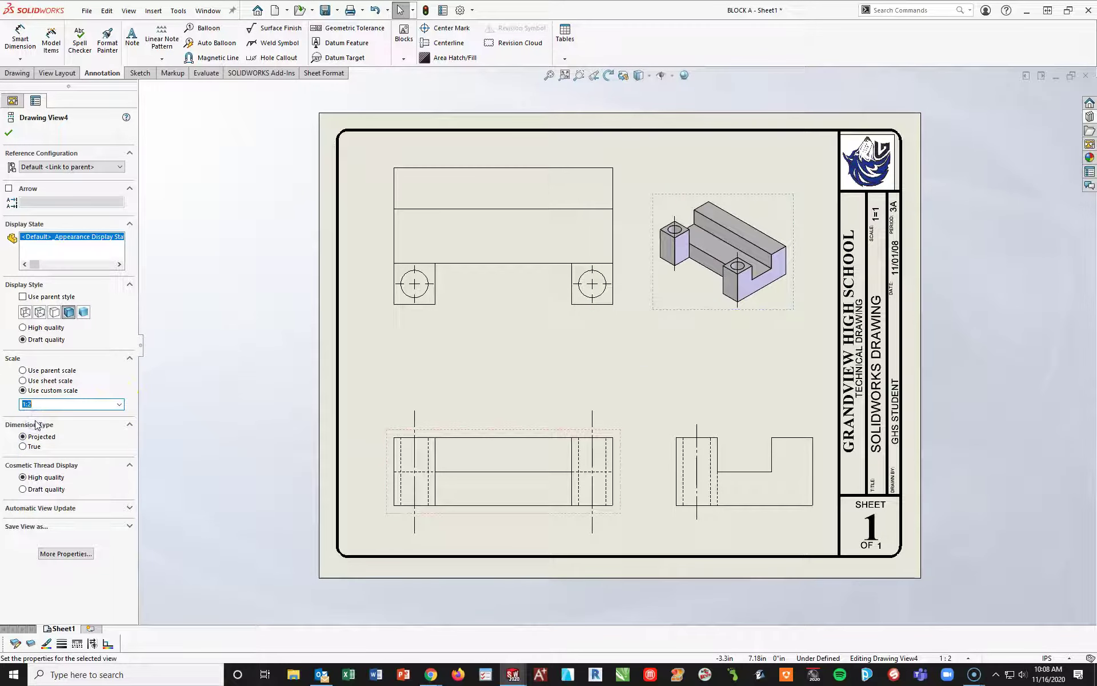
left_click(9, 133)
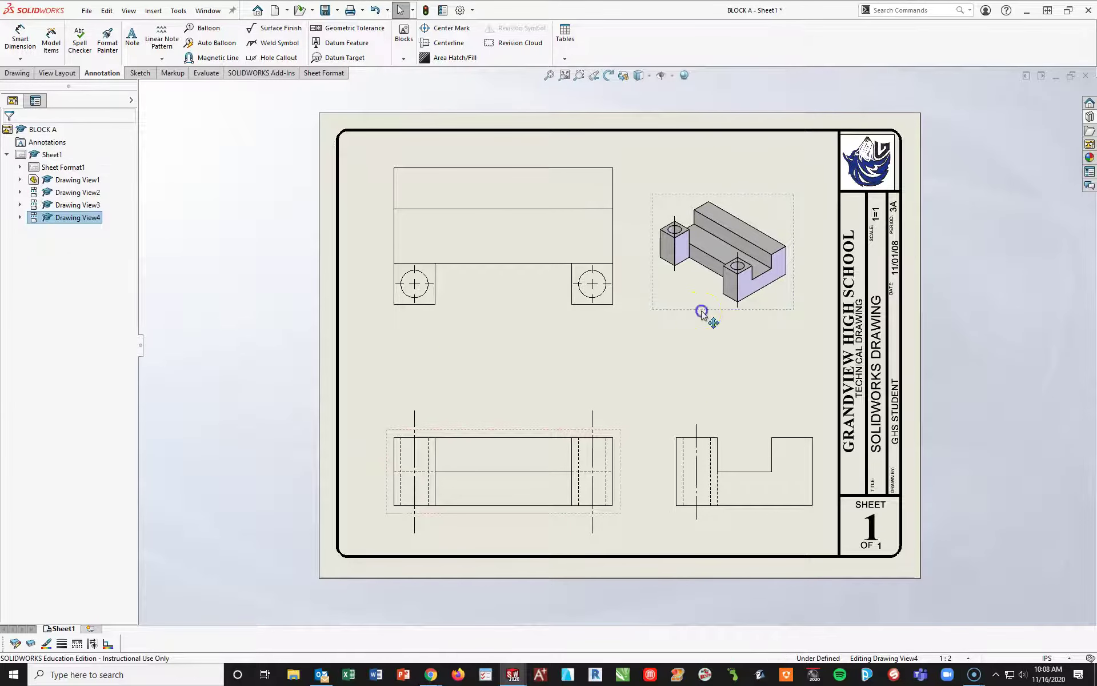
mouse_move(702, 313)
left_mouse_down()
mouse_move(726, 276)
mouse_move(723, 295)
left_mouse_up()
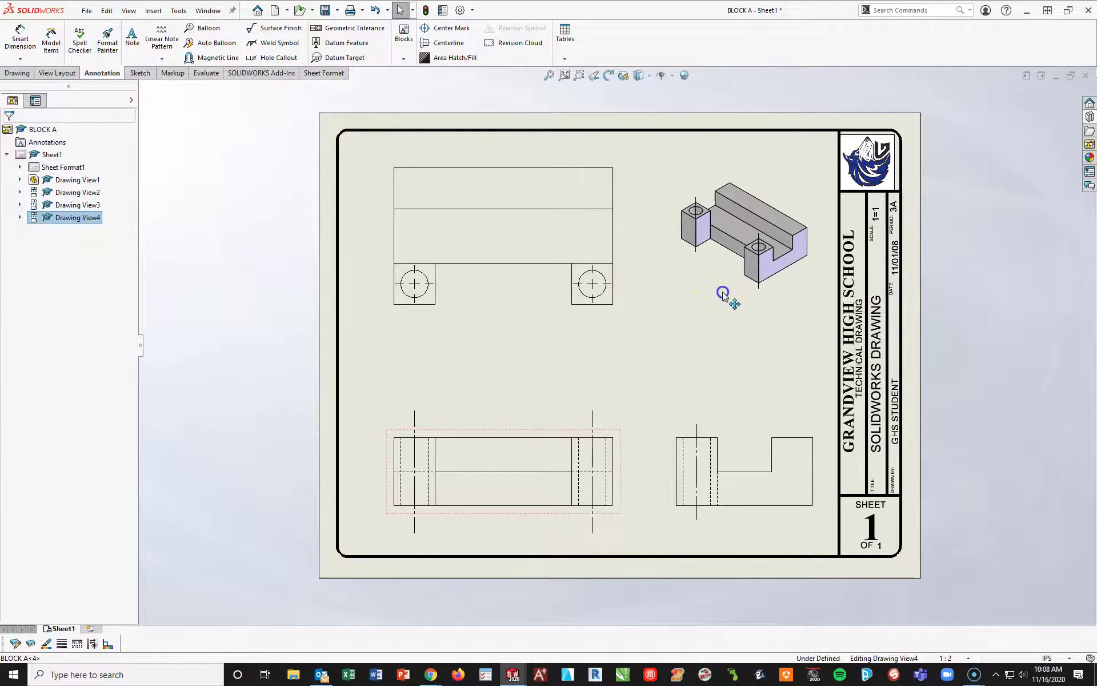
left_click(696, 210)
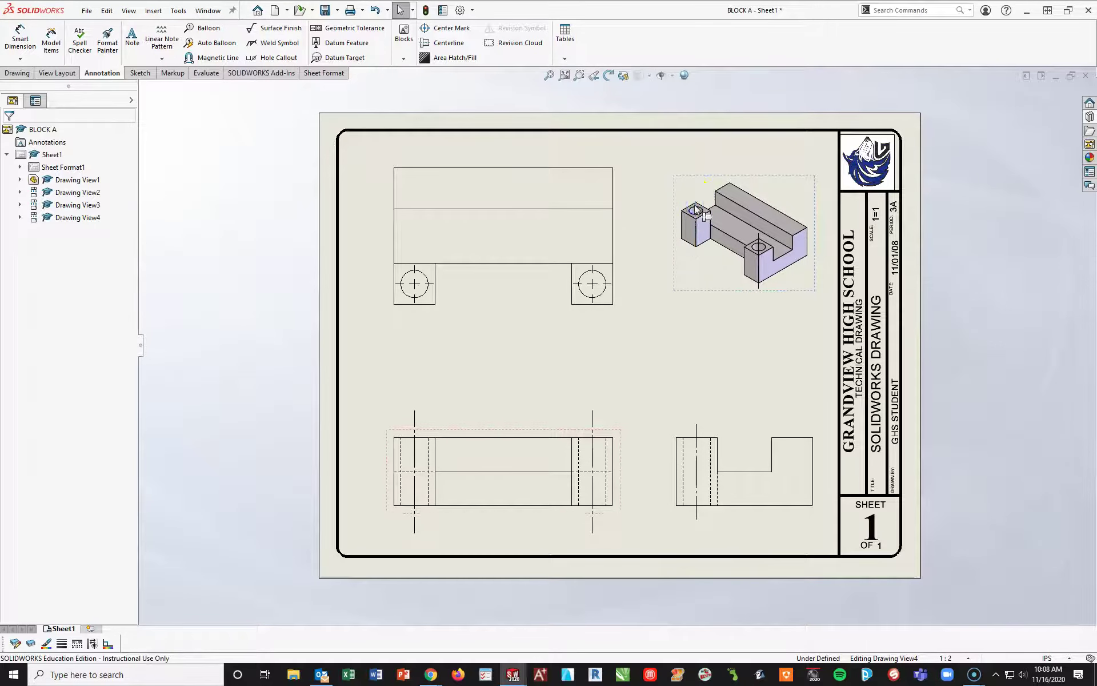
left_click(708, 170)
Add the 3/4" width dimension above the front view's left block.
left_click(20, 40)
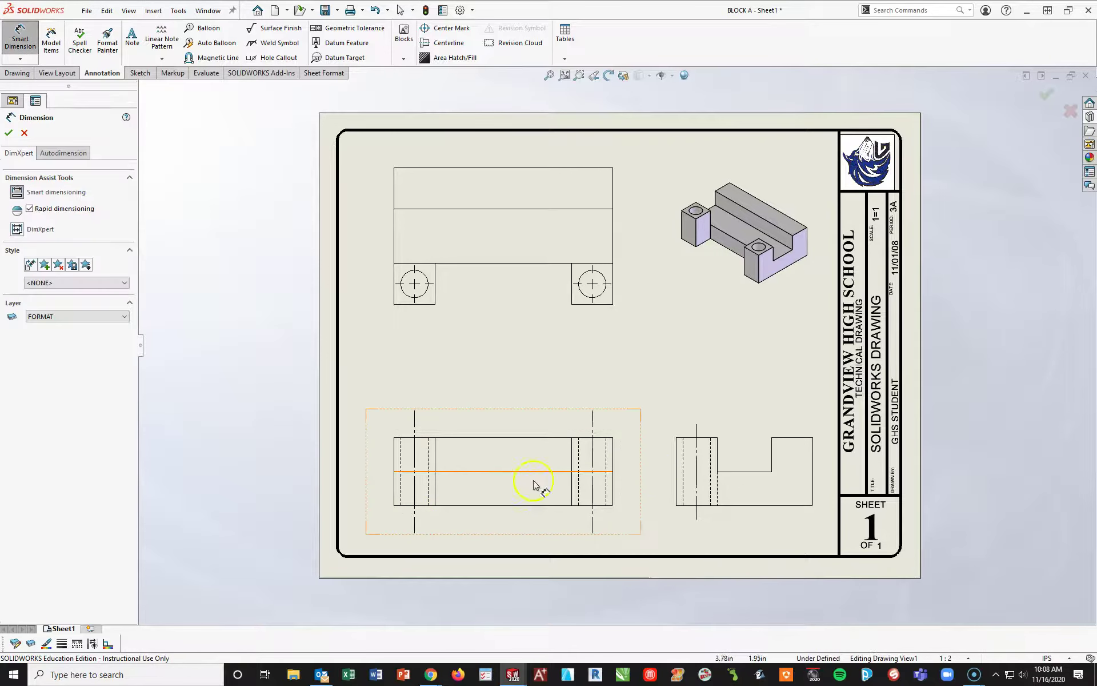
scroll(482, 494, "down", 2)
scroll(479, 479, "down", 1)
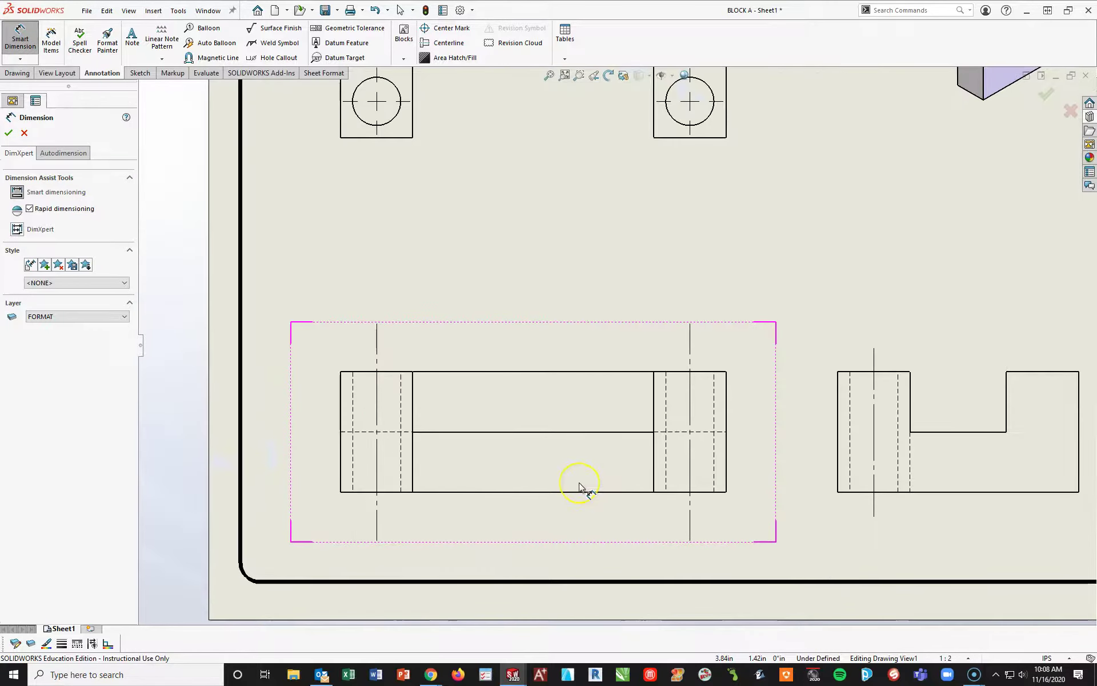
left_click(343, 403)
left_click(412, 422)
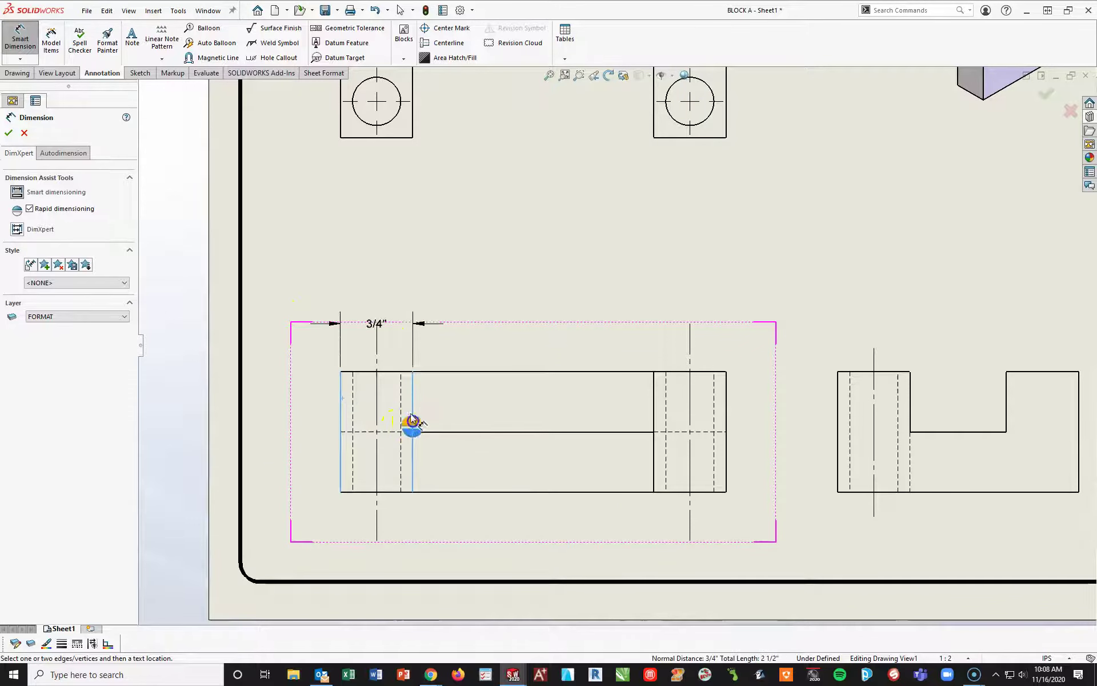
left_click(377, 315)
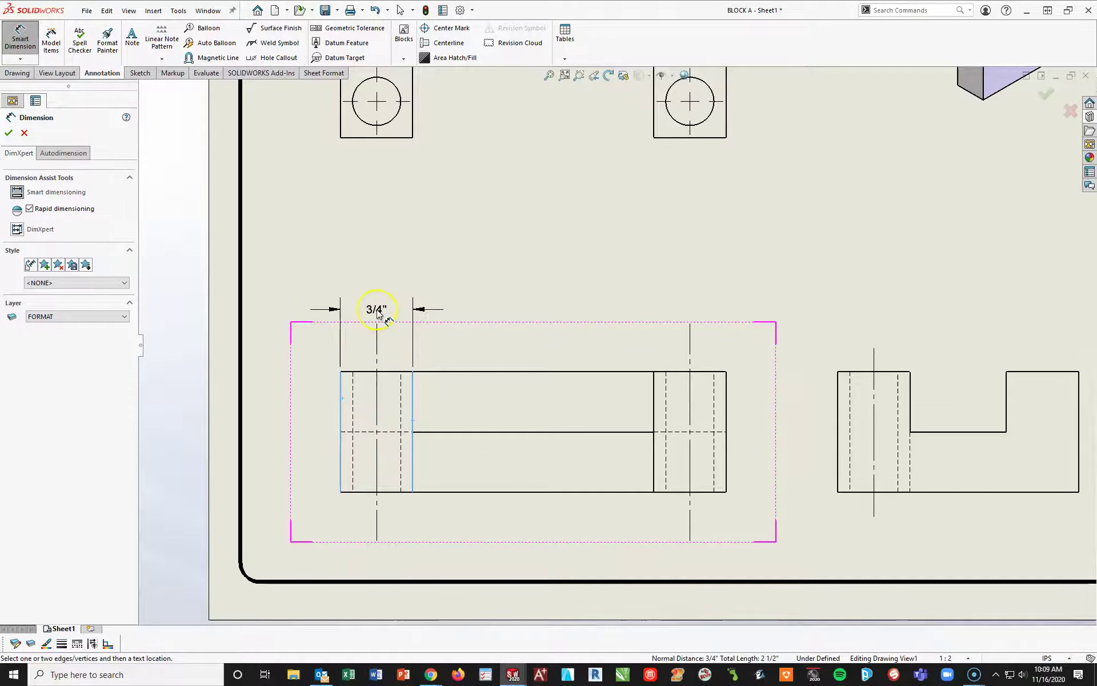
left_click(377, 313)
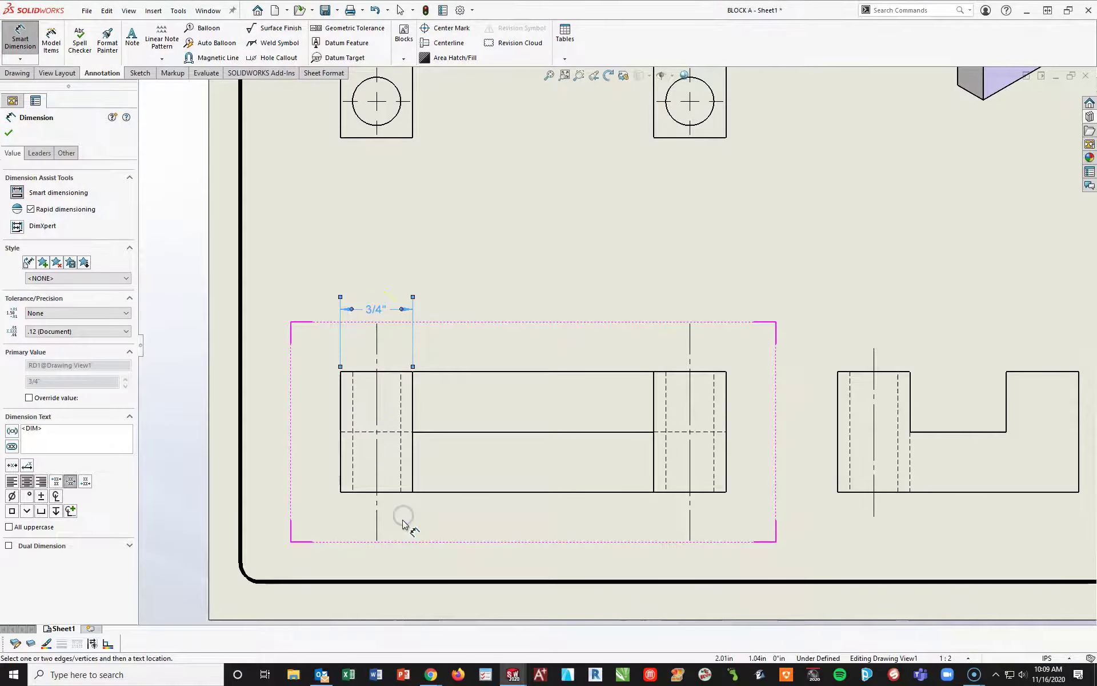
left_click(403, 310)
Add the 2 1/2" middle span and 4" overall width dimensions above the front view.
left_click(414, 414)
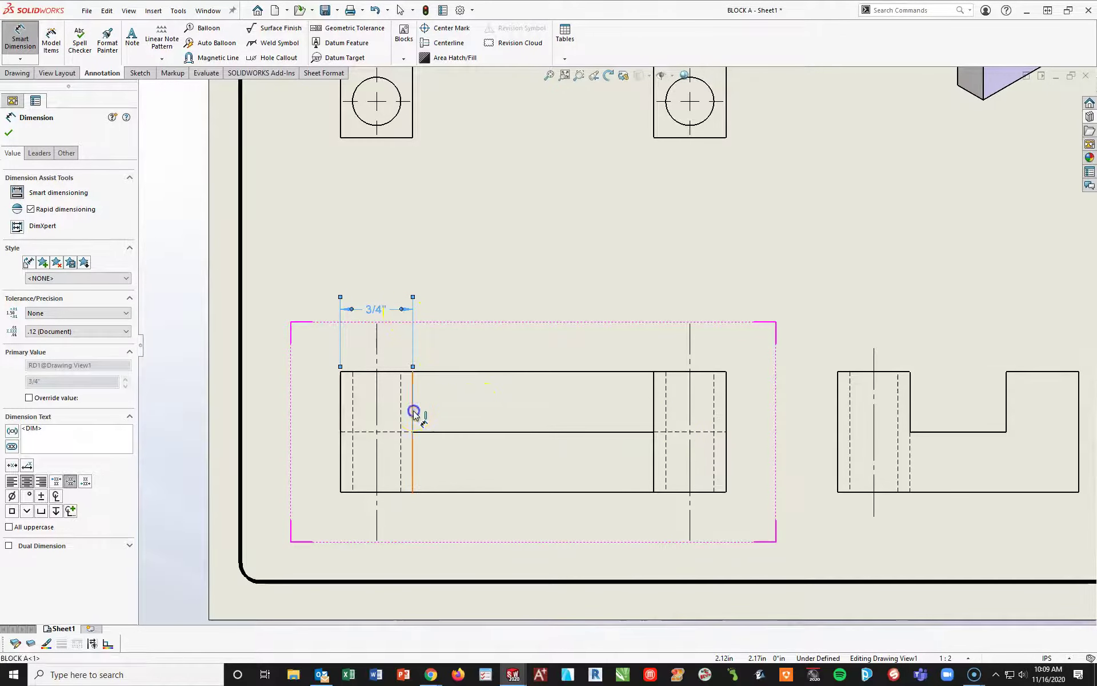
left_click(654, 414)
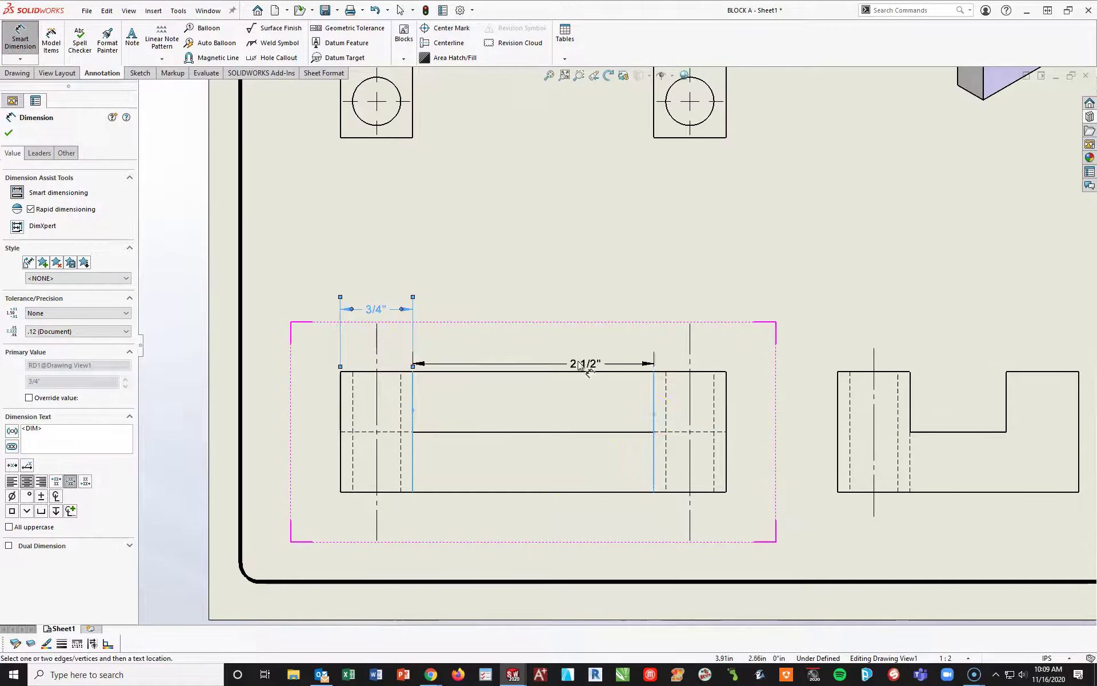
left_click(523, 314)
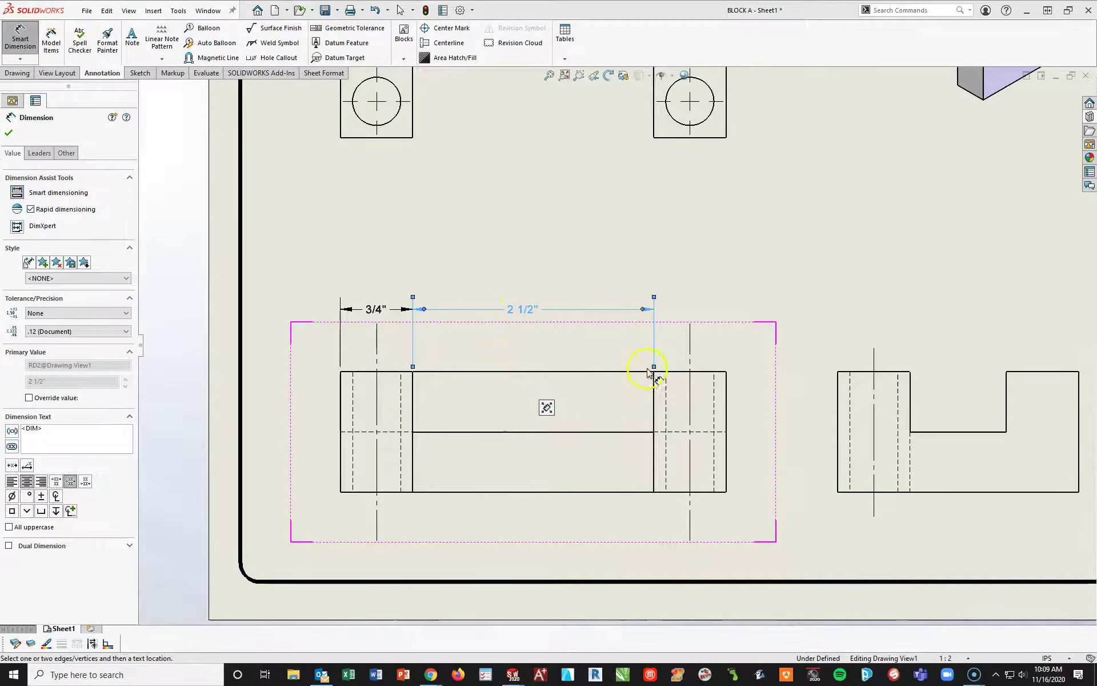
left_click(624, 372)
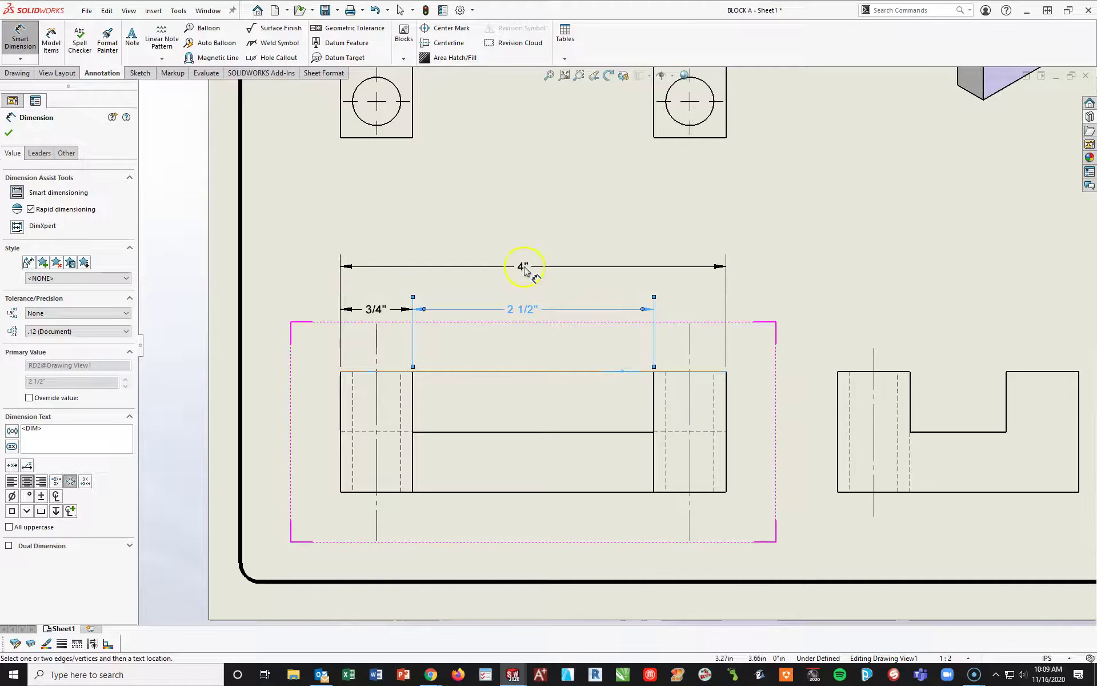
left_click(522, 263)
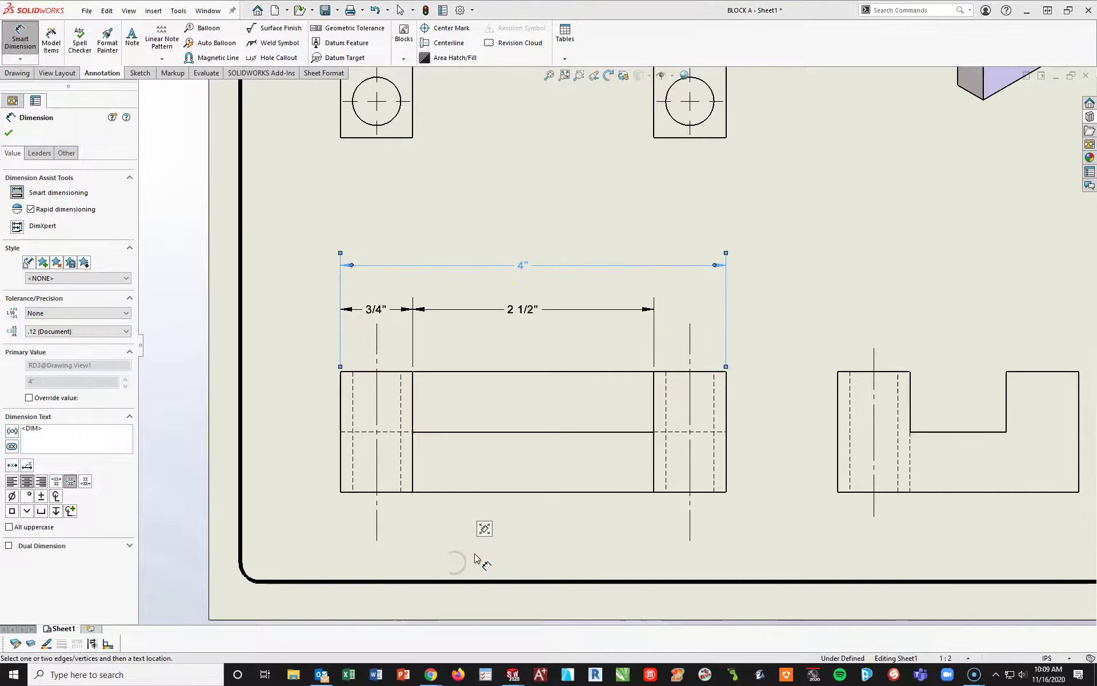
Dimension the front view's 5/8" and 1 1/4" heights on its right side.
left_click(590, 432)
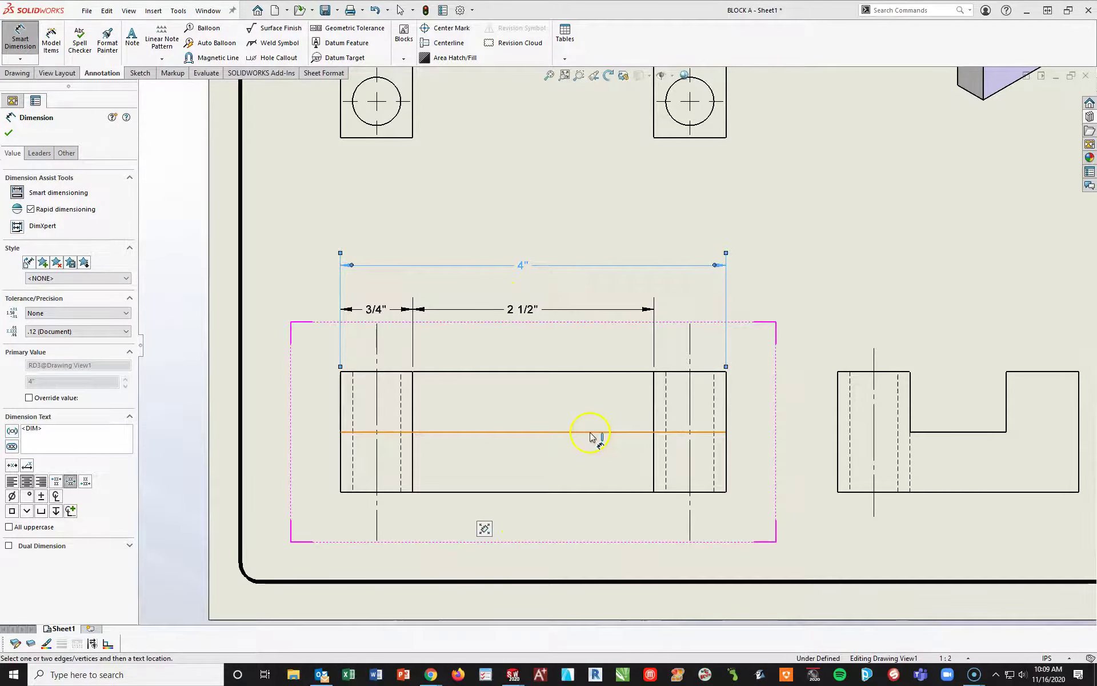
left_click(599, 491)
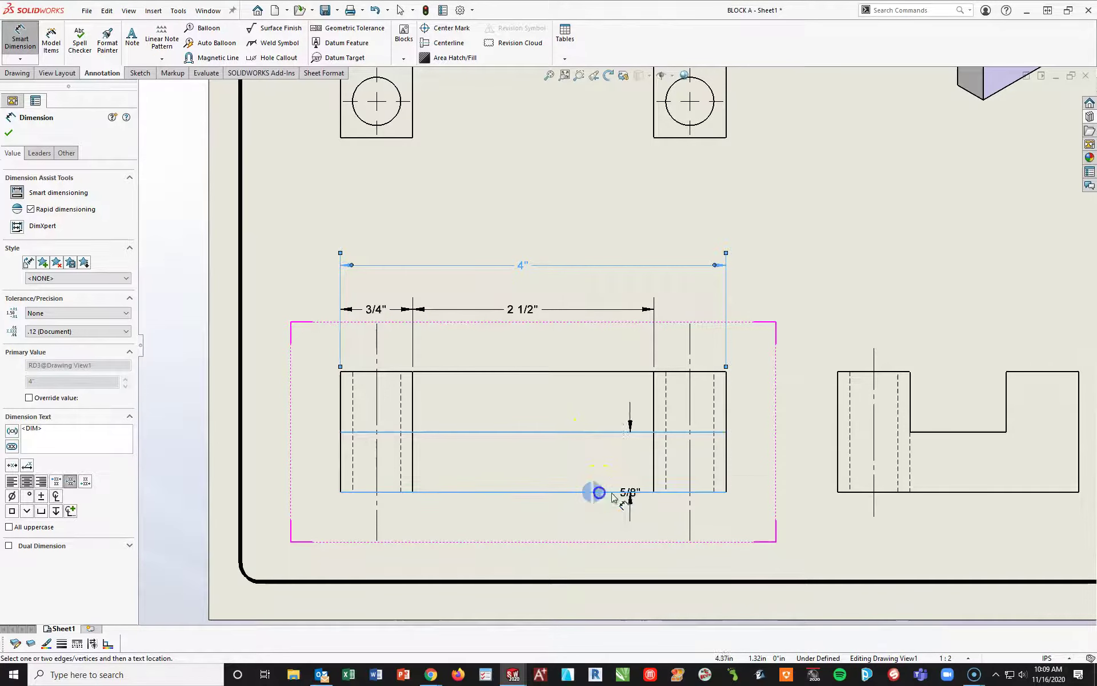
left_click(750, 463)
left_click_drag(750, 460, 766, 461)
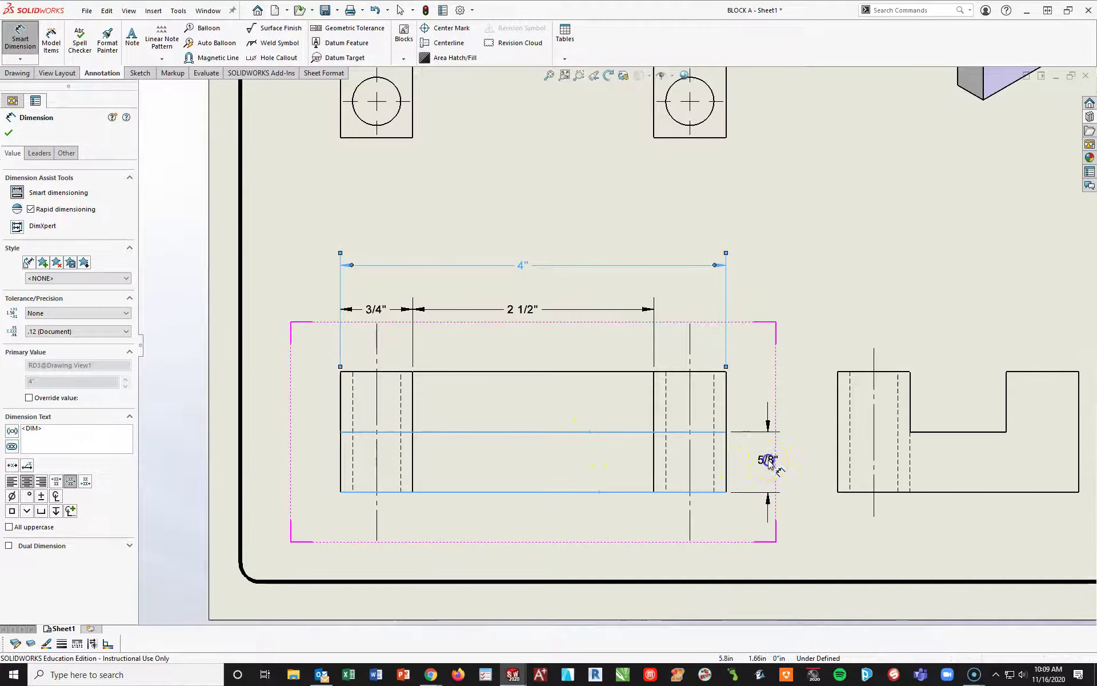
left_click(693, 574)
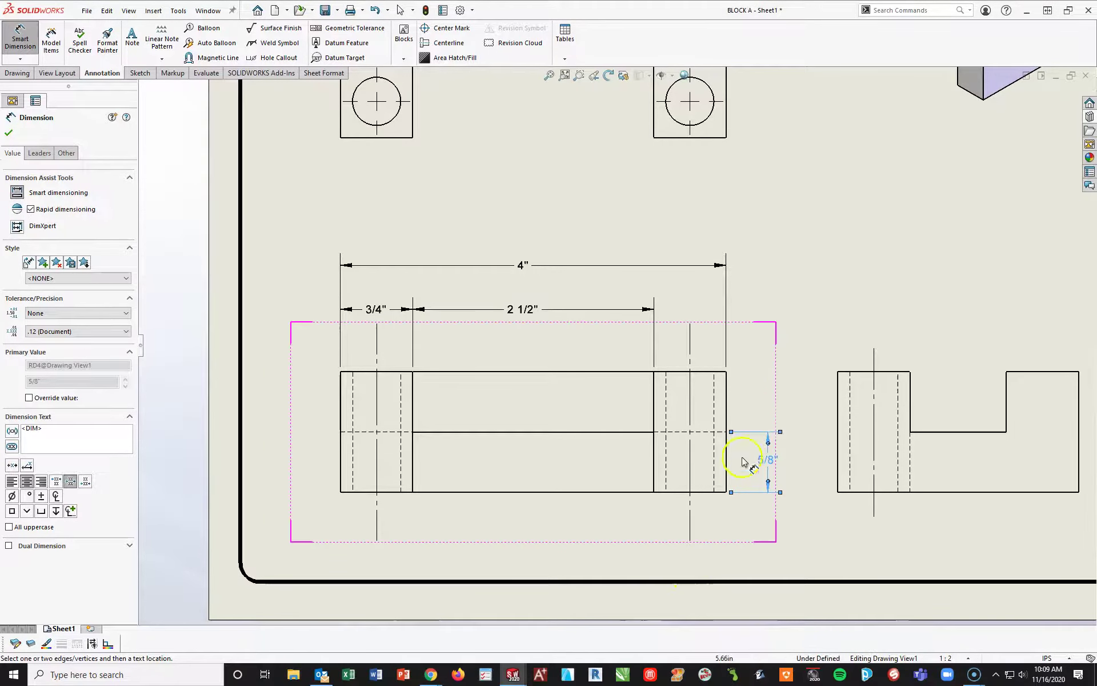
left_click(725, 399)
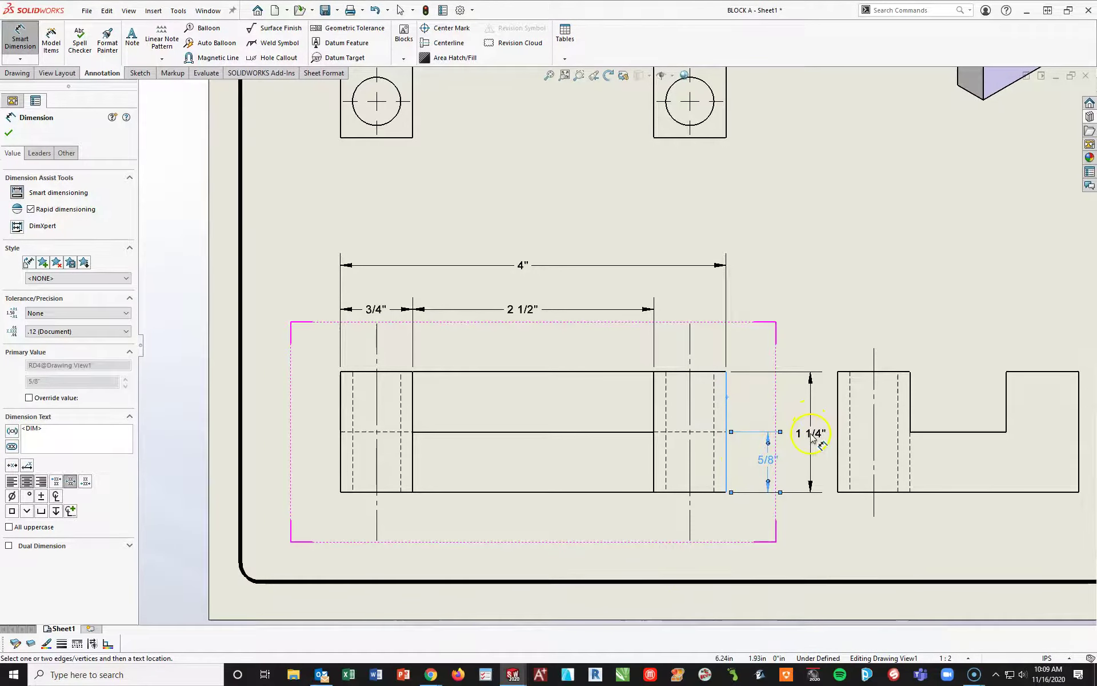
left_click(815, 443)
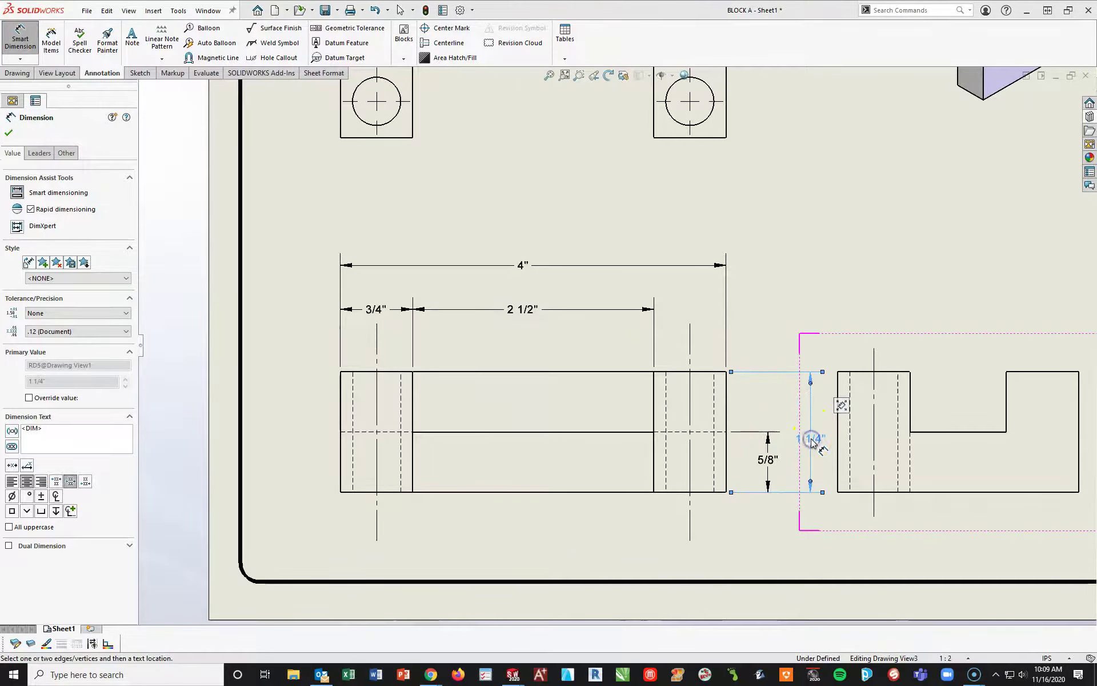
Move the front view left and the right side view slightly right.
key("Escape")
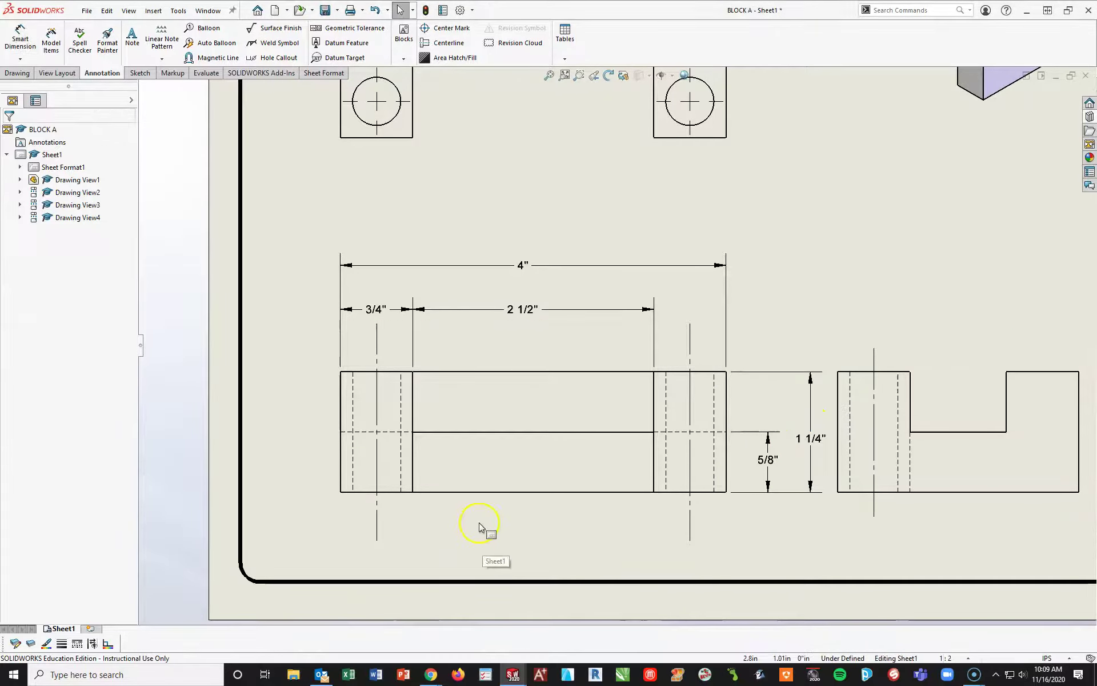
mouse_move(487, 508)
left_mouse_down()
mouse_move(437, 513)
mouse_move(453, 516)
left_mouse_up()
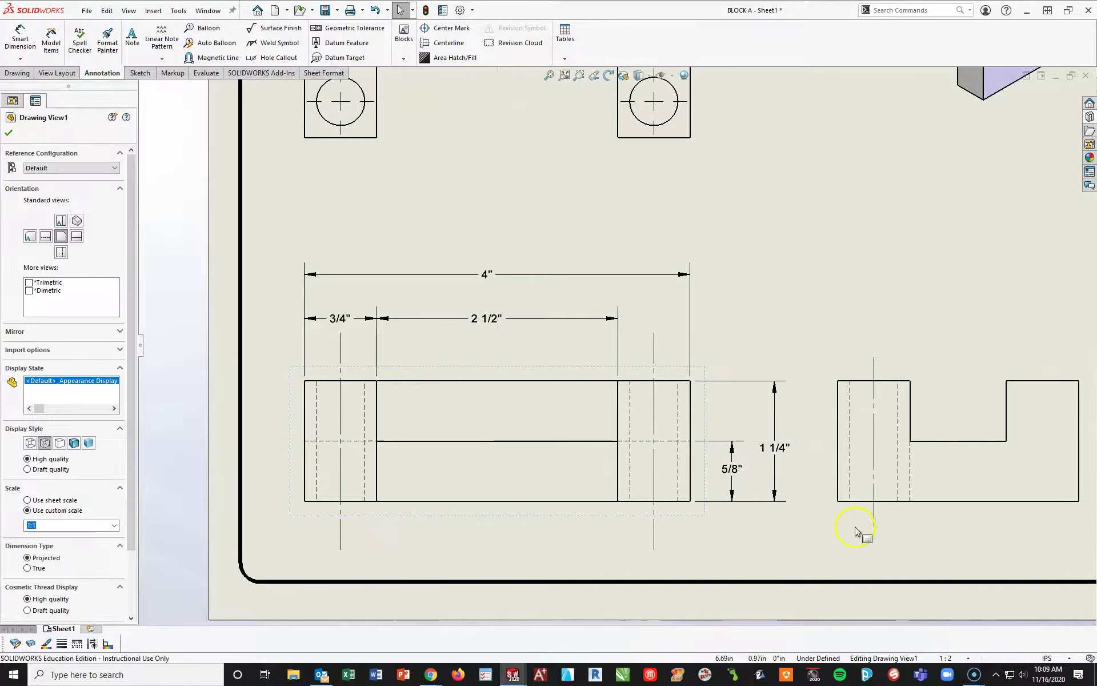
key("f")
mouse_move(861, 477)
left_mouse_down()
mouse_move(855, 465)
mouse_move(872, 468)
mouse_move(862, 466)
left_mouse_up()
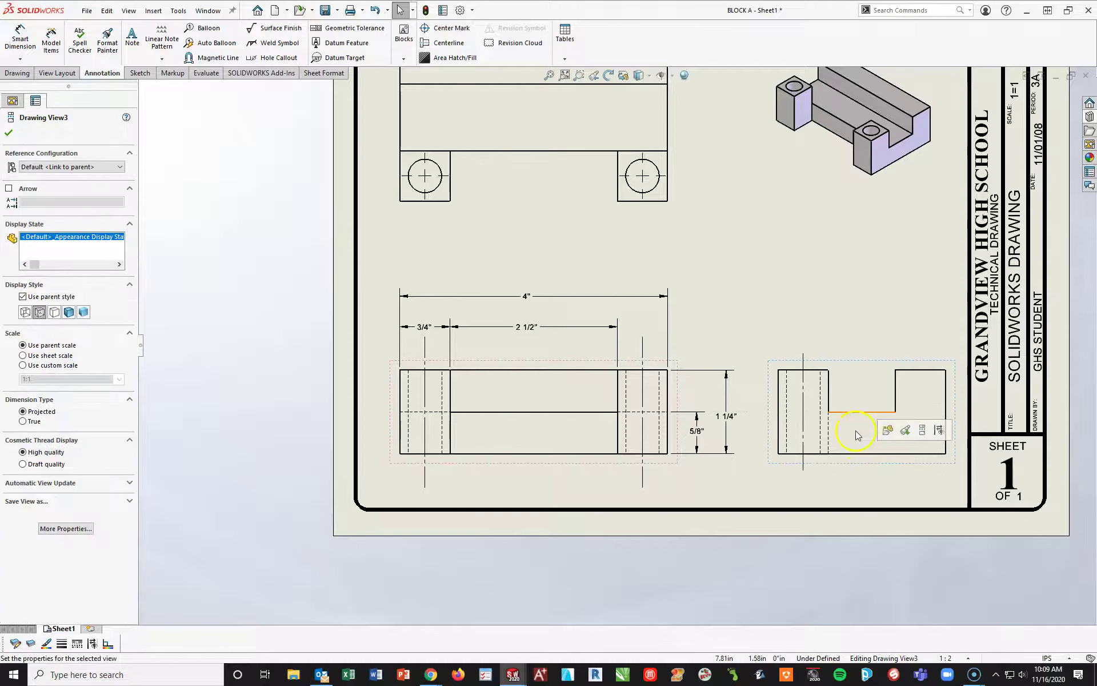
Dimension the right side view with 3/4", 1" and 2 1/2" widths above it.
left_click(20, 37)
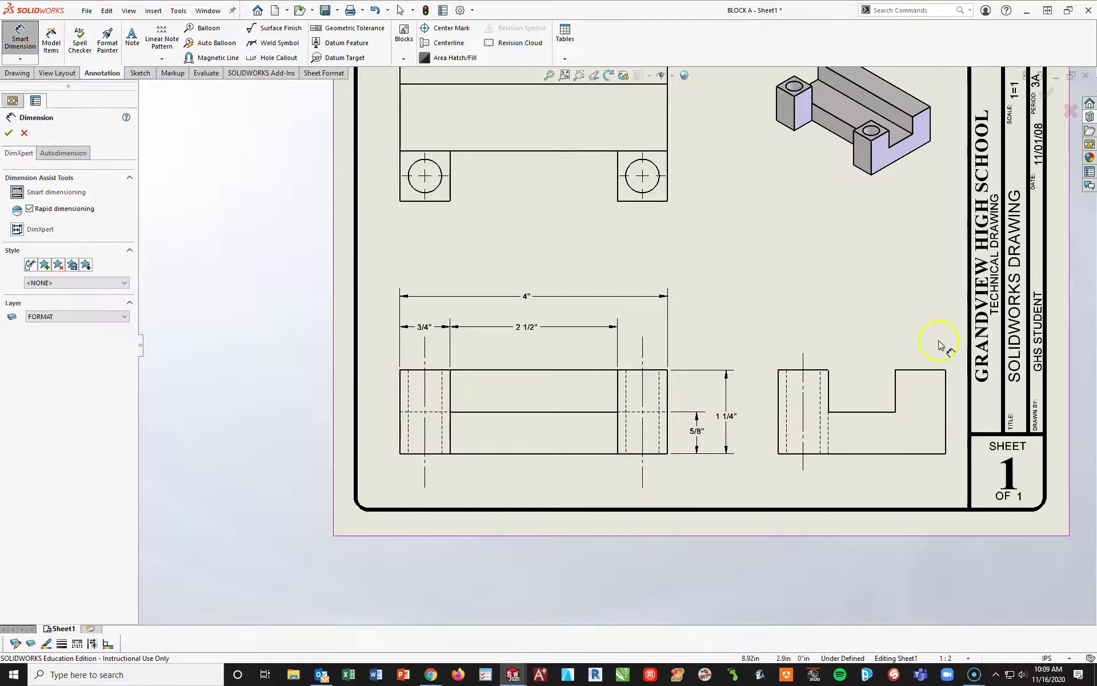
scroll(800, 365, "down", 3)
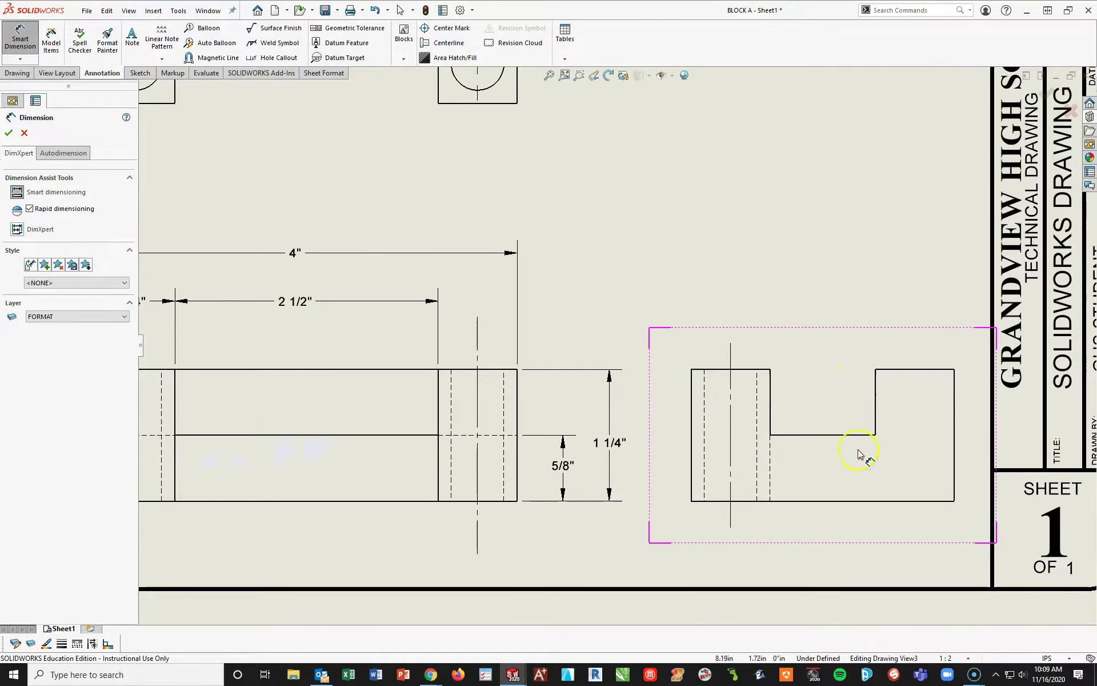
left_click(755, 372)
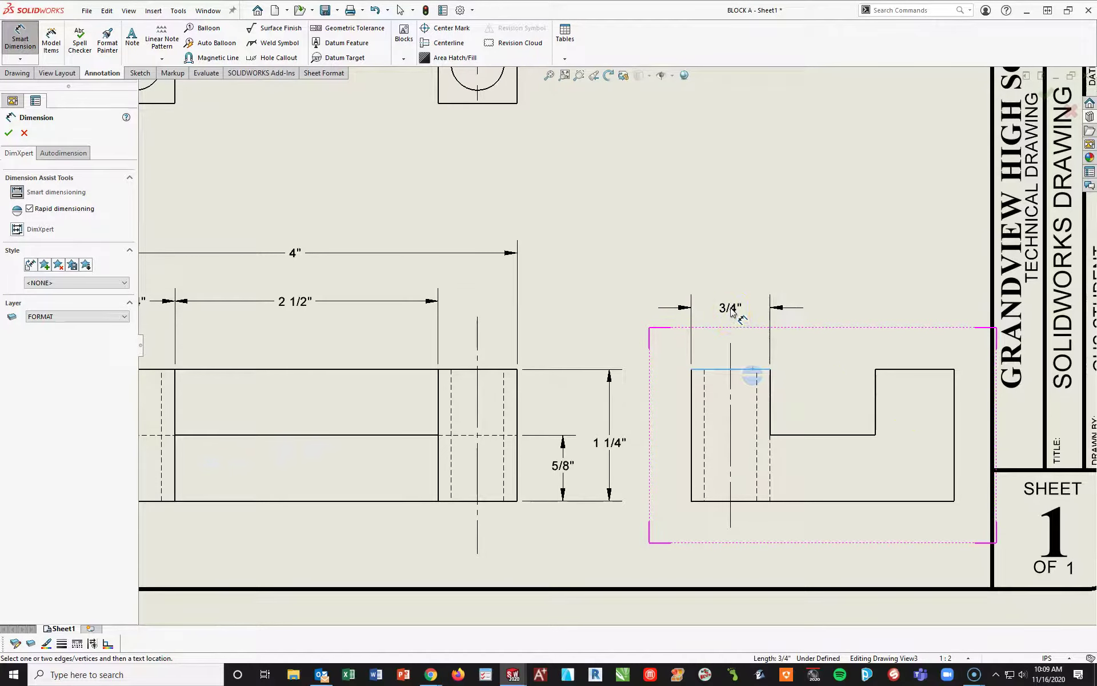
left_click(733, 307)
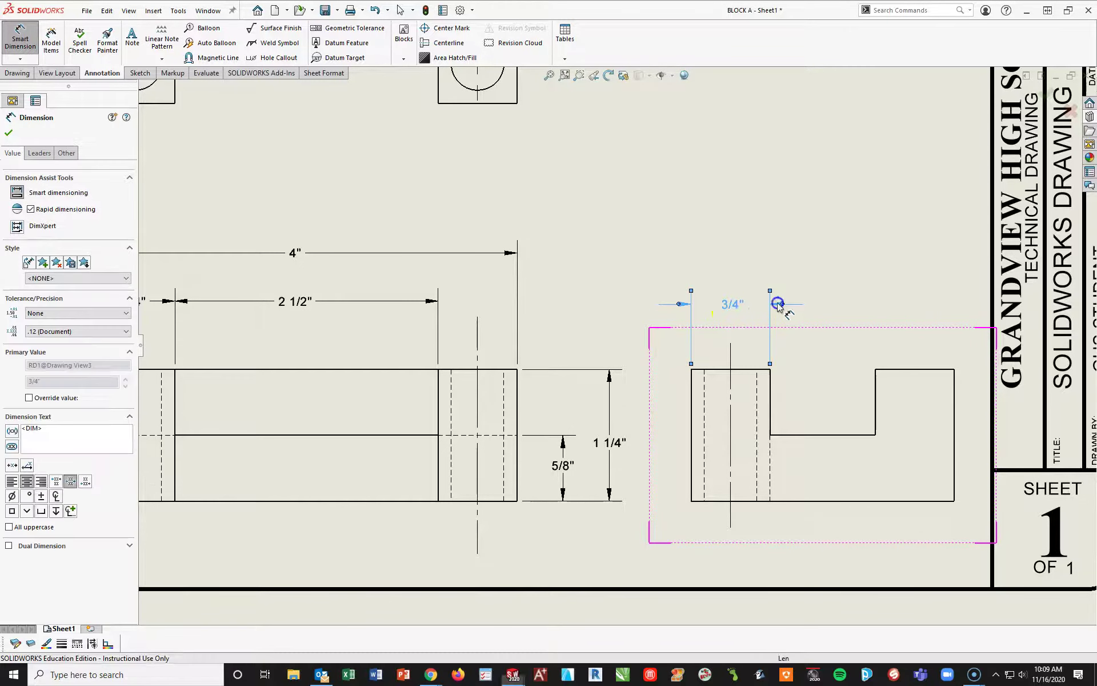
left_click_drag(735, 305, 733, 319)
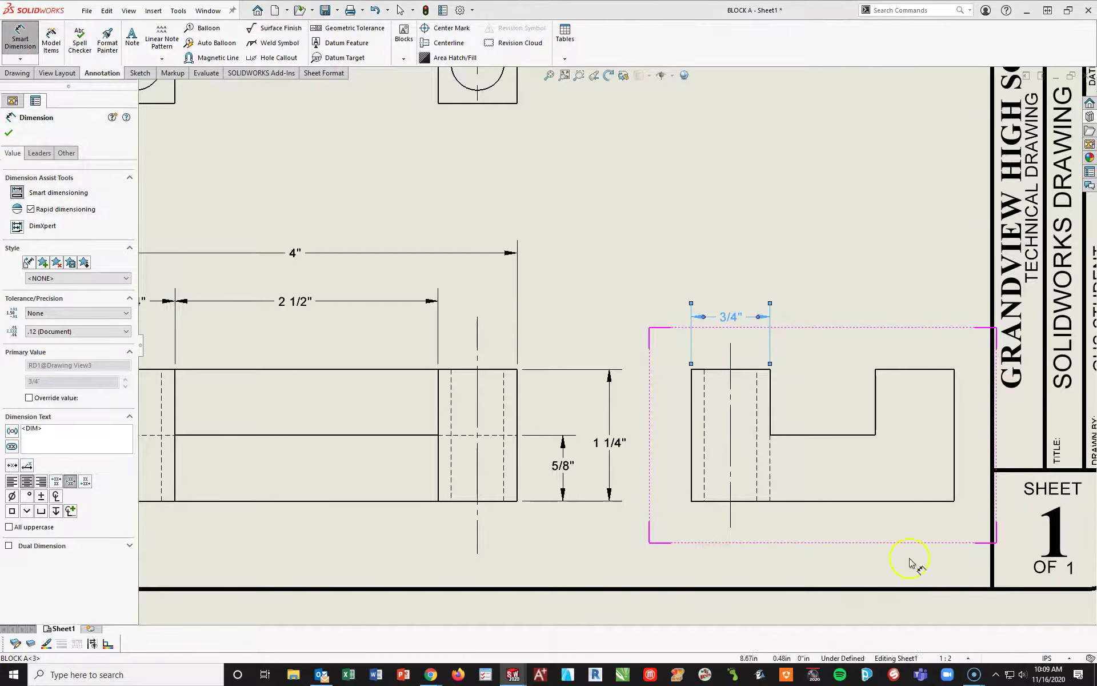
left_click(837, 439)
left_click(826, 316)
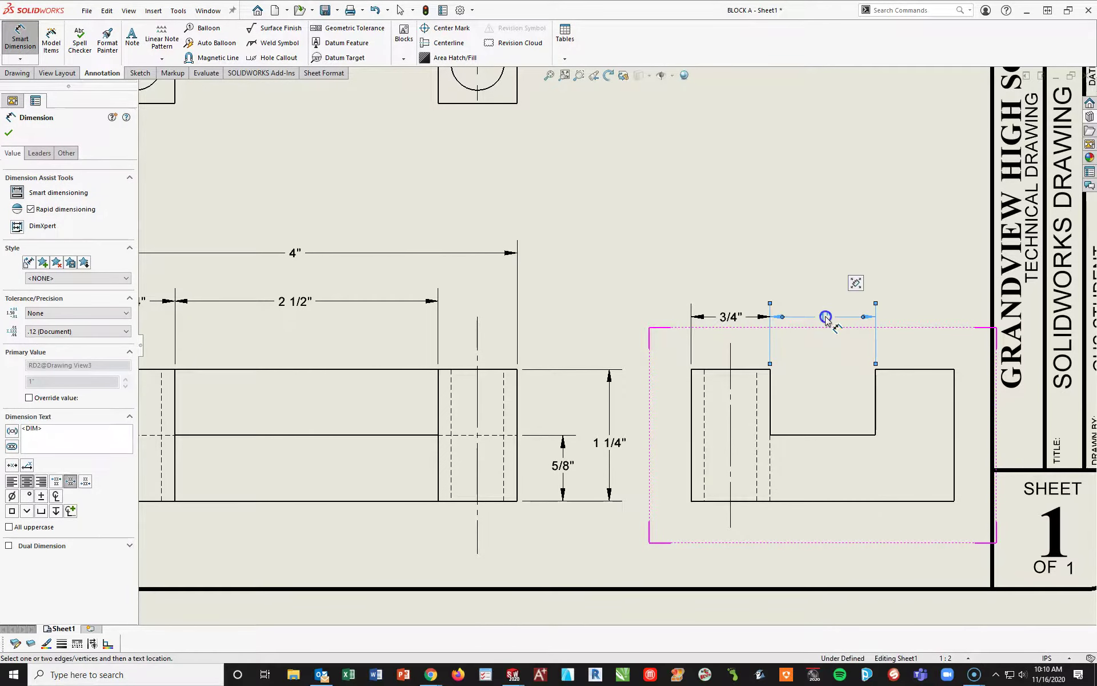
left_click(692, 424)
left_click(954, 430)
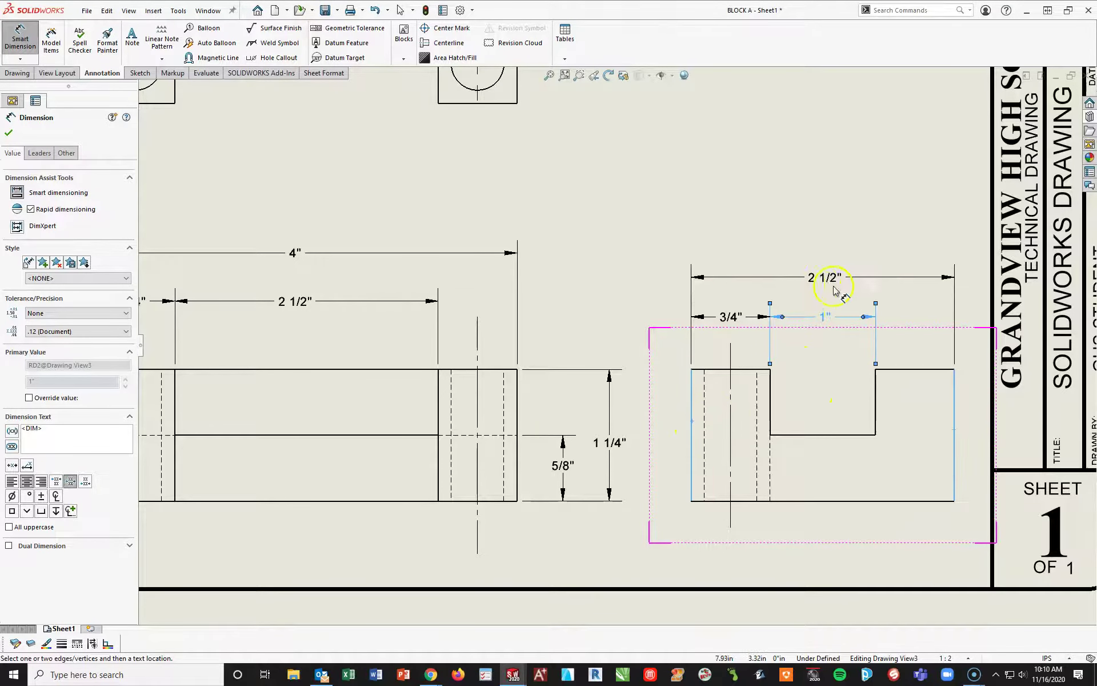
left_click(826, 268)
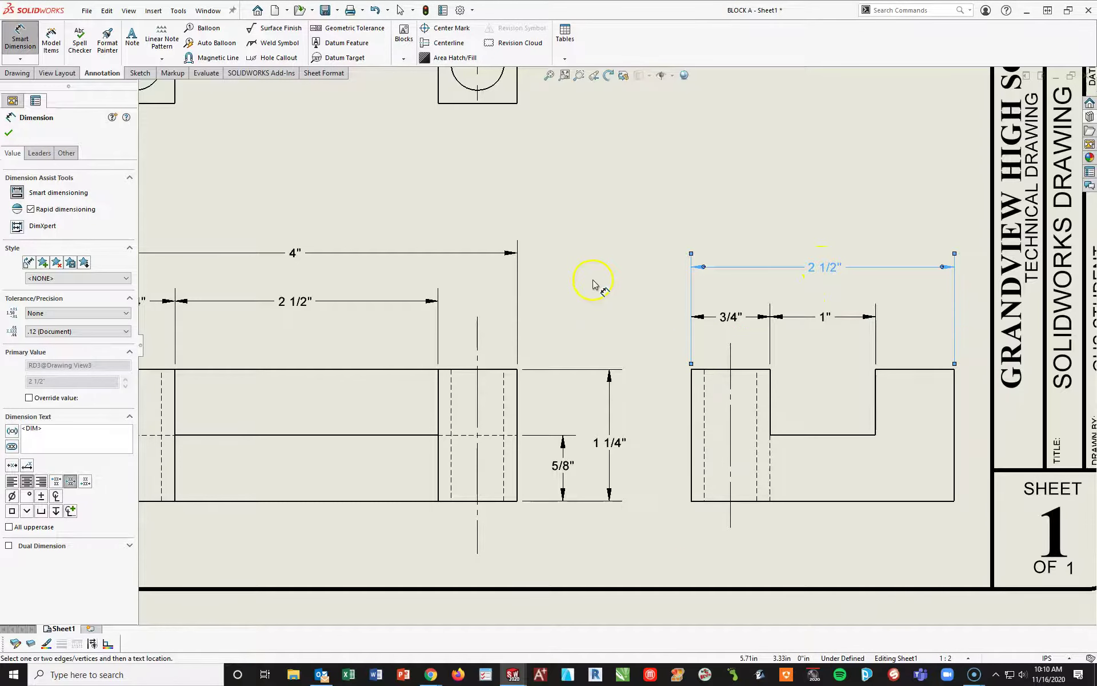
Add a Ø1/2" diameter dimension to the right hole in the top view.
scroll(544, 210, "up", 2)
mouse_move(543, 211)
middle_mouse_down()
mouse_move(543, 363)
mouse_move(514, 423)
middle_mouse_up()
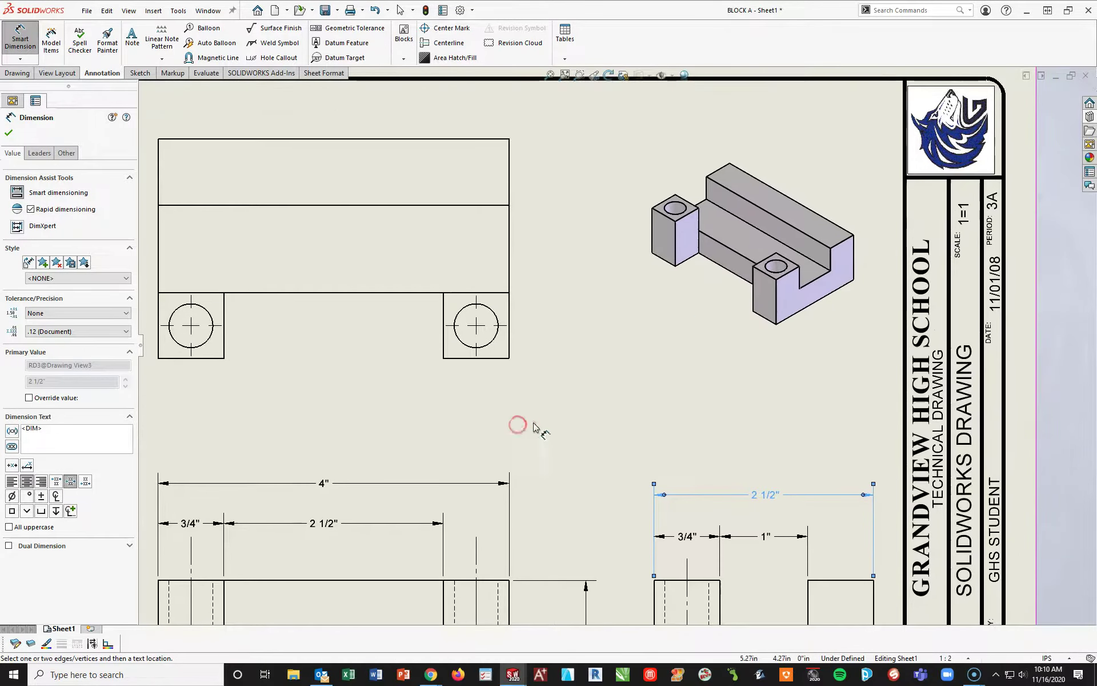
left_click(463, 336)
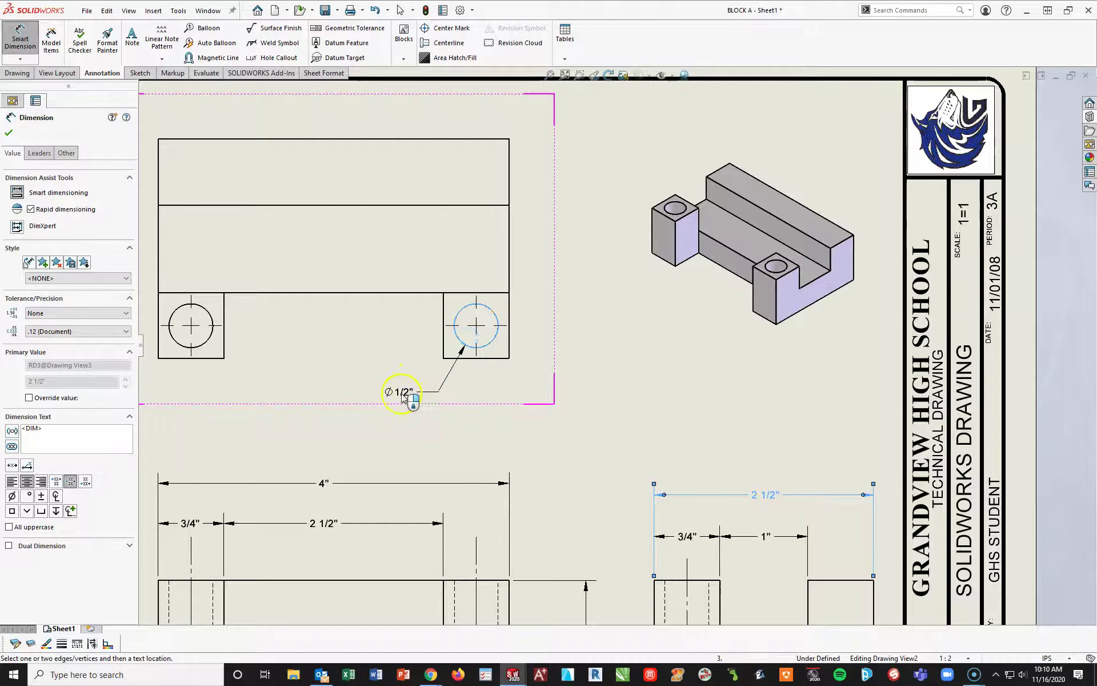
left_click(399, 395)
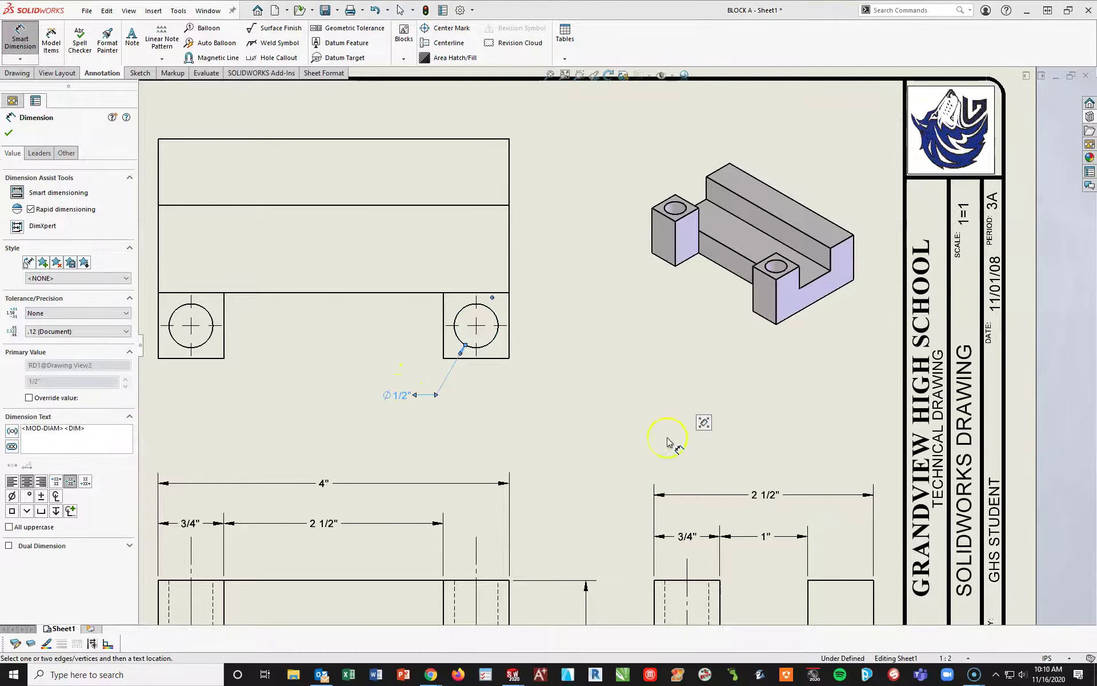
Locate the right hole with 3/8" dimensions from the bottom and right edges.
left_click(490, 348)
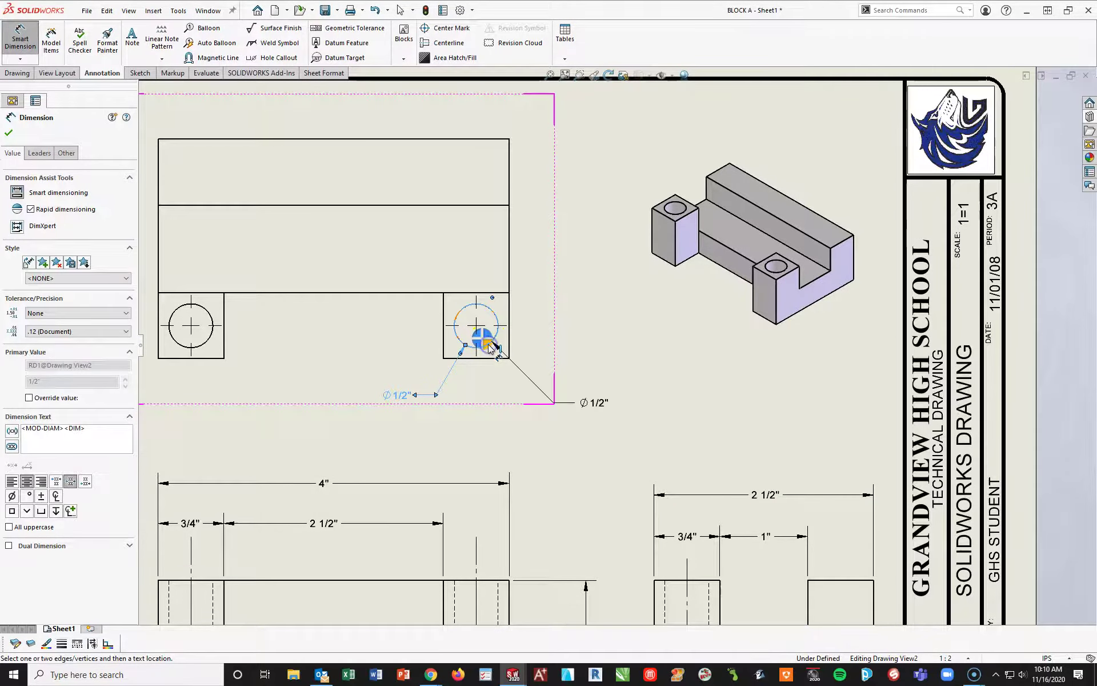
left_click(473, 358)
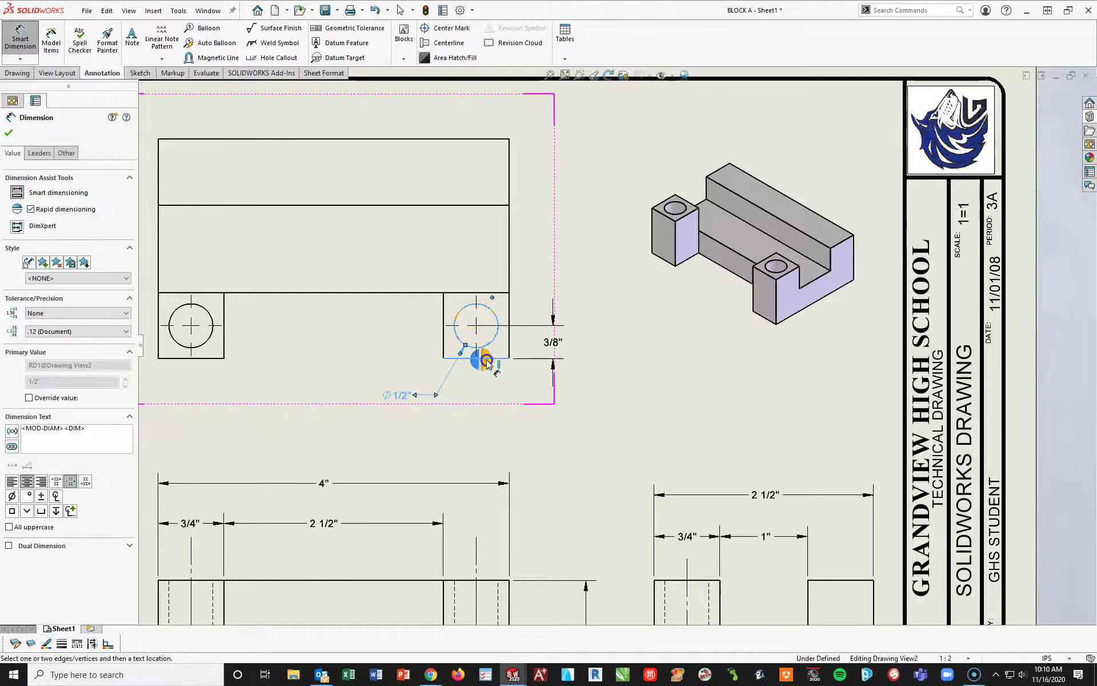
left_click(555, 343)
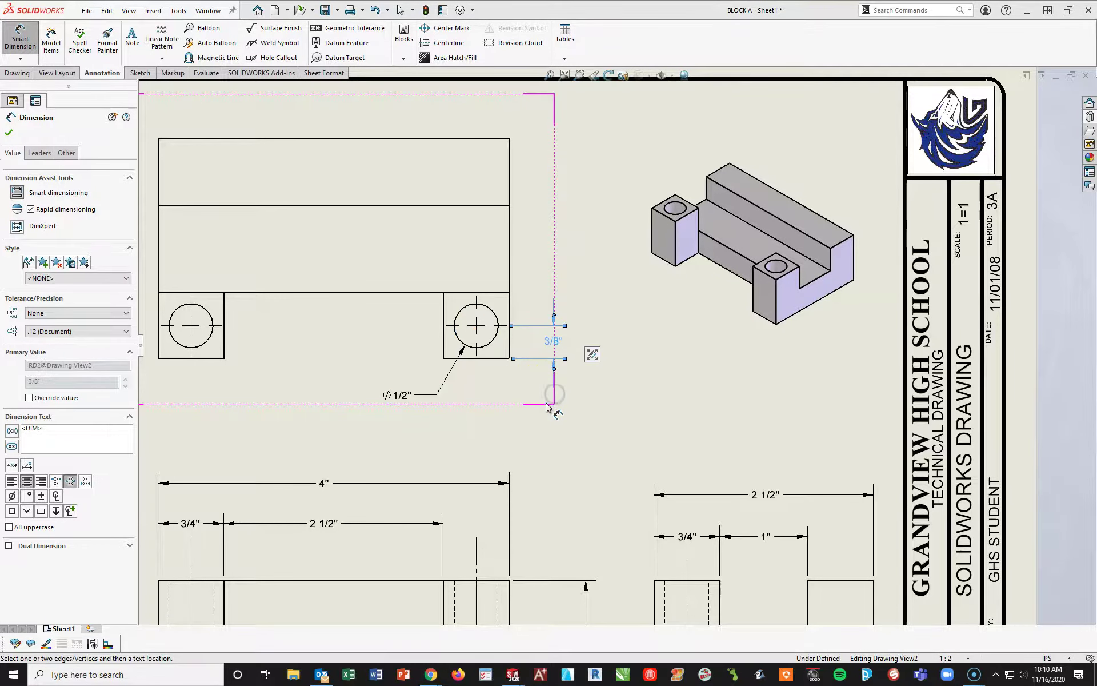
left_click(490, 346)
left_click(509, 339)
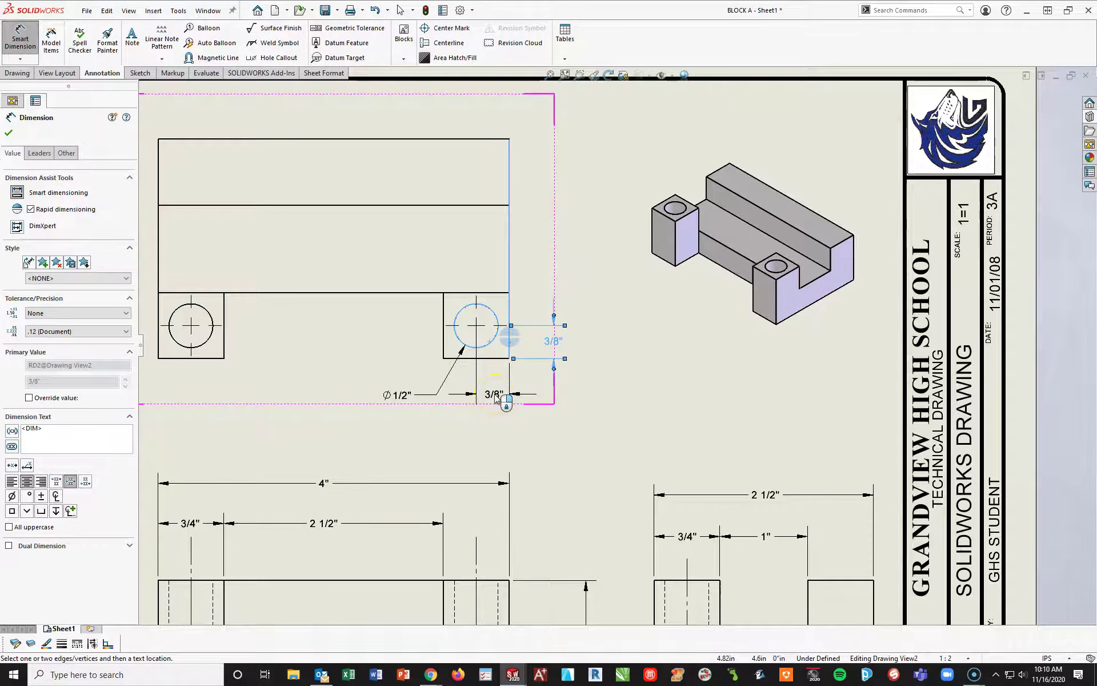
key("Escape")
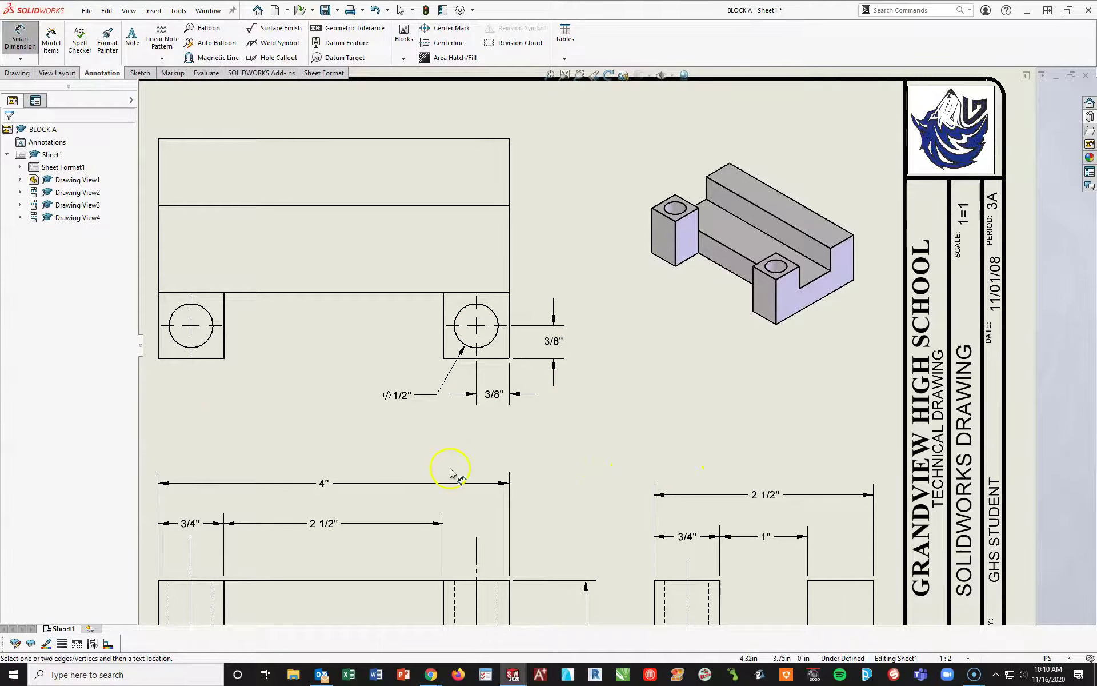
Change the hole callout to read Ø1/2" TYP and nudge its label left.
left_click(399, 395)
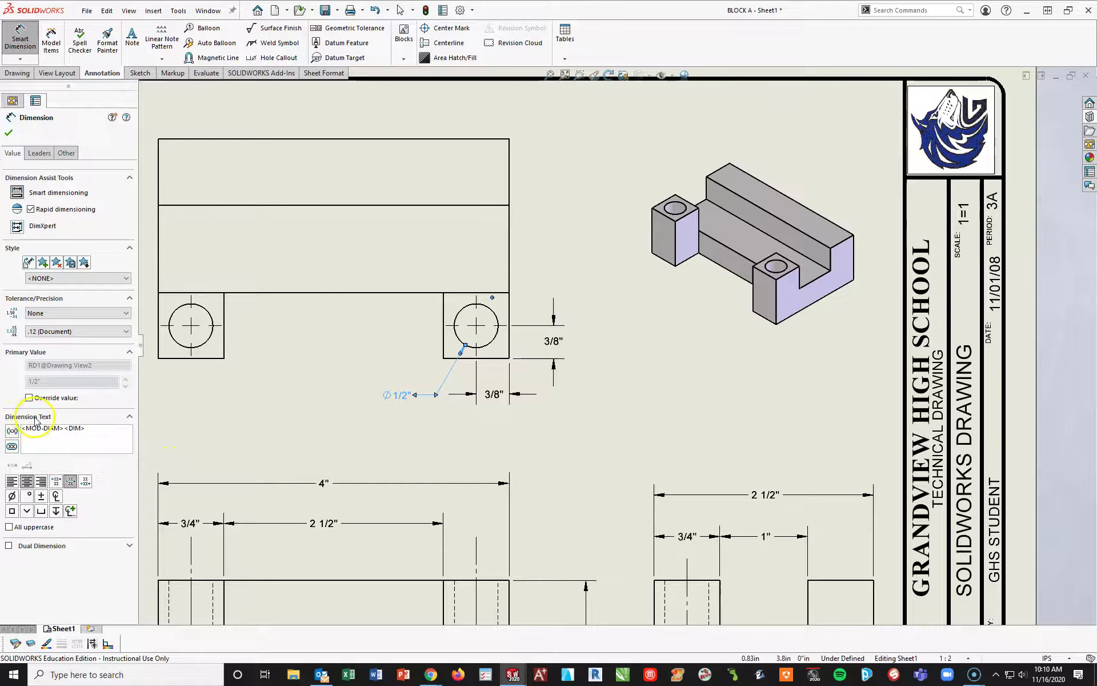
left_click(110, 429)
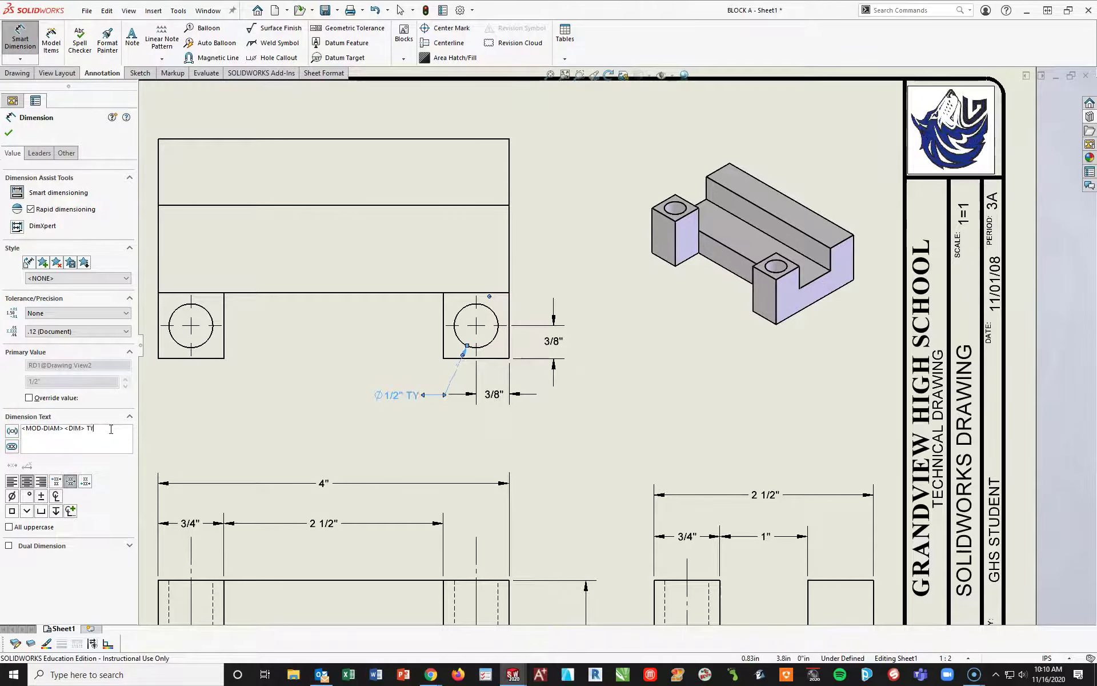
left_click(393, 447)
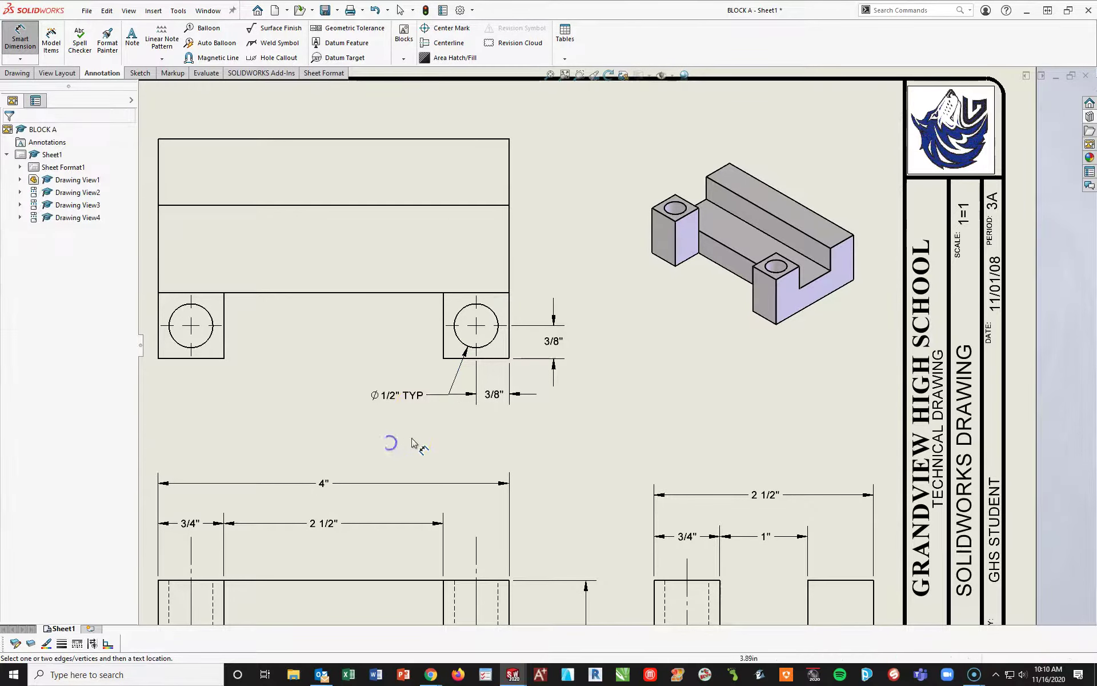
left_click_drag(414, 403, 408, 400)
left_click(485, 443)
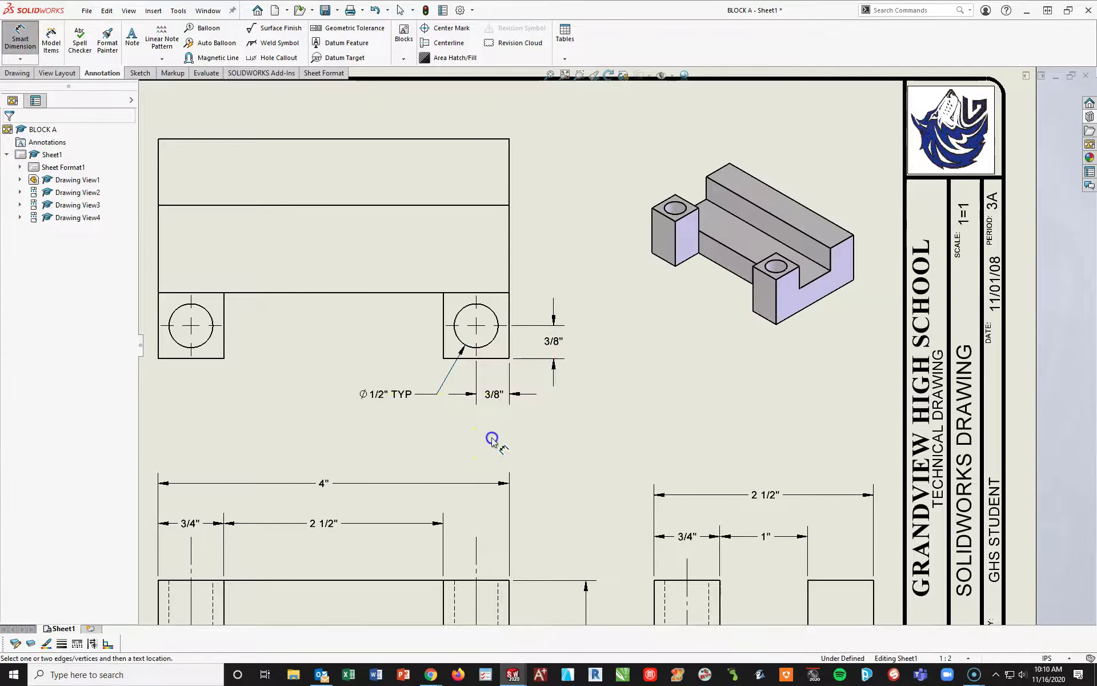
Add TYP to both 3/8" hole-location dimensions and reposition their labels.
left_click_drag(489, 399, 538, 396)
left_click(59, 430)
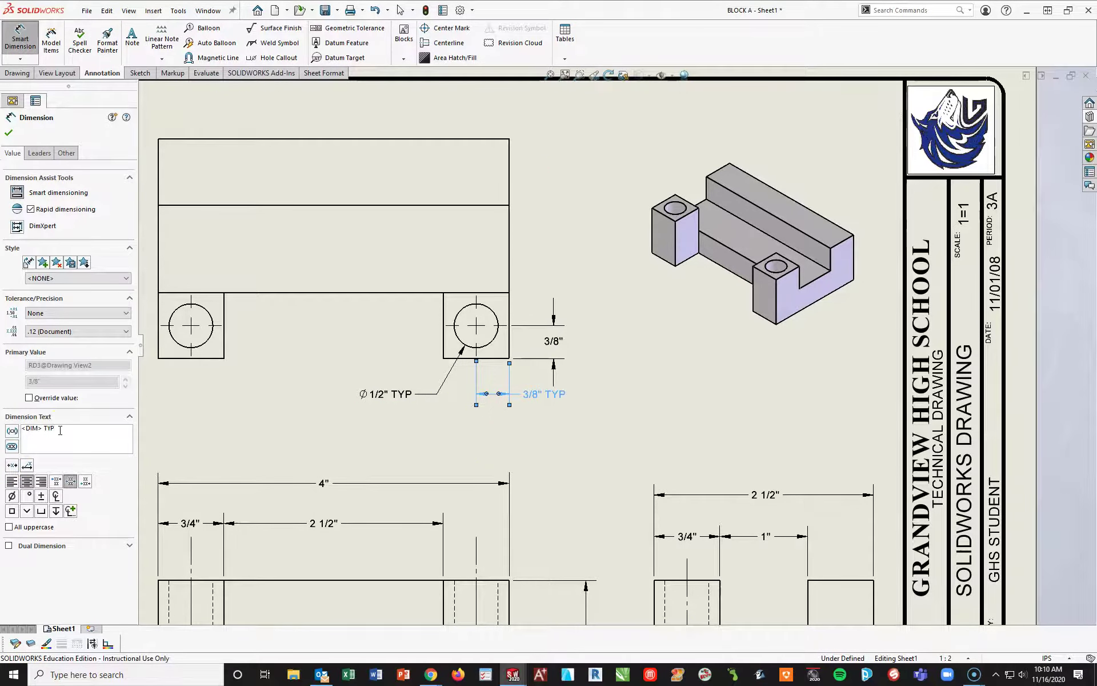
left_click(563, 406)
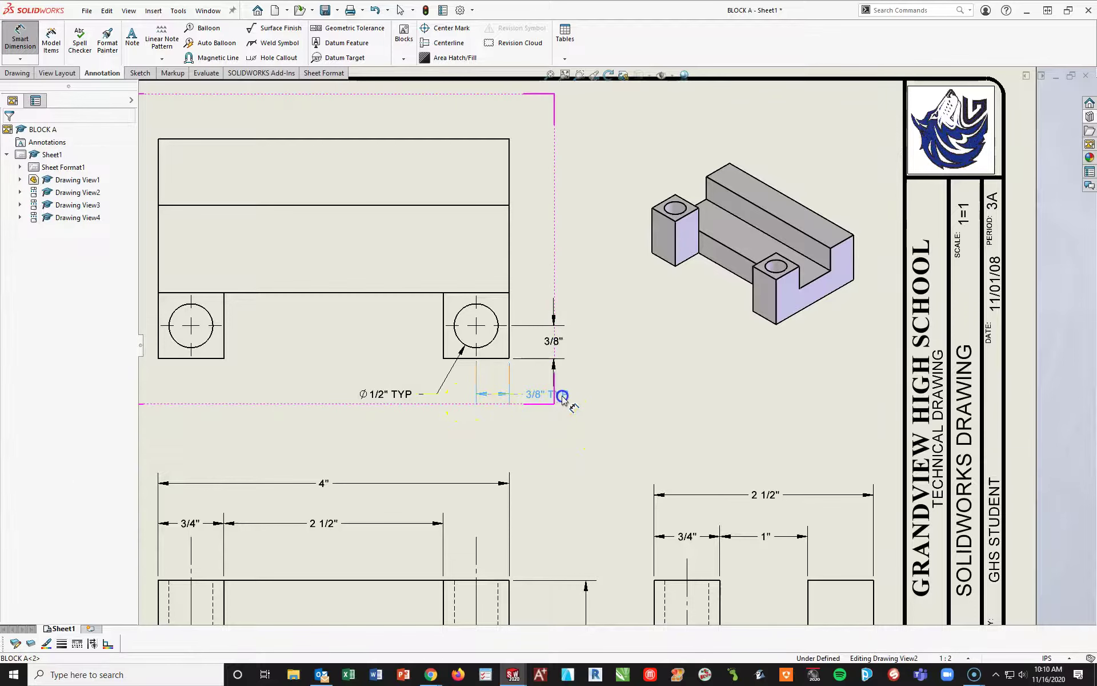
left_click(563, 398)
left_click(553, 340)
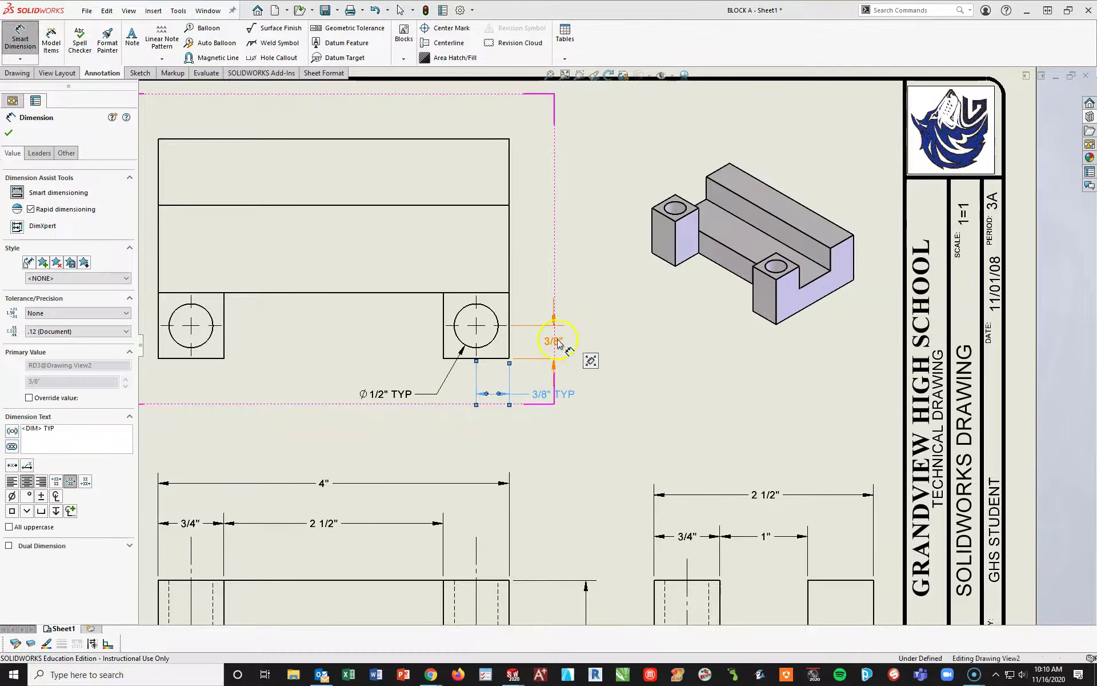
left_click(556, 297)
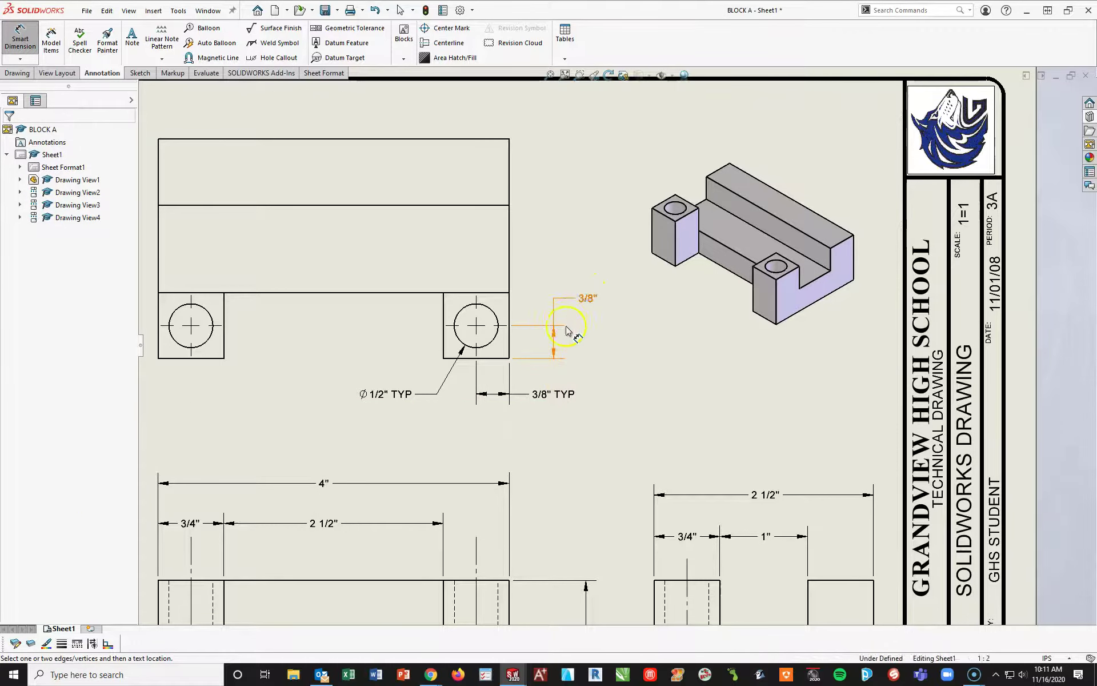
left_click(578, 308)
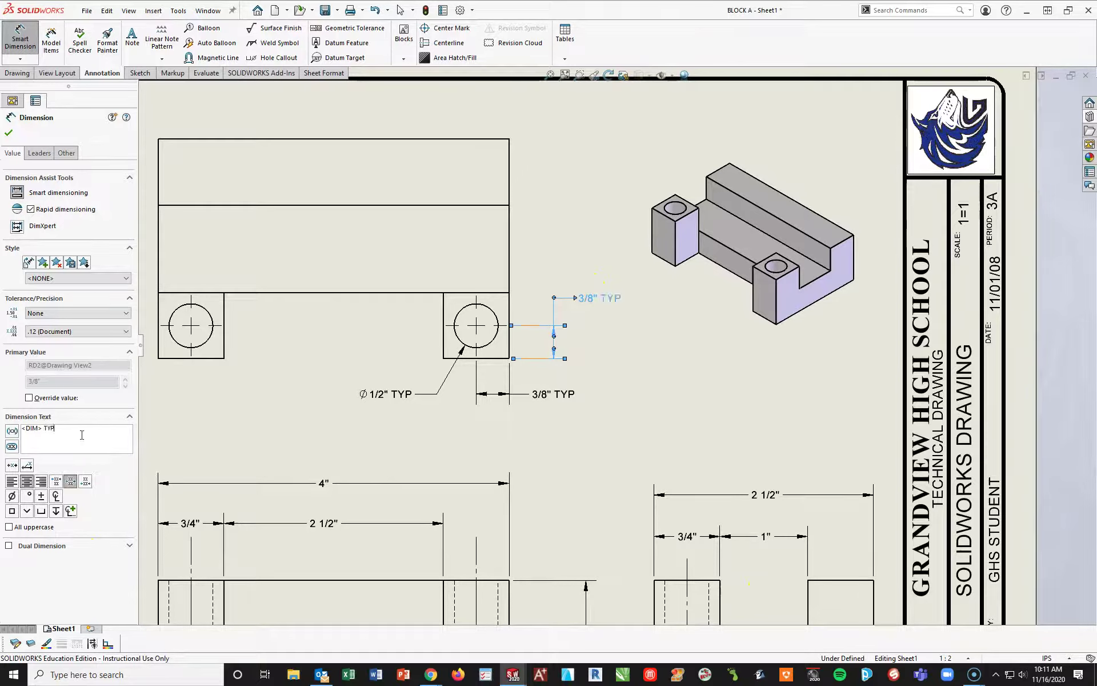
left_click(7, 128)
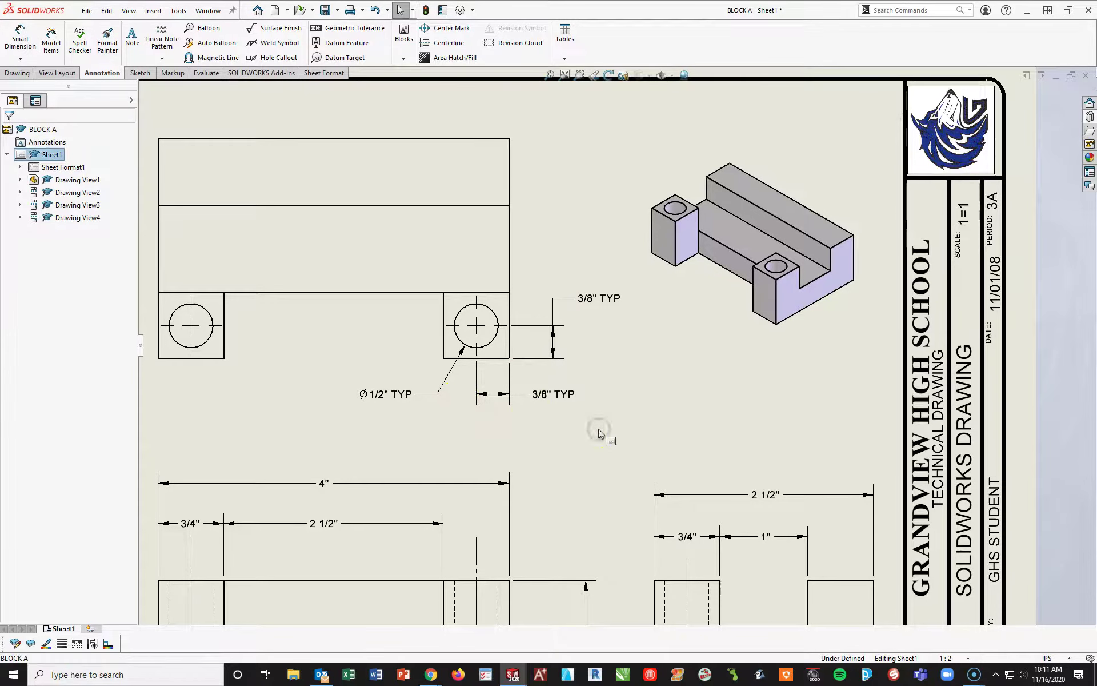
scroll(598, 428, "up", 4)
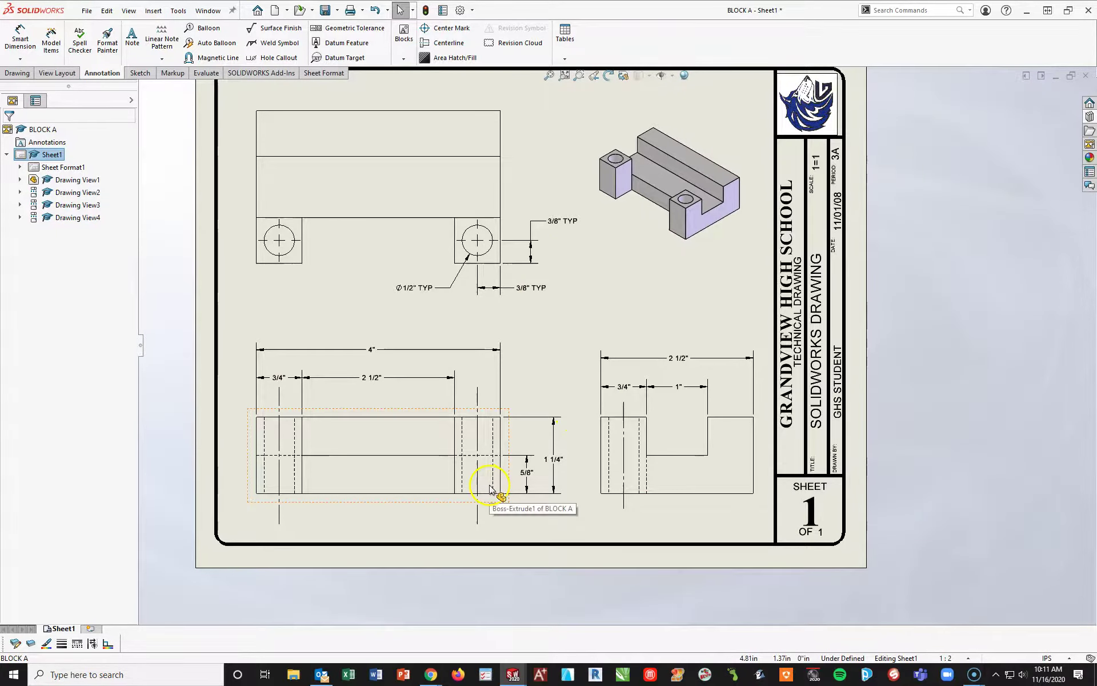
Move the isometric view up and start a size-12 underlined note below it.
scroll(563, 446, "down", 4)
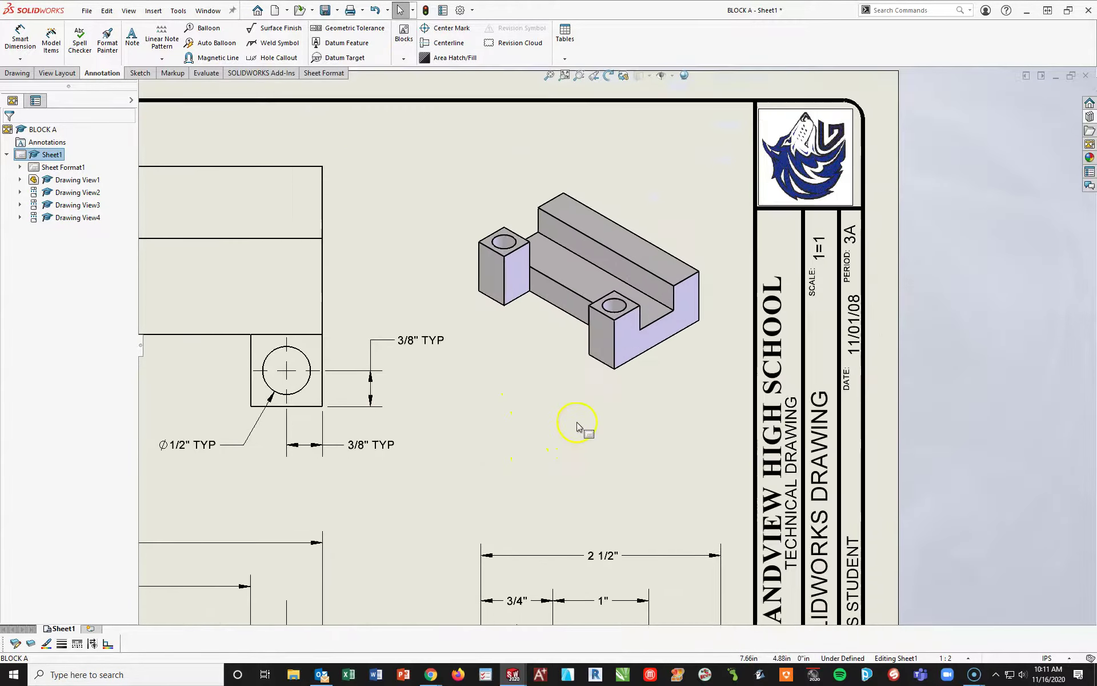
left_click_drag(648, 371, 658, 342)
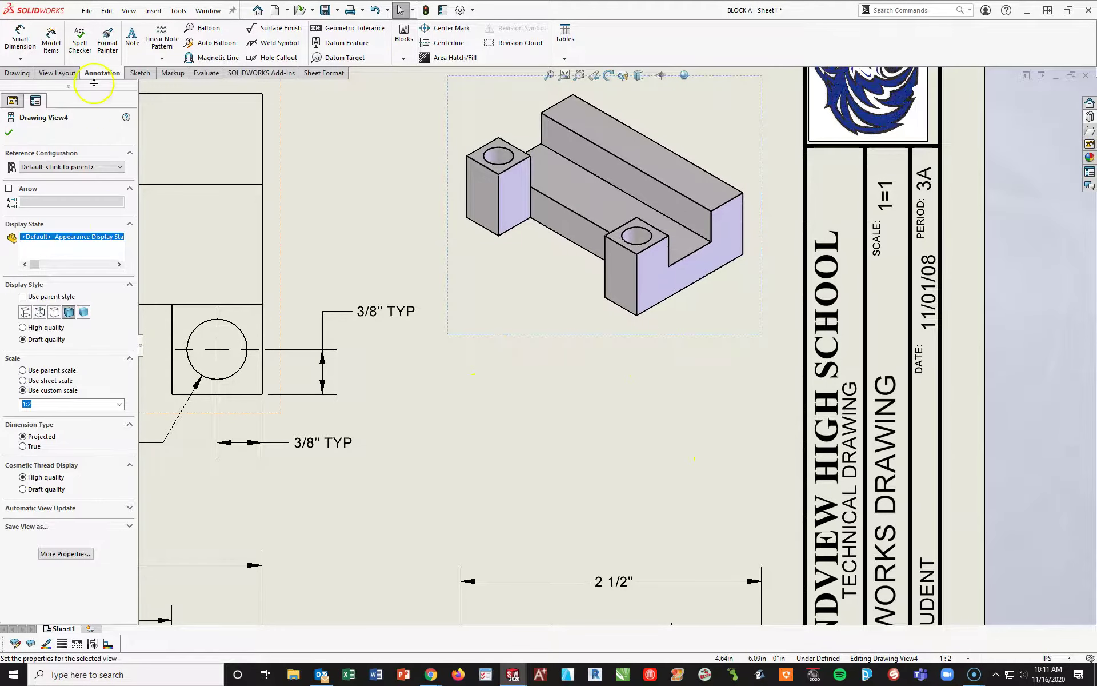
left_click(132, 36)
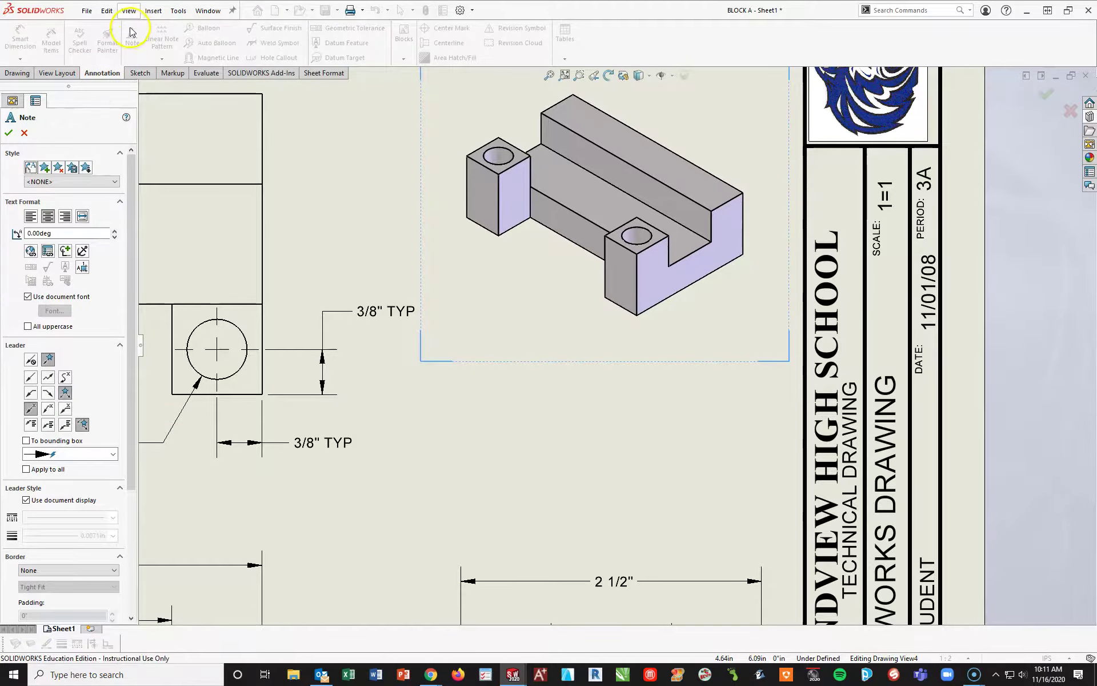
left_click(599, 352)
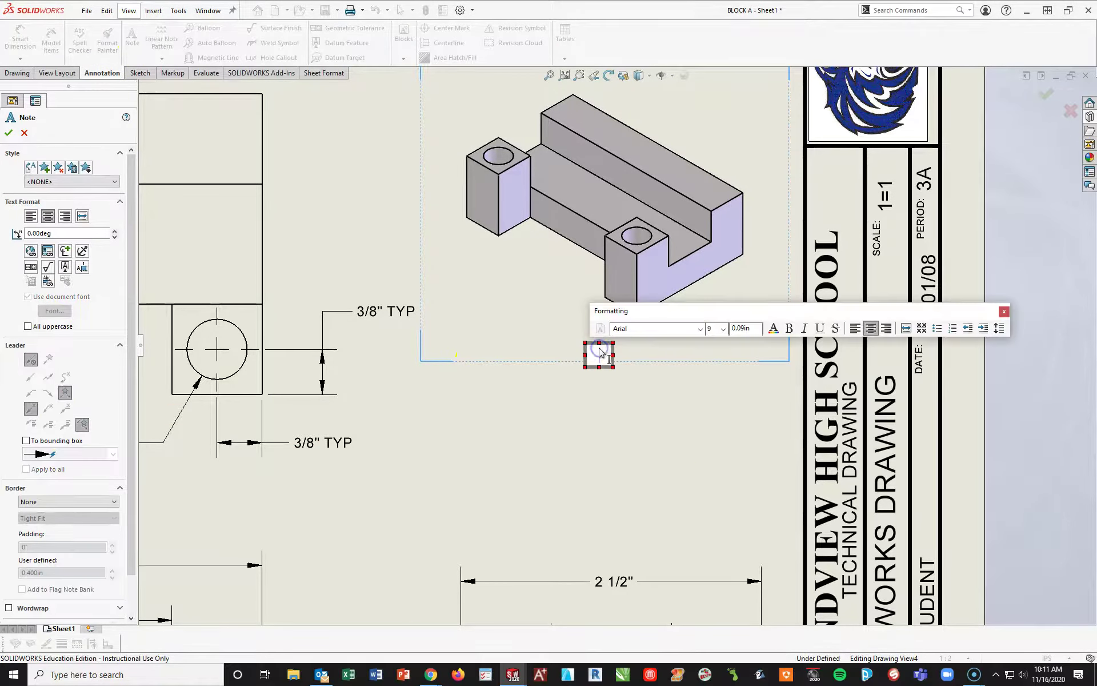
left_click_drag(676, 309, 475, 262)
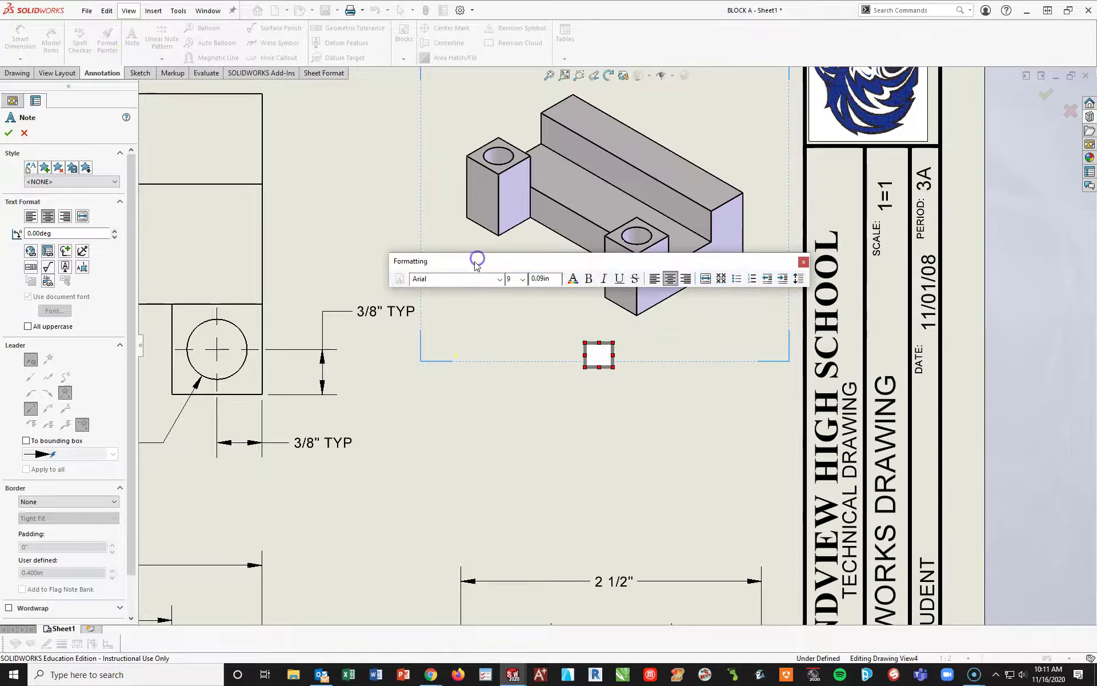
left_click(523, 279)
left_click(518, 320)
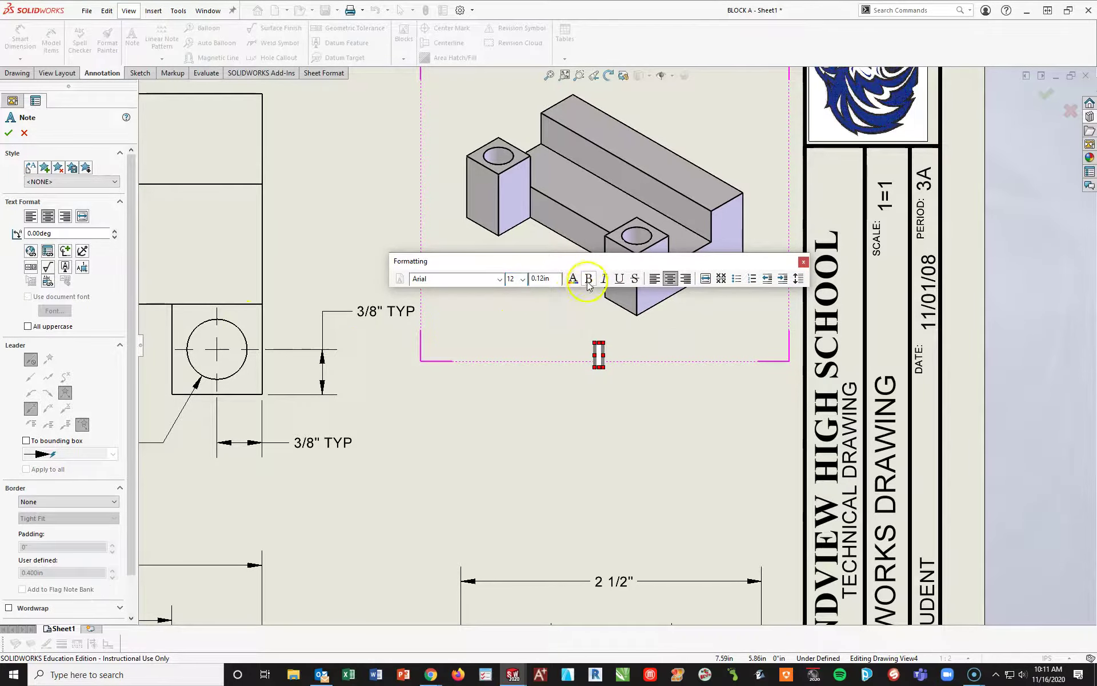
left_click(619, 278)
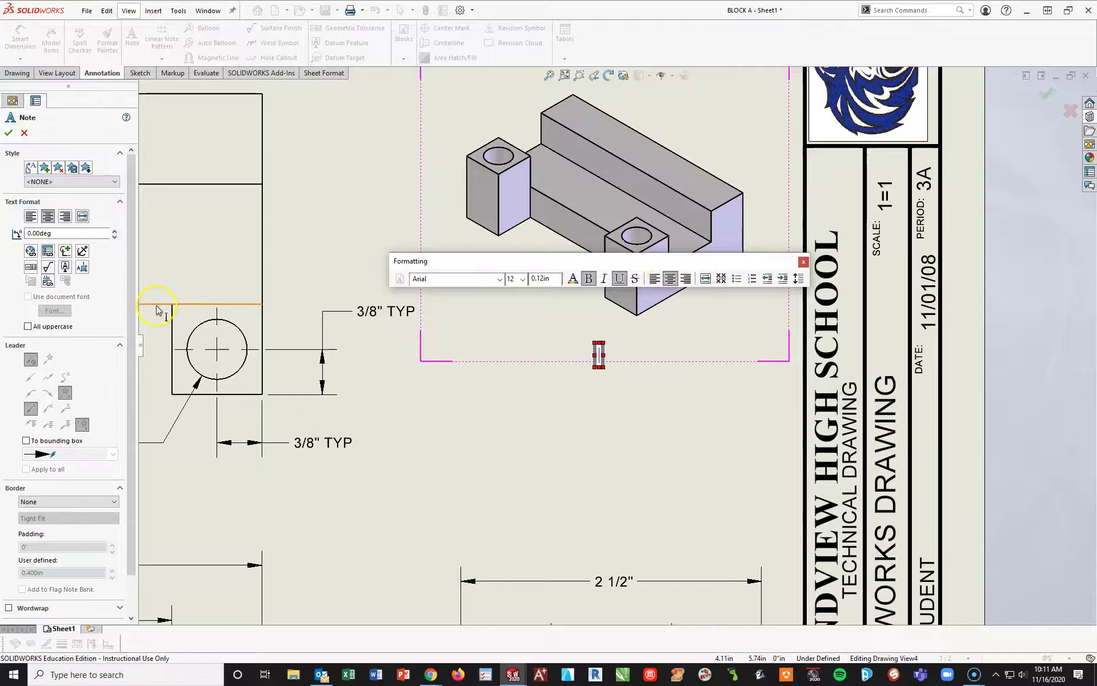
Type BLOCK A as the title, then plain lines SCALE IS 1=2 and MATERIAL IS AISI 1020 STEEL.
type("BLOCK A")
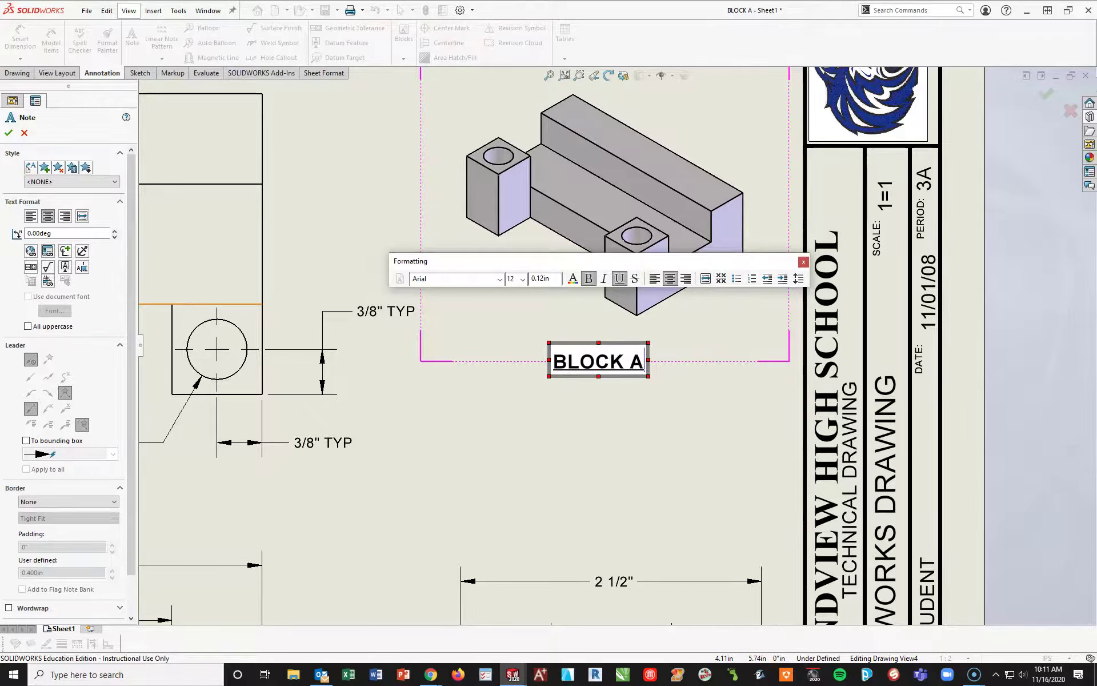
key("Return")
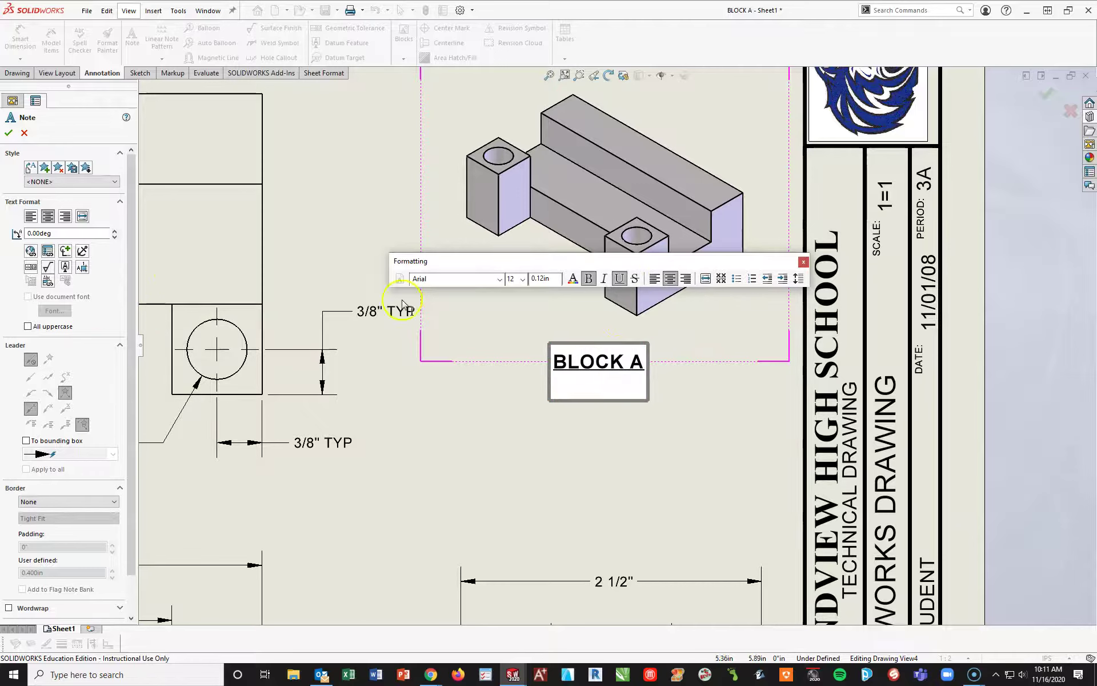
left_click(589, 278)
left_click(620, 278)
type("SCALE IS")
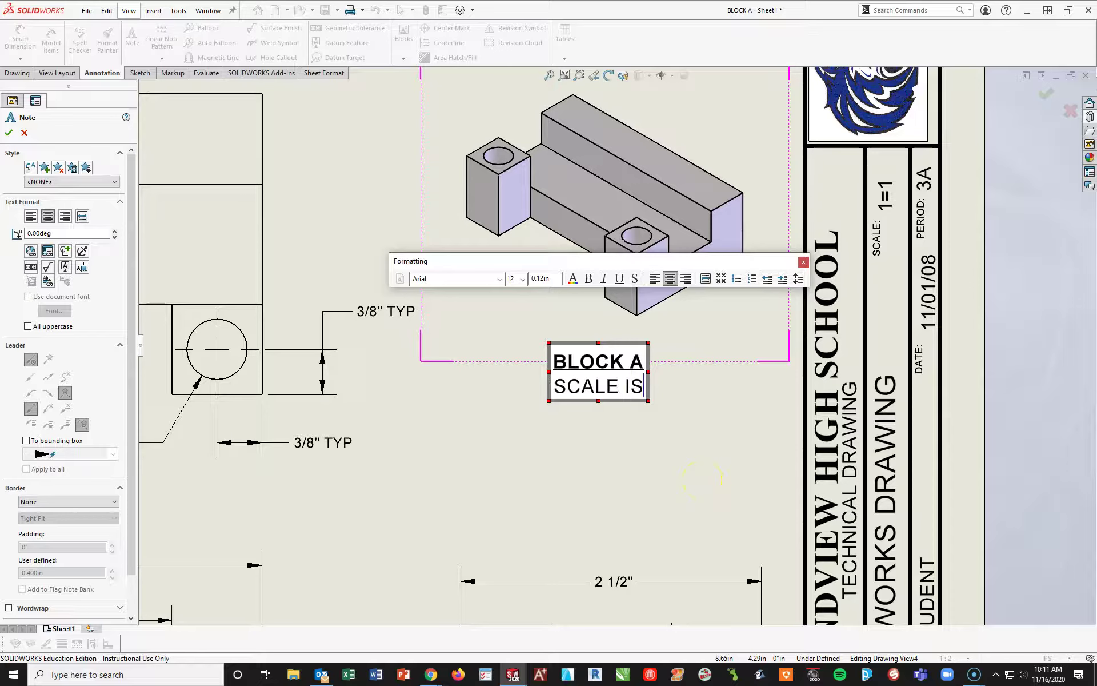
type(" 1")
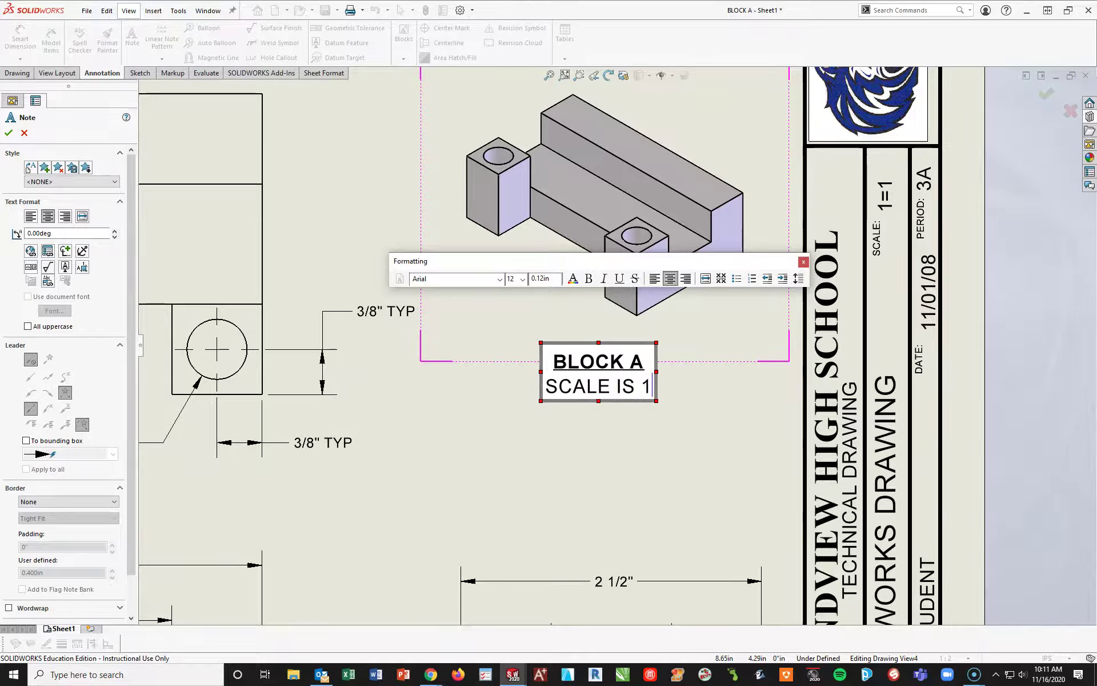
type("=2")
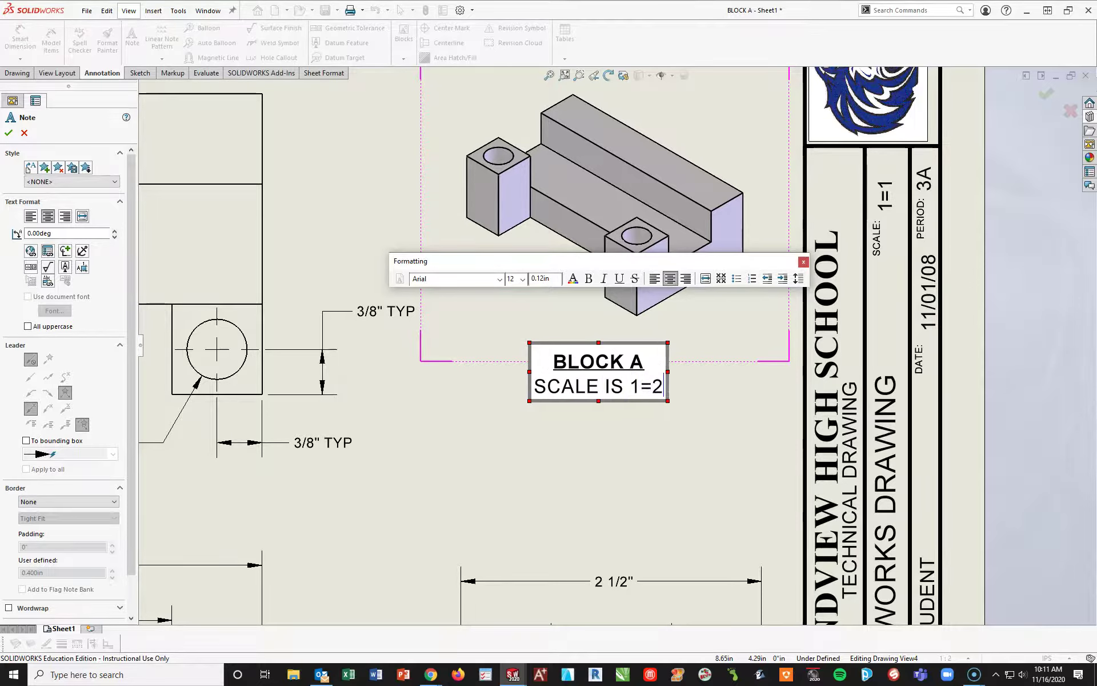
key("Return")
type("MATERIA")
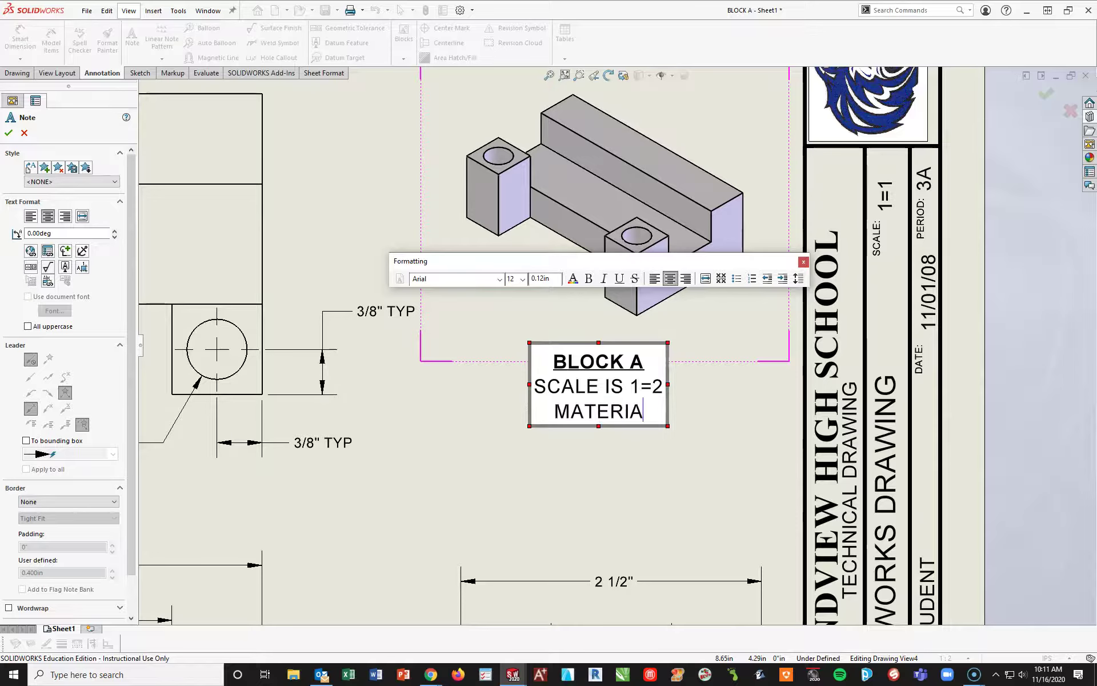
type("L IS A")
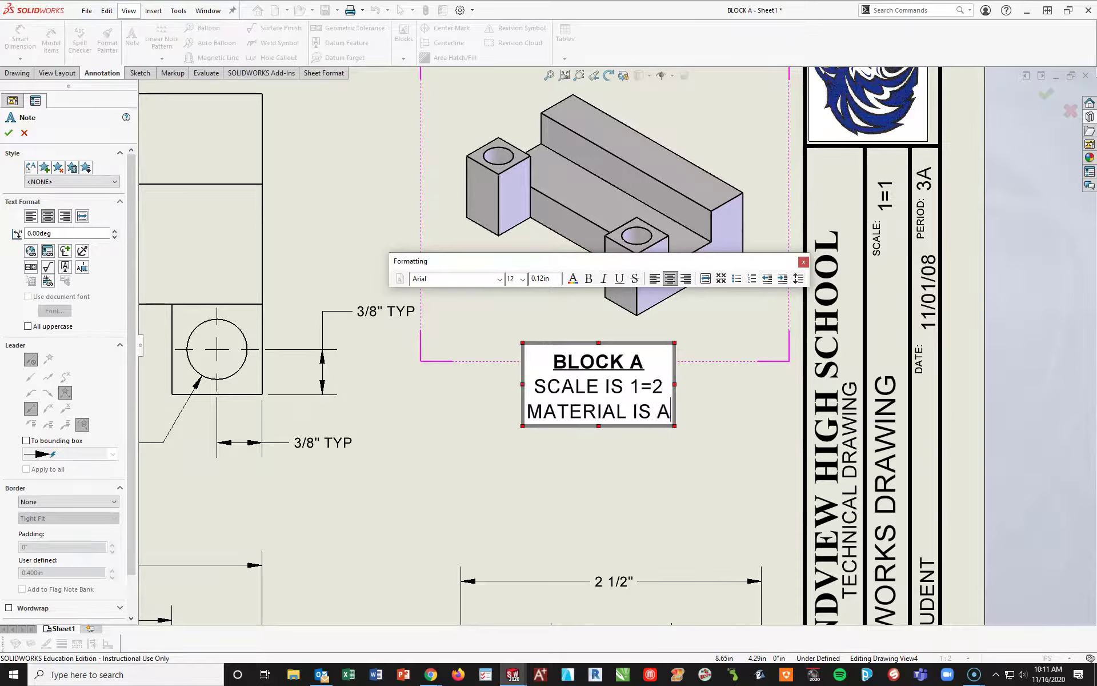
type("ISI 1")
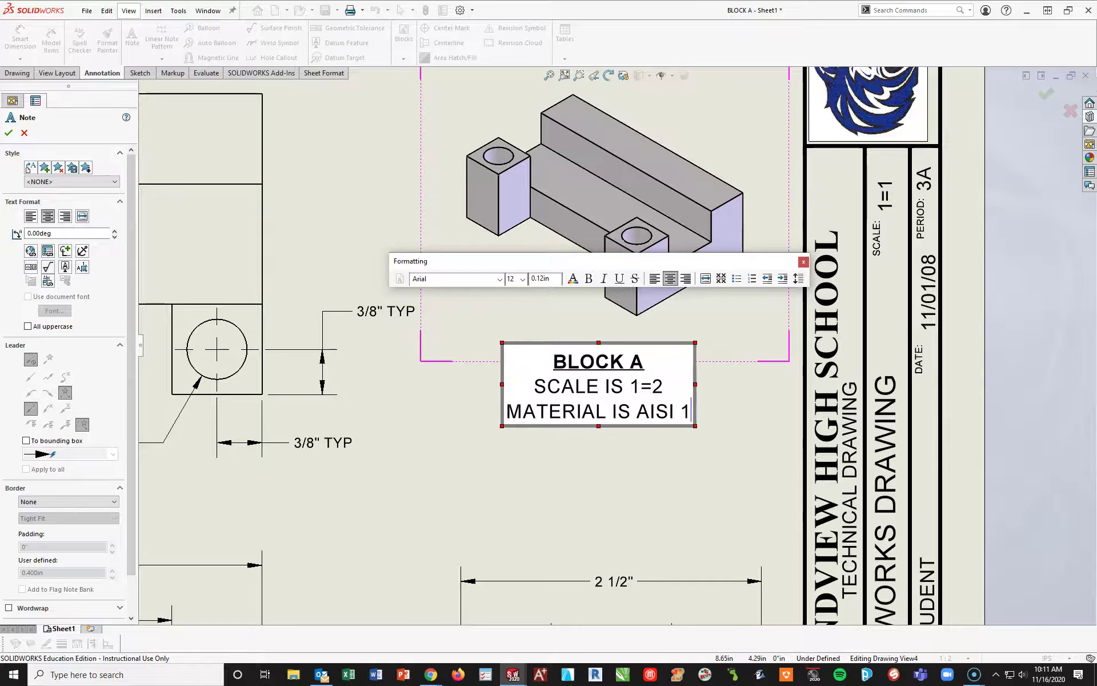
type("020 STEEL")
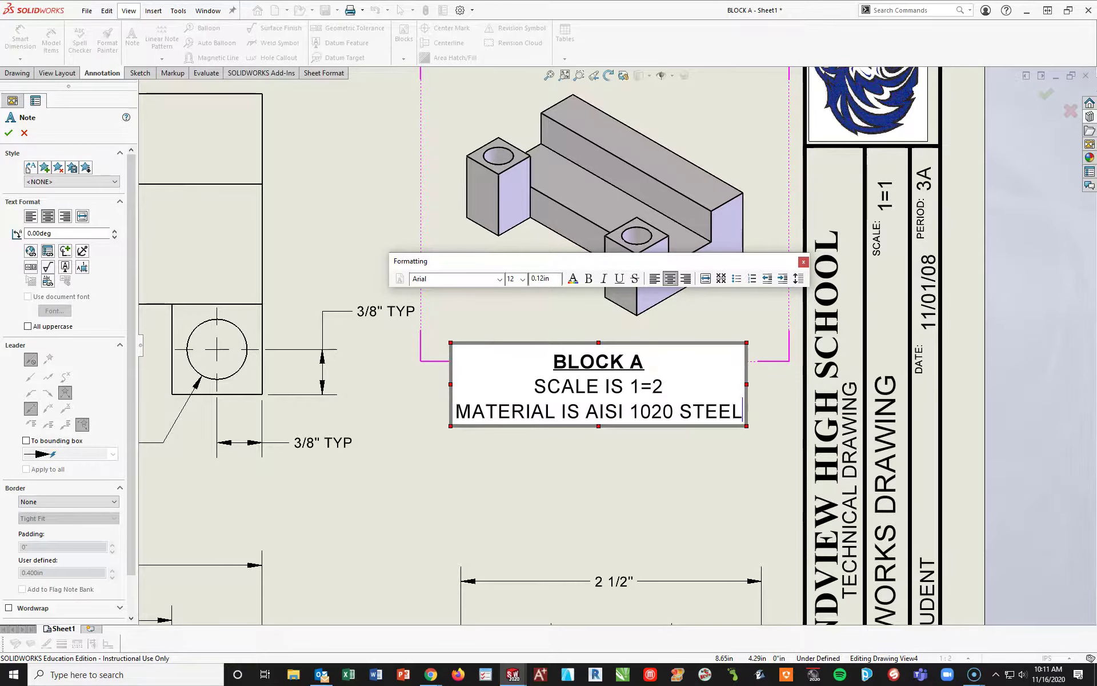
left_click(584, 452)
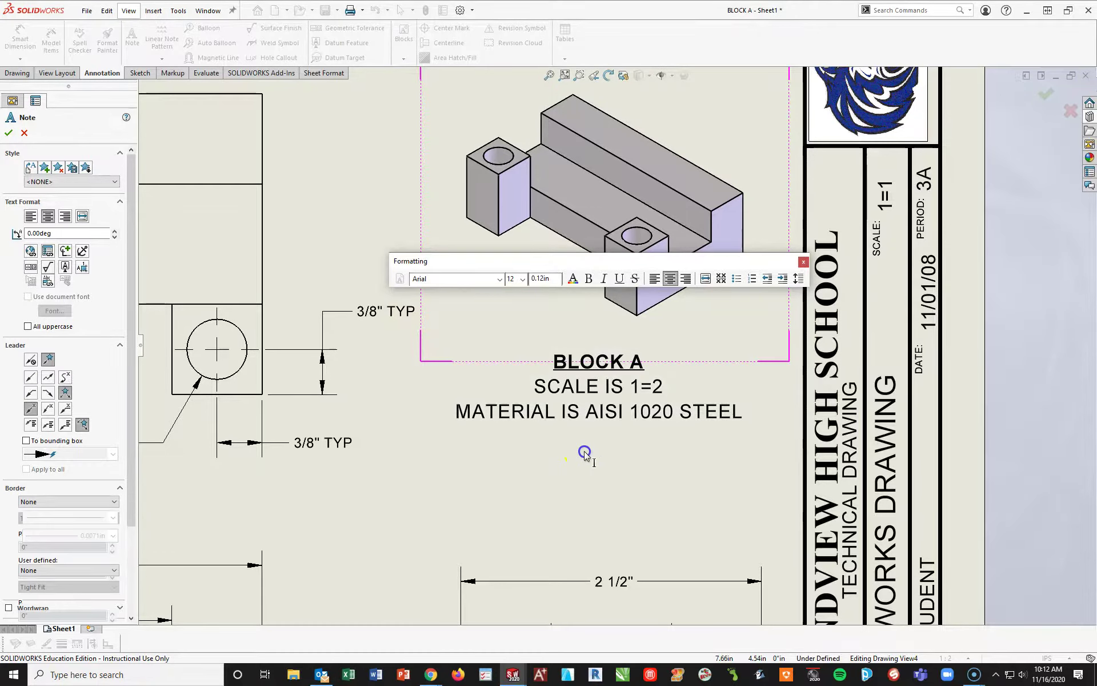
Close the three-line BLOCK A note and deselect it.
key("Escape")
scroll(623, 472, "up", 3)
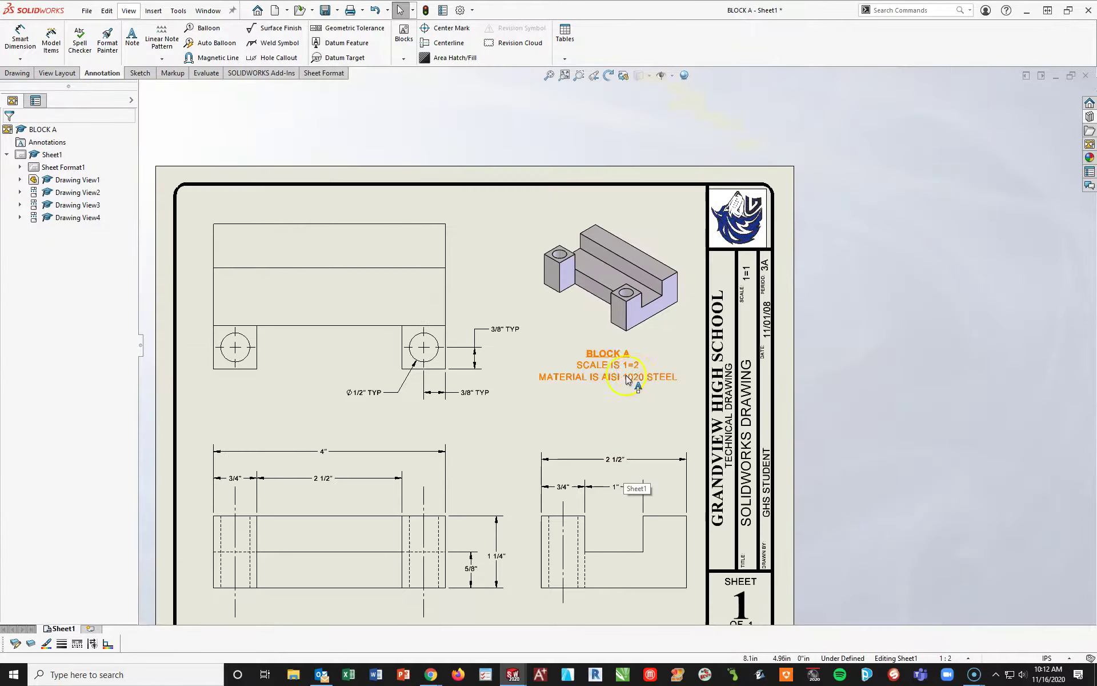
left_click(633, 366)
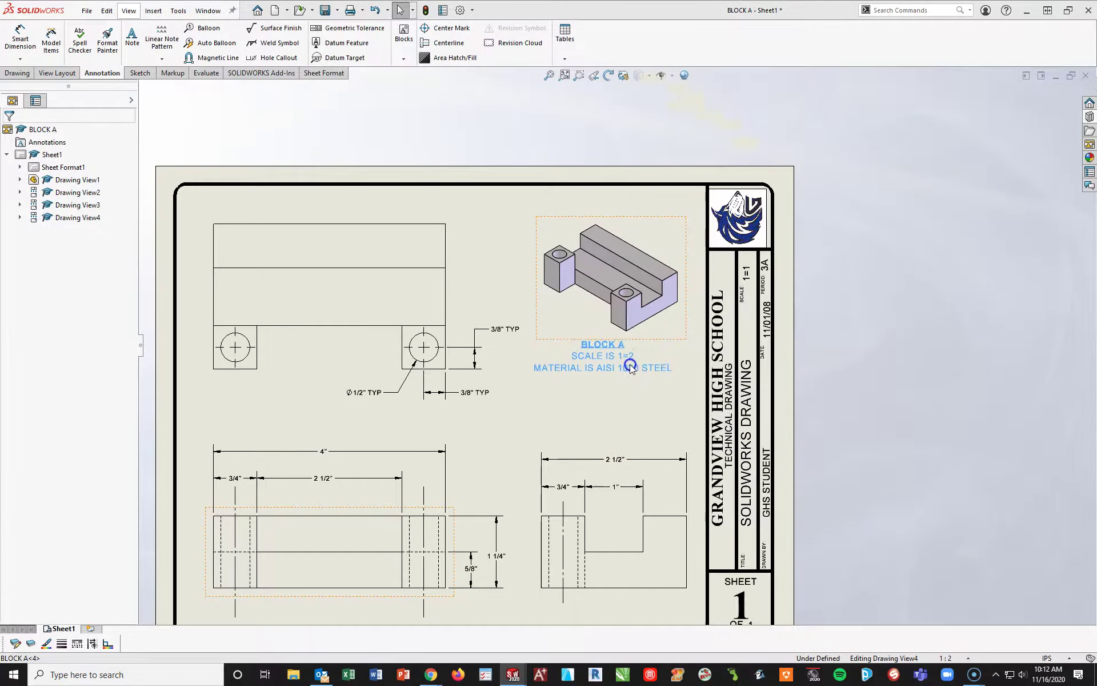
left_click(717, 517)
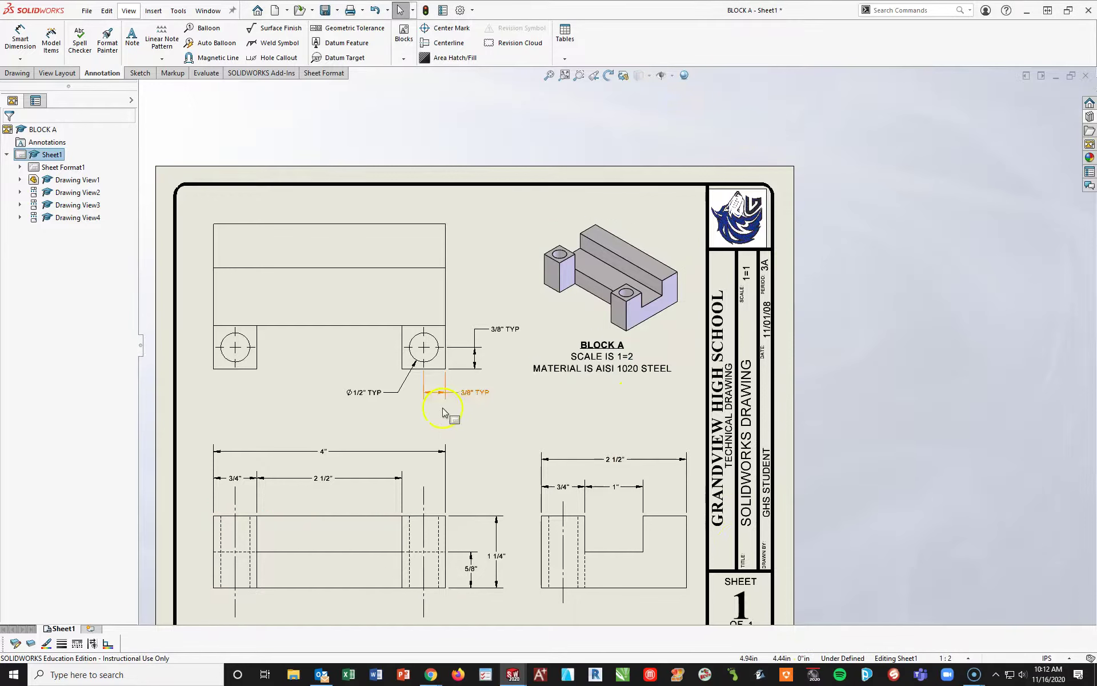
Nudge the top view slightly upward on the sheet.
mouse_move(480, 340)
middle_mouse_down()
mouse_move(465, 276)
mouse_move(558, 311)
mouse_move(549, 229)
middle_mouse_up()
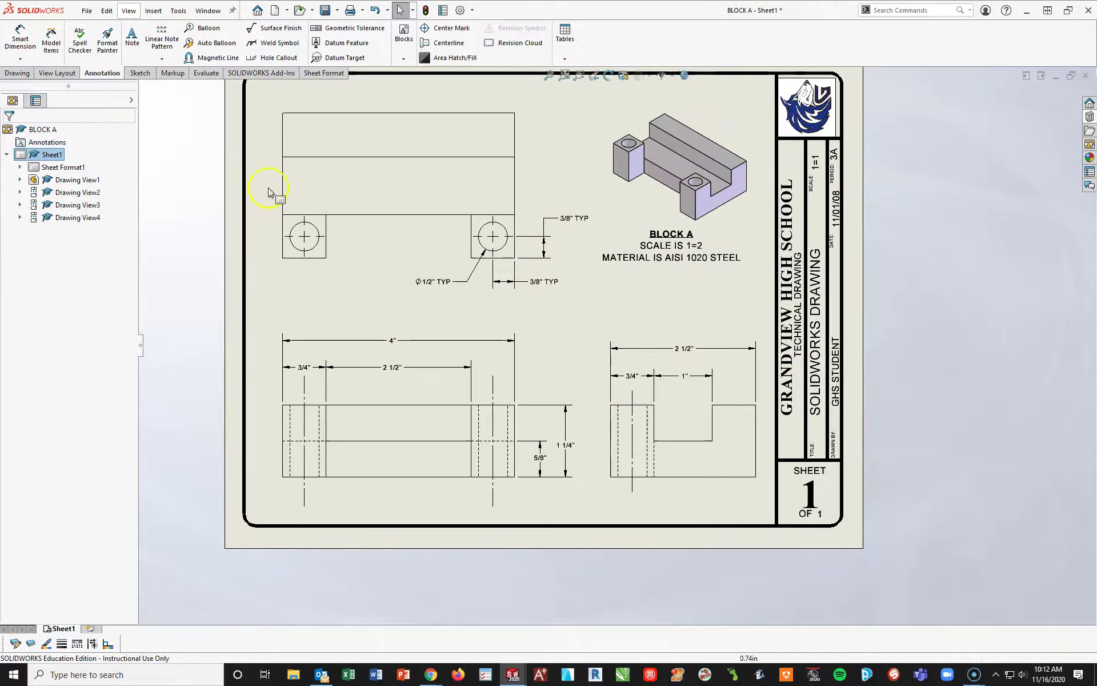
mouse_move(367, 162)
middle_mouse_down()
mouse_move(358, 379)
mouse_move(372, 166)
middle_mouse_up()
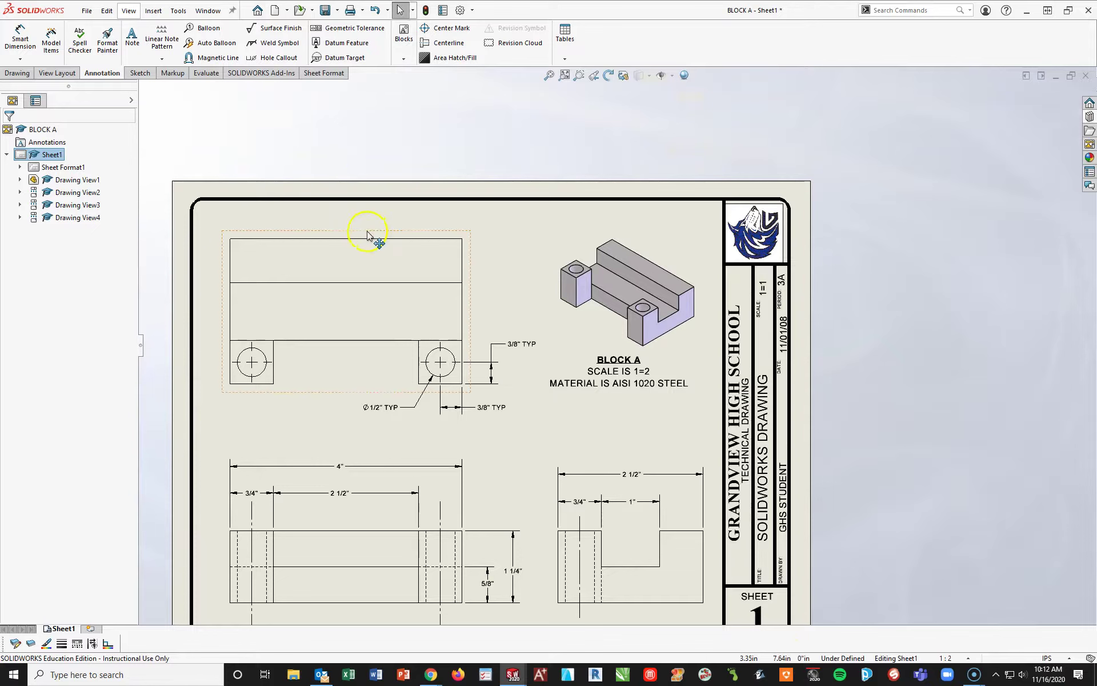
left_click_drag(367, 232, 368, 223)
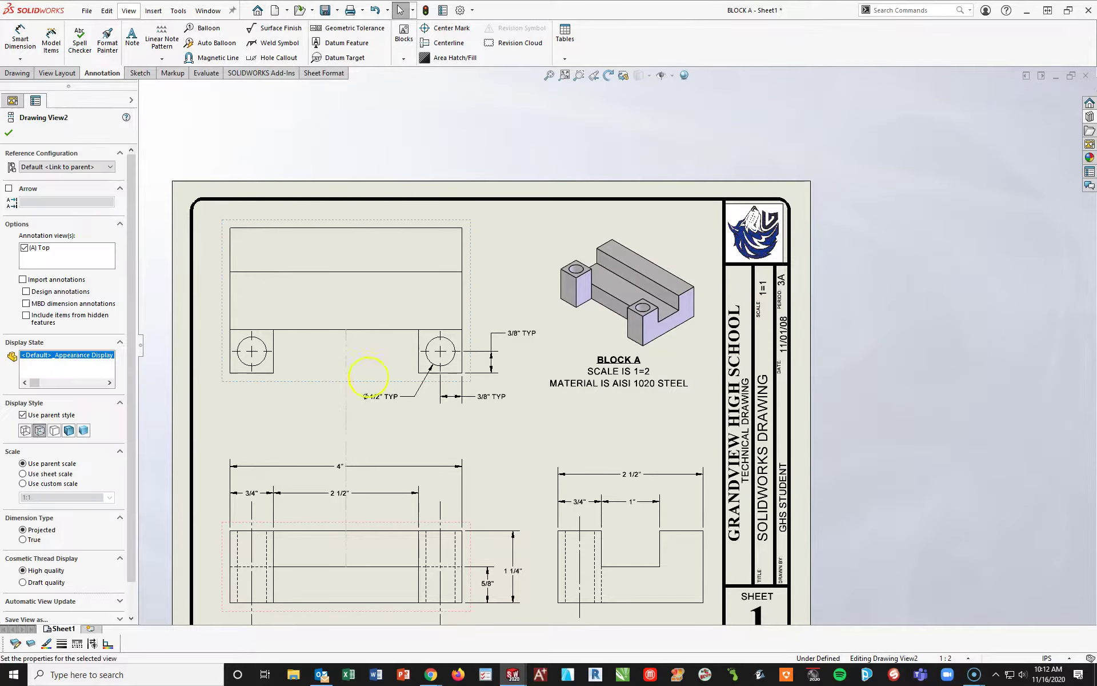
mouse_move(355, 448)
middle_mouse_down()
mouse_move(289, 377)
mouse_move(290, 364)
middle_mouse_up()
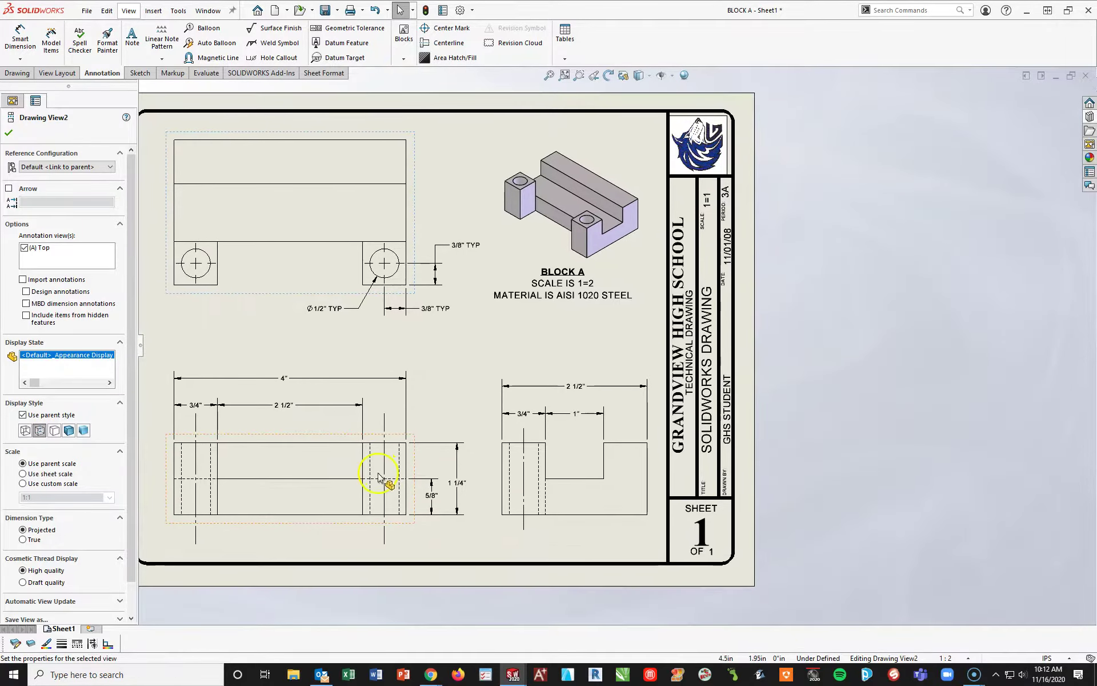
middle_click_drag(456, 306, 529, 345)
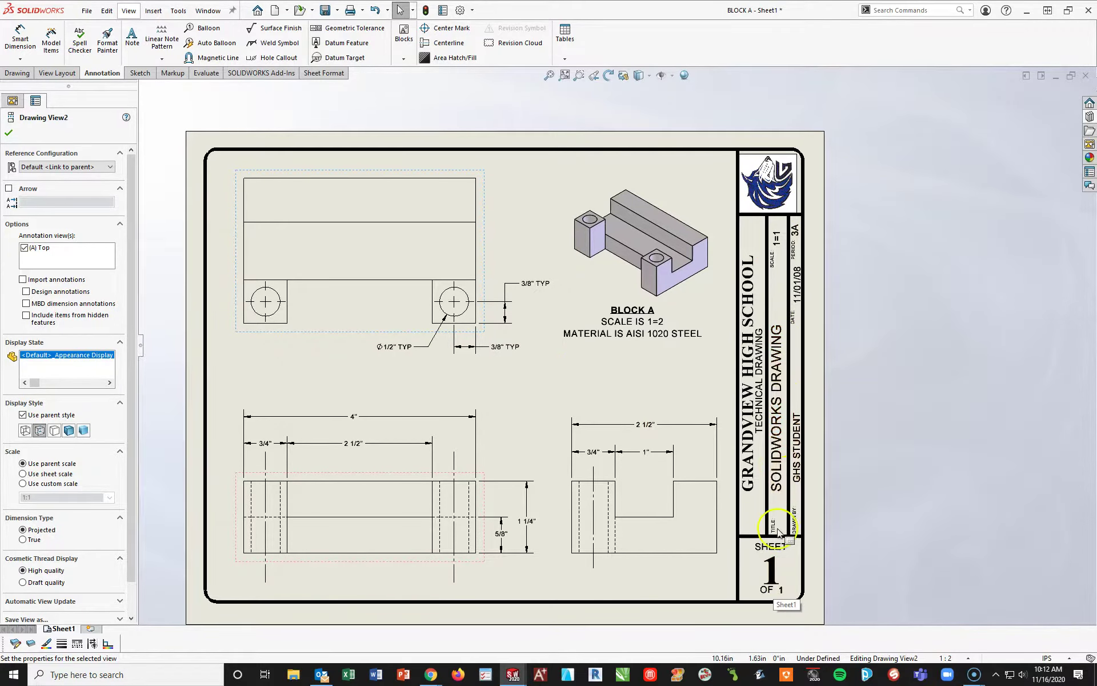
Replace the title block's SOLIDWORKS DRAWING title with BLOCK A and lower it in its field.
scroll(794, 473, "down", 5)
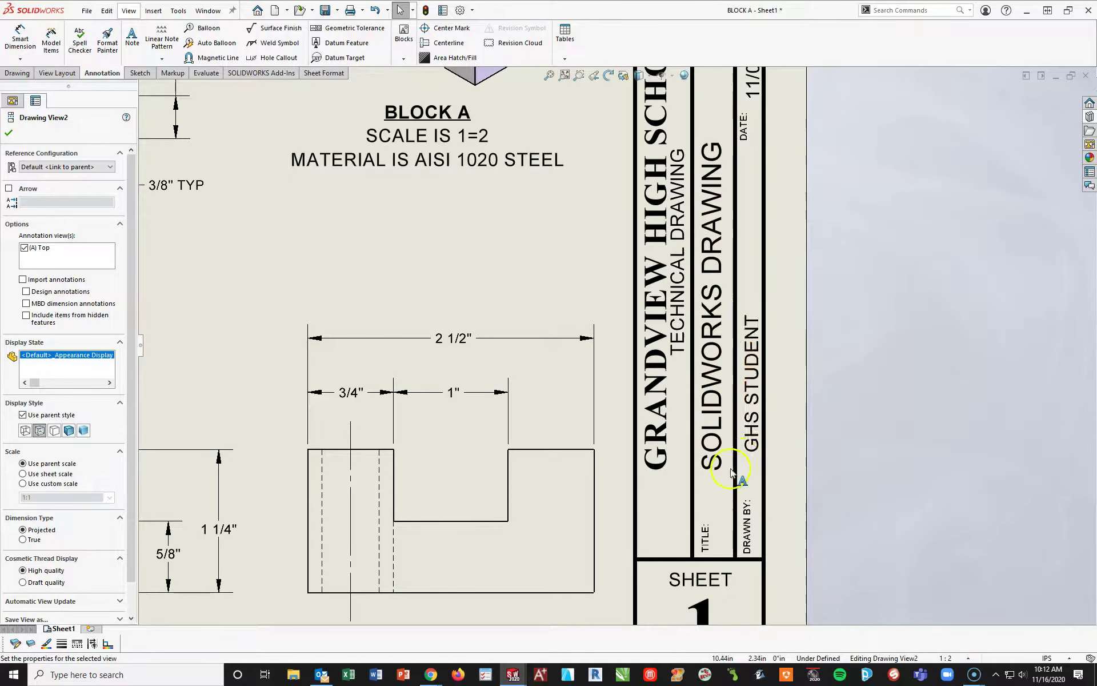
double_click(721, 366)
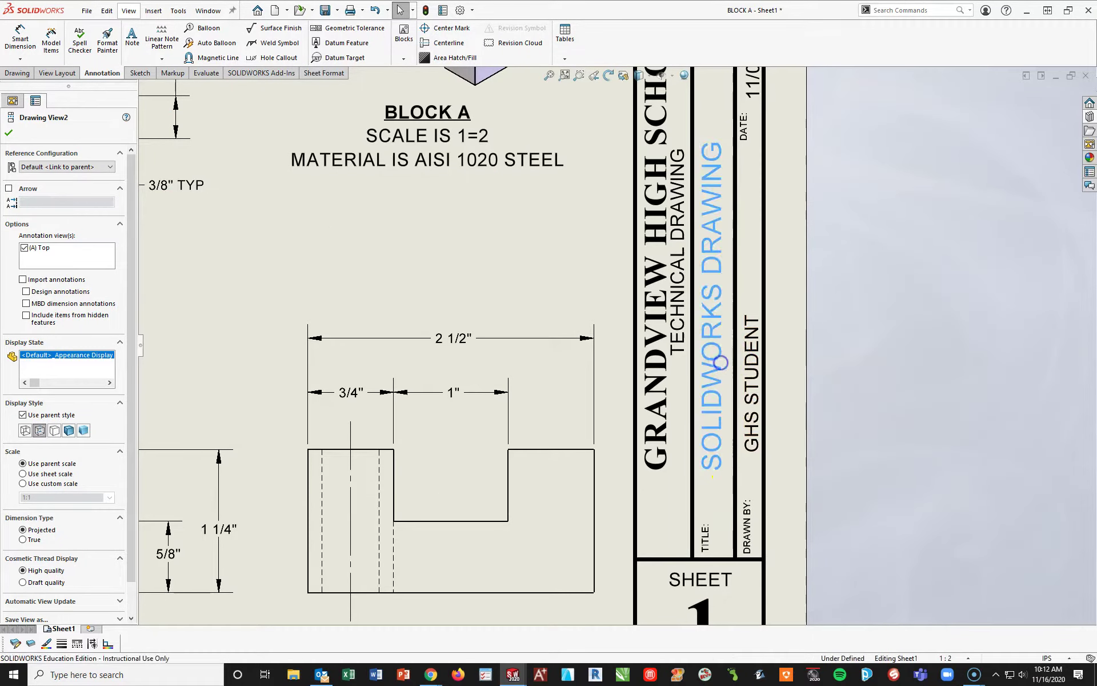
type("BLOCK A")
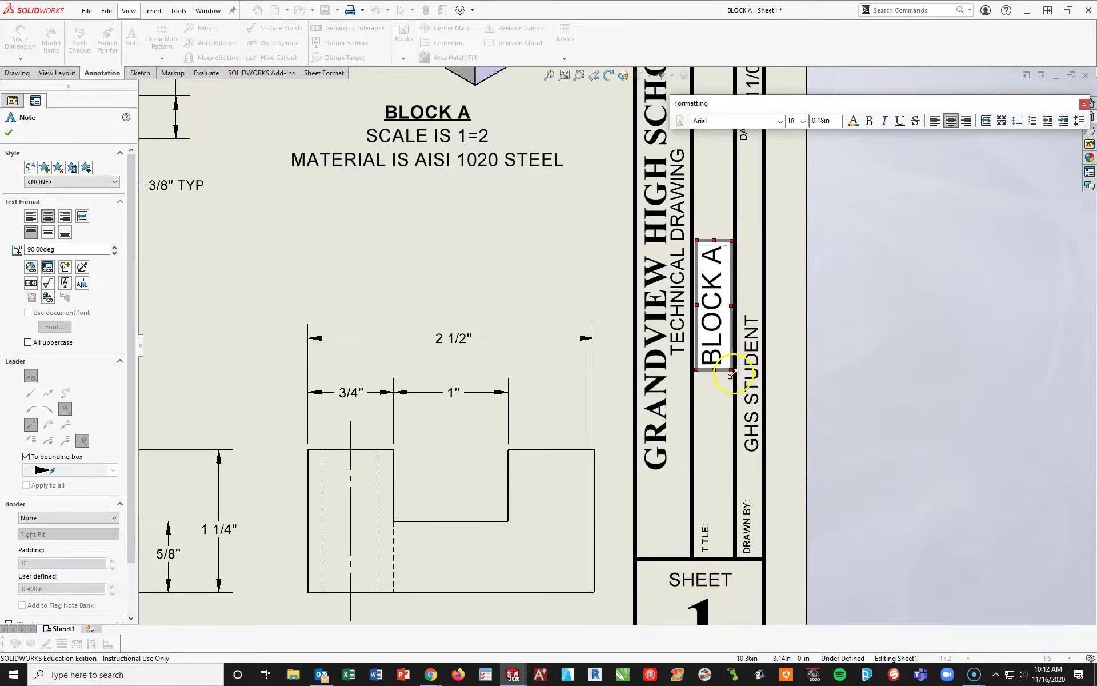
left_click(627, 313)
left_click(717, 296)
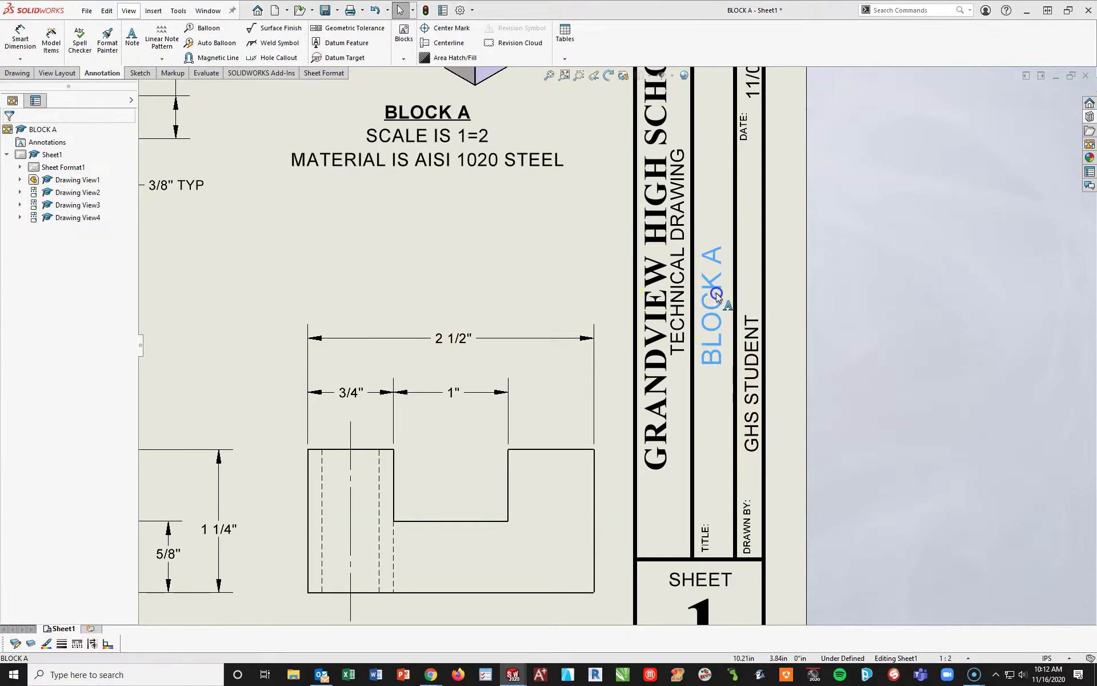
left_click_drag(717, 295, 719, 414)
left_click(903, 461)
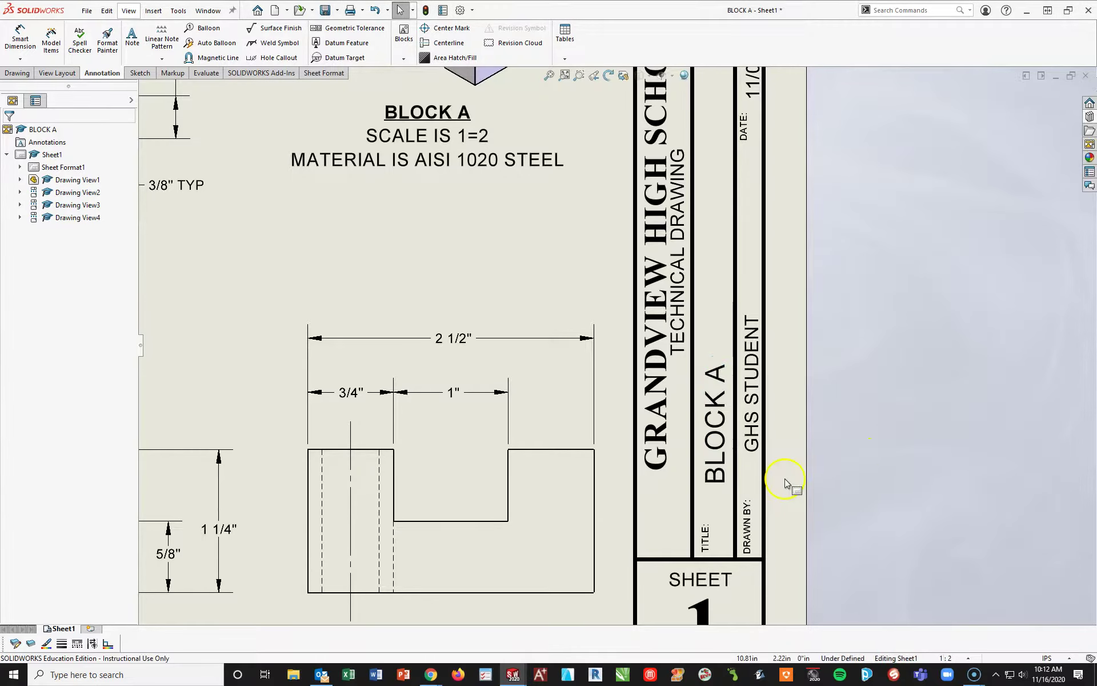
Replace GHS STUDENT under Drawn By with the drafter's name and slide it down.
double_click(757, 426)
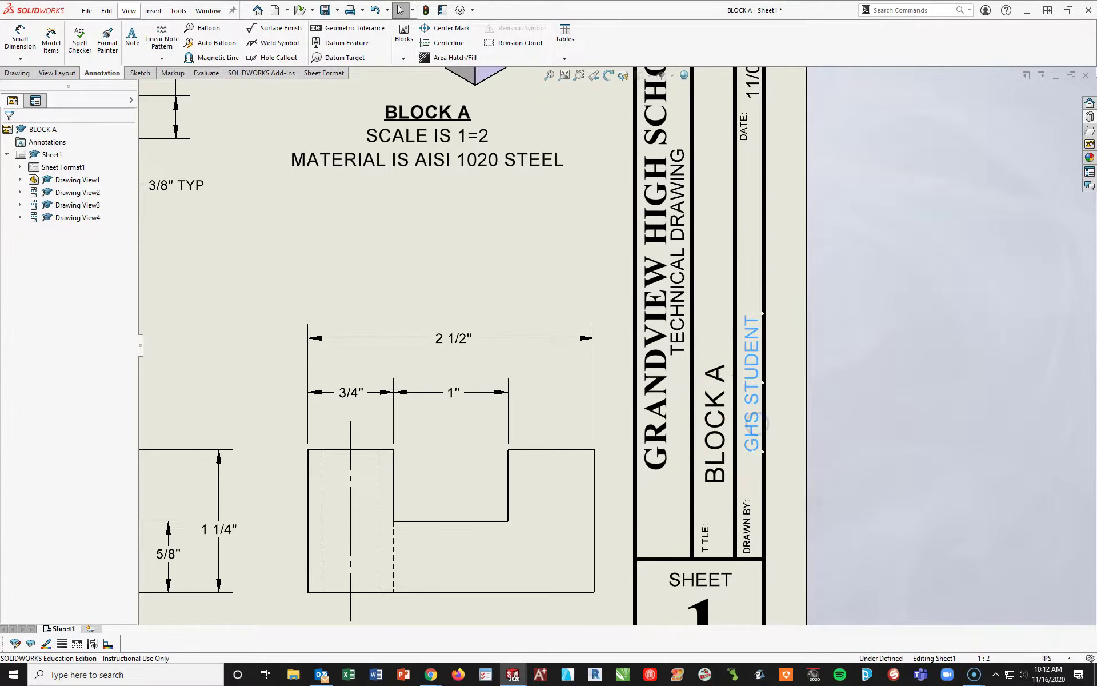
type("R.")
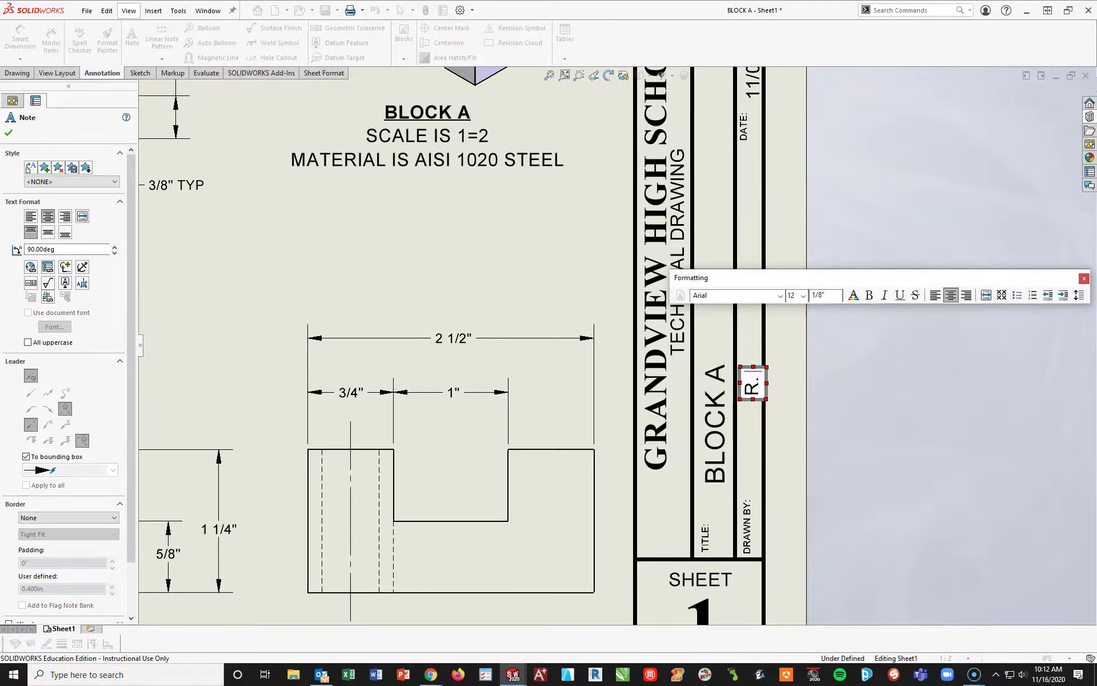
type(" COMBS")
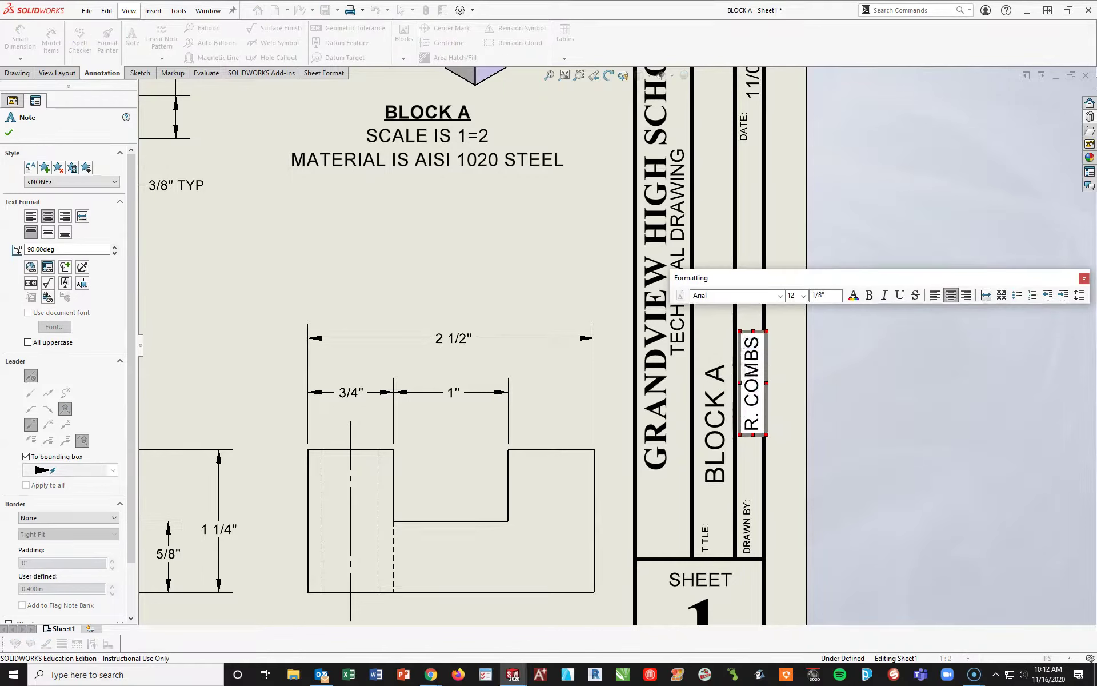
left_click(778, 502)
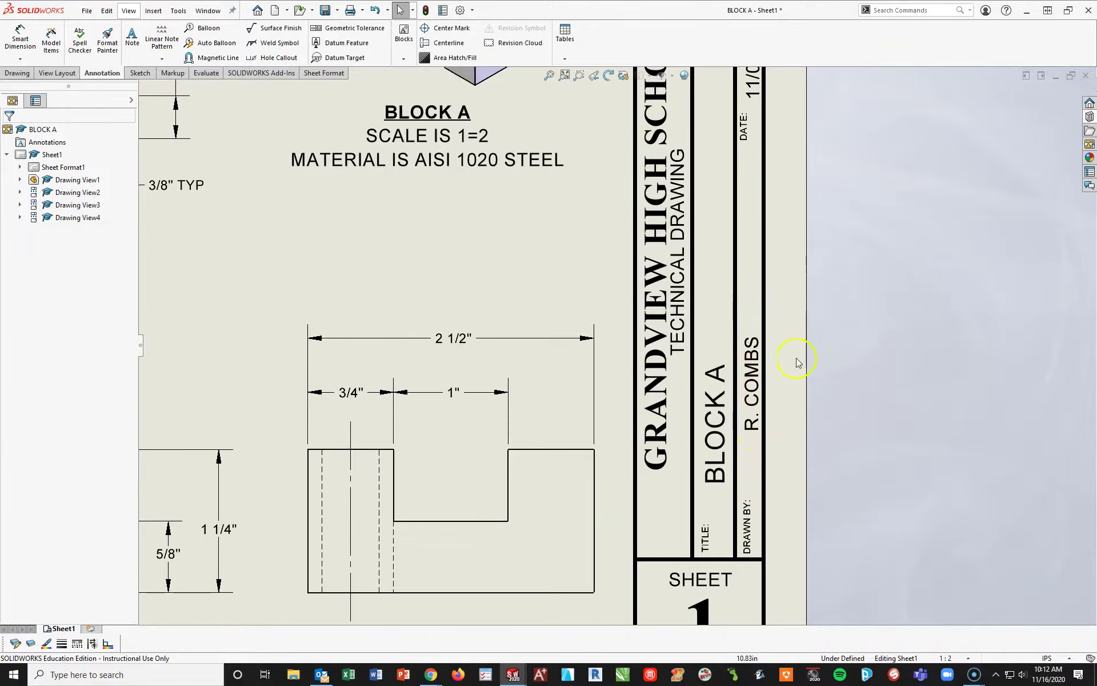
left_click_drag(758, 363, 757, 411)
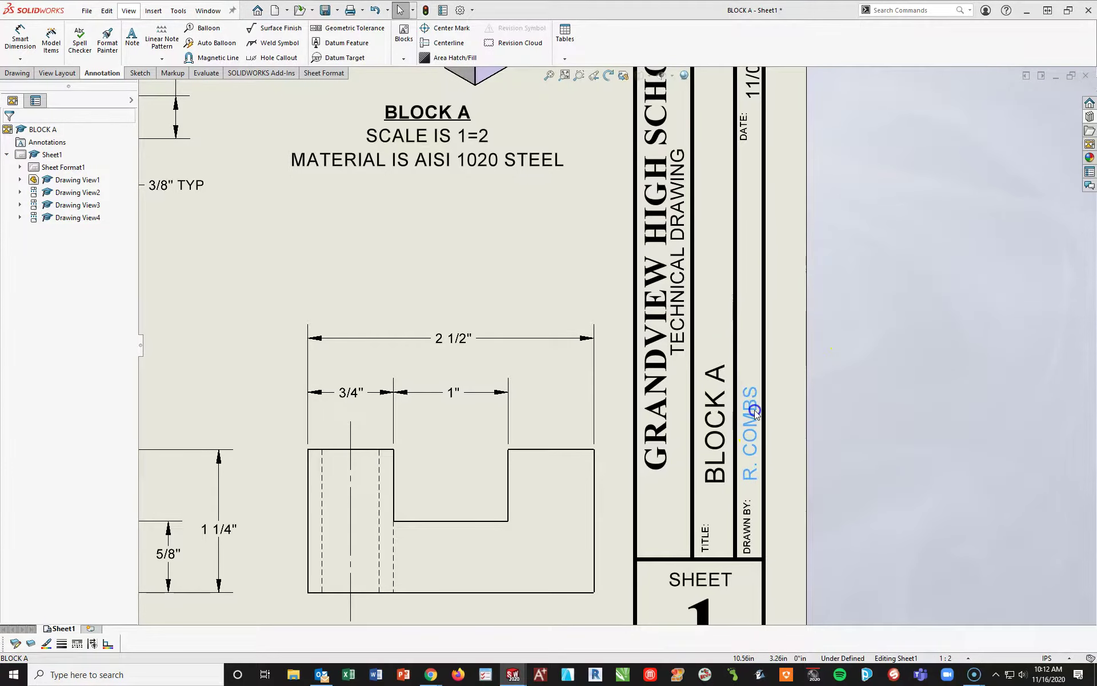
Change the title block date from 11/01/08 to 11/15/20 and check the 1=1 scale.
mouse_move(732, 233)
middle_mouse_down()
mouse_move(710, 356)
mouse_move(719, 316)
middle_mouse_up()
double_click(746, 157)
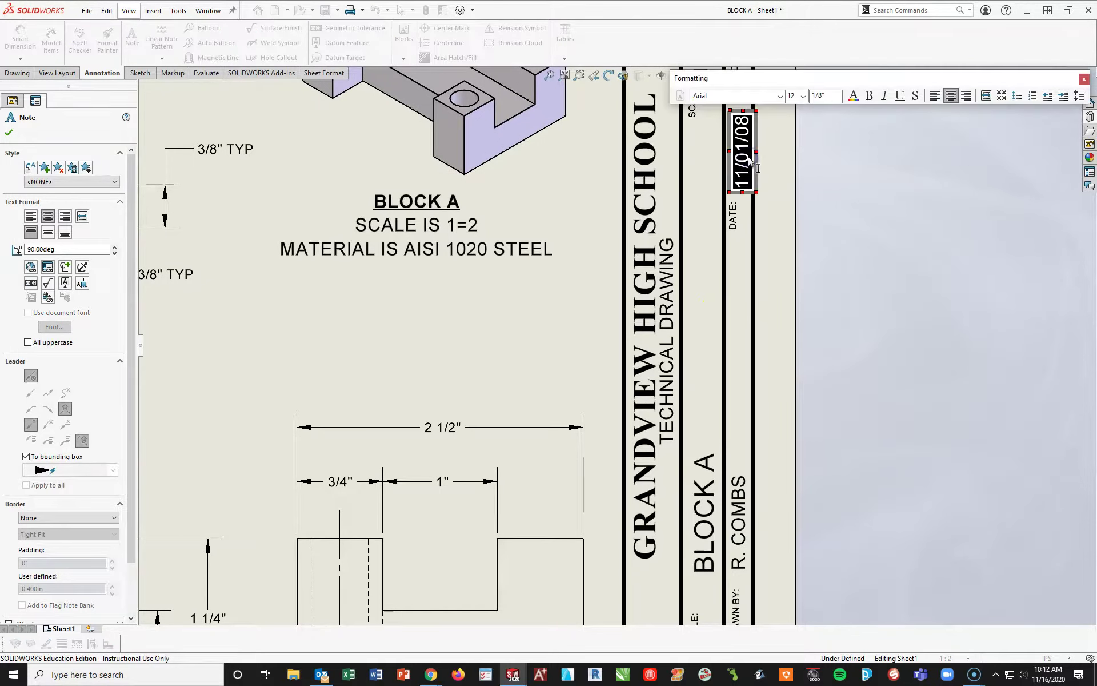
type("11")
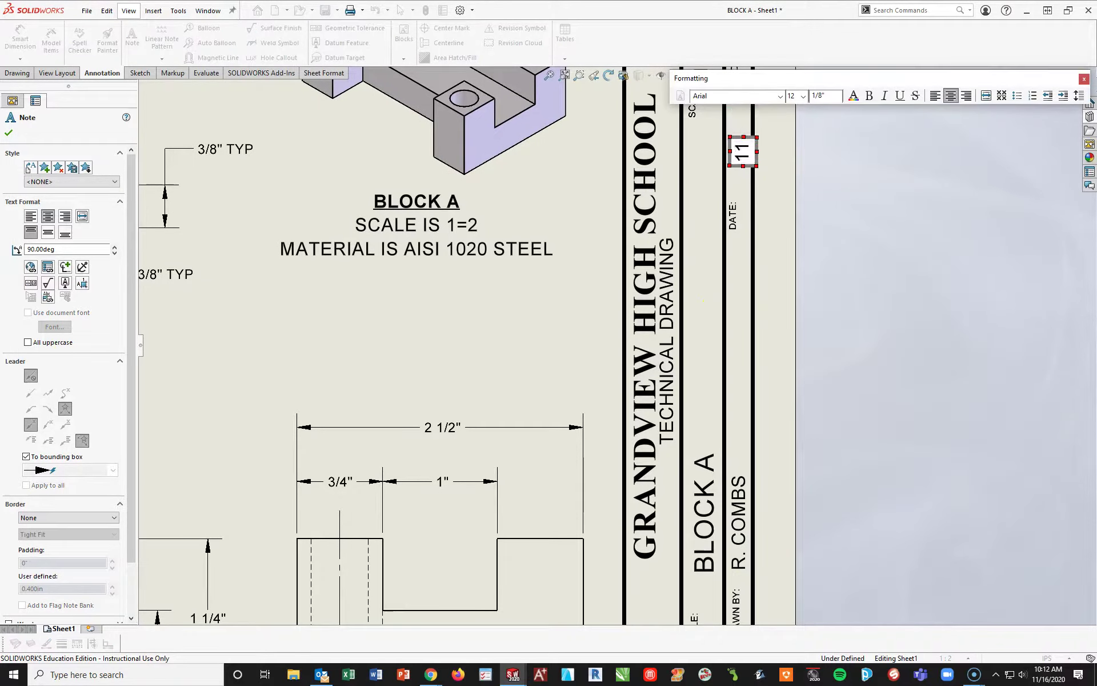
type("/15/20")
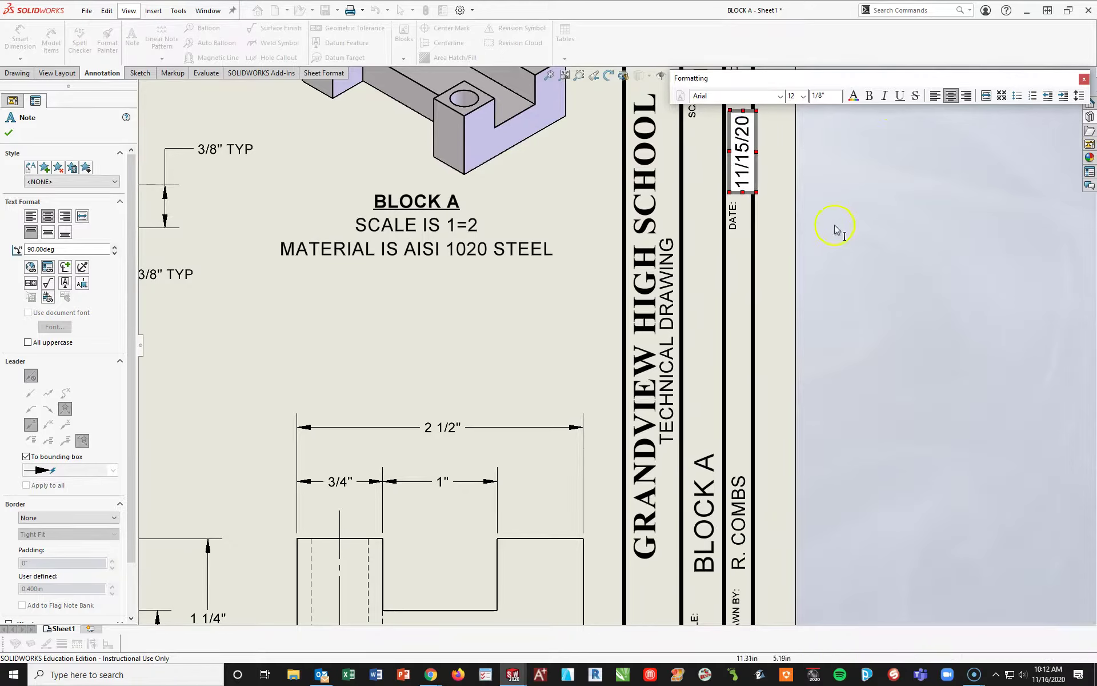
left_click(774, 262)
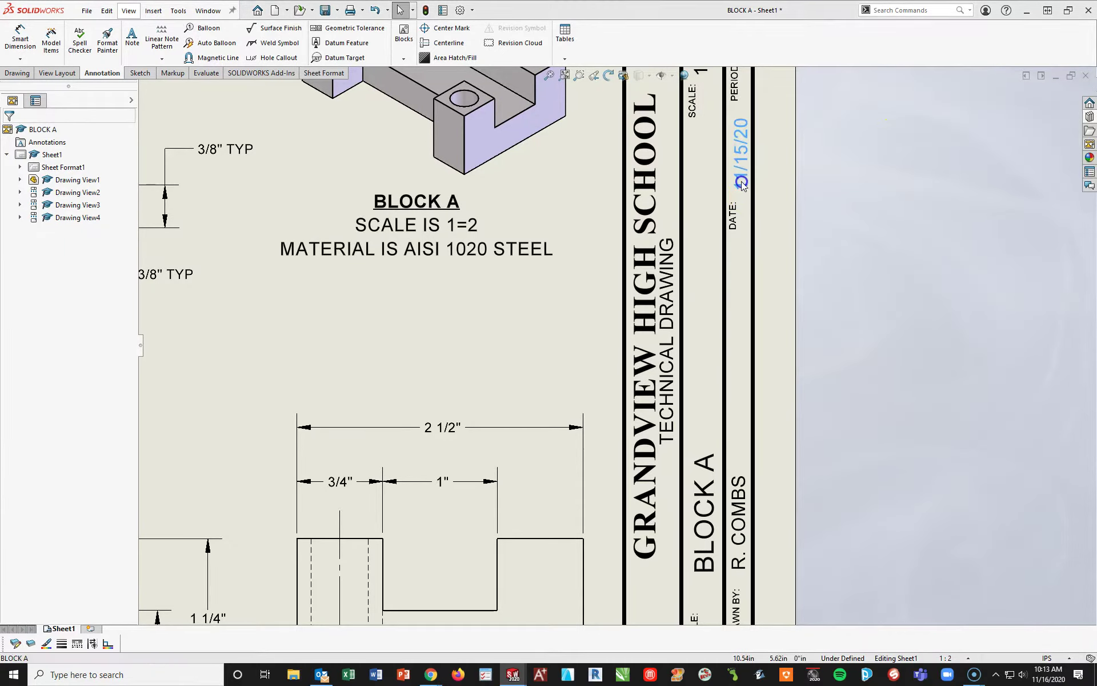
left_click(746, 128)
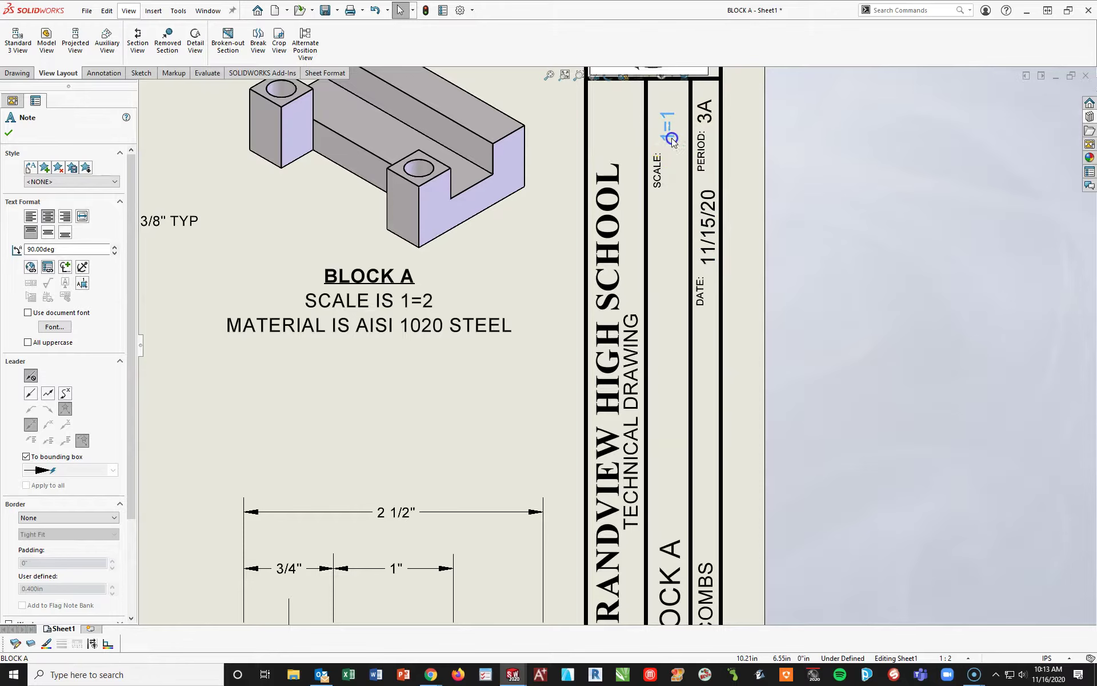
left_click(838, 289)
Save the drawing to the Desktop as BLOCK A.SLDDRW, updating the views first.
key("f")
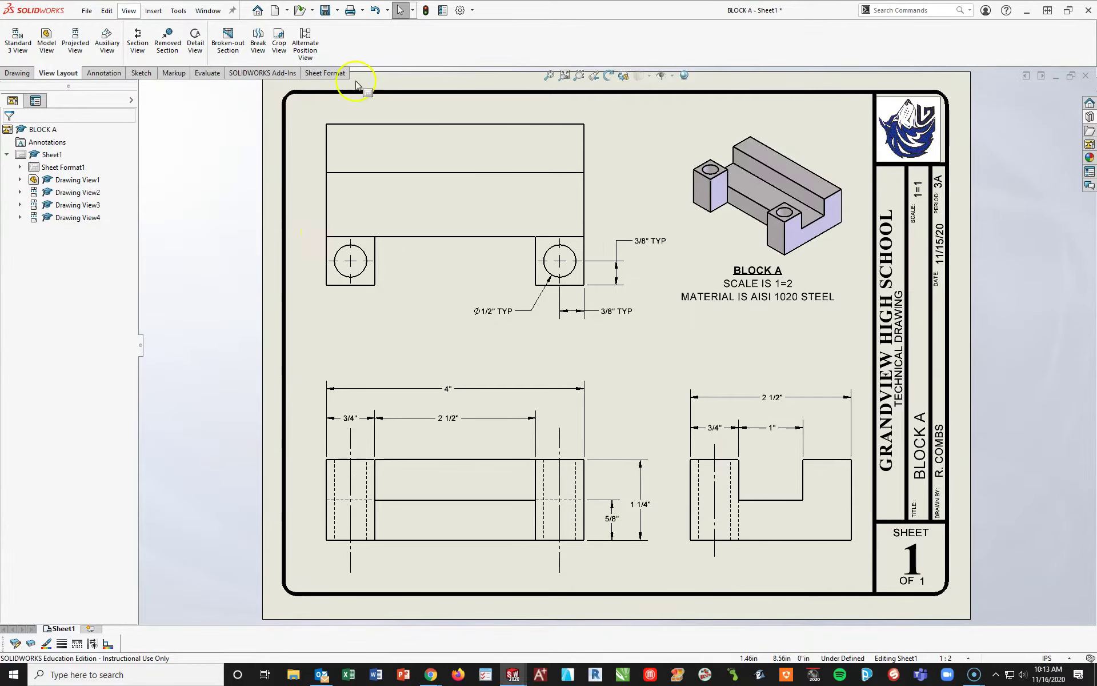
left_click(337, 9)
left_click(333, 39)
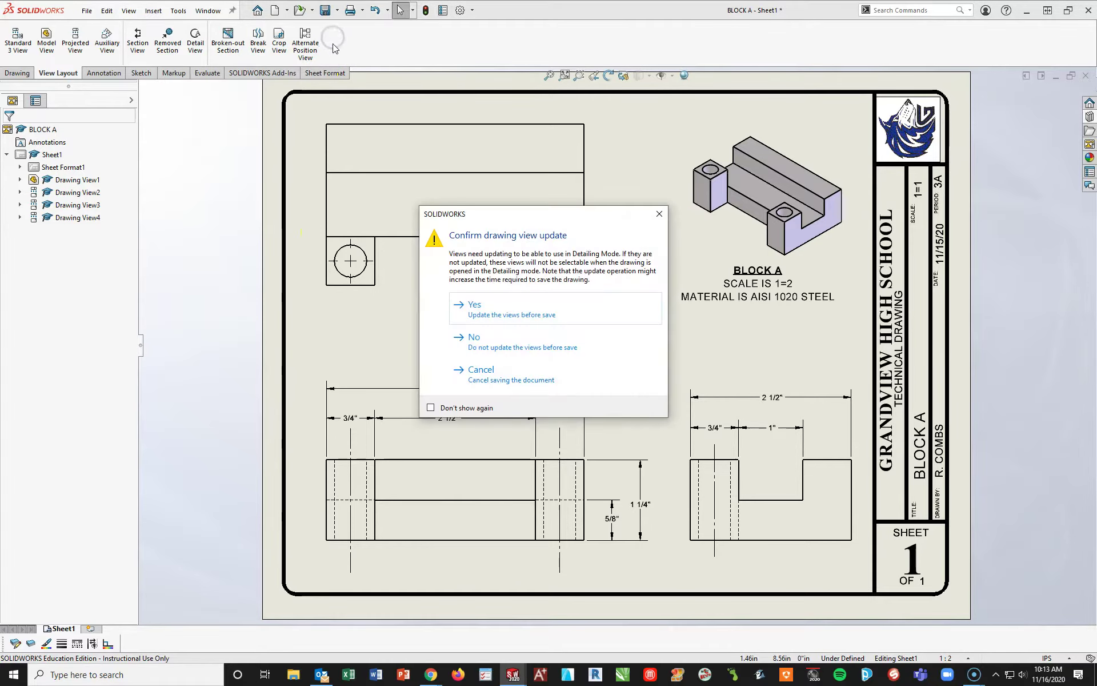
left_click(529, 320)
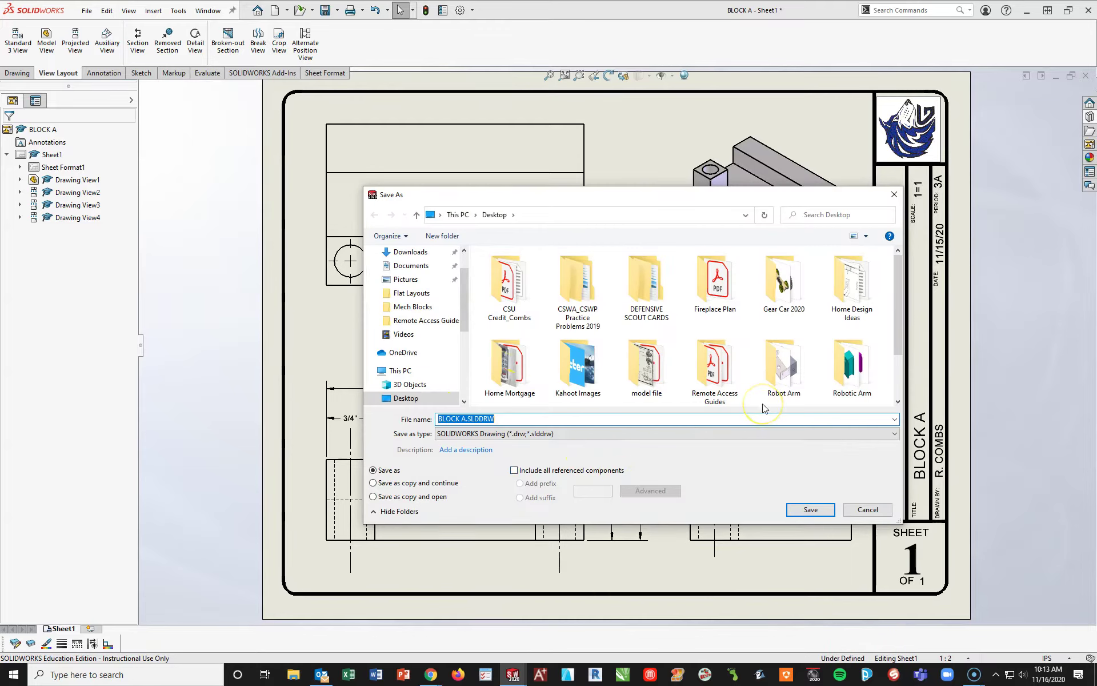
left_click(808, 510)
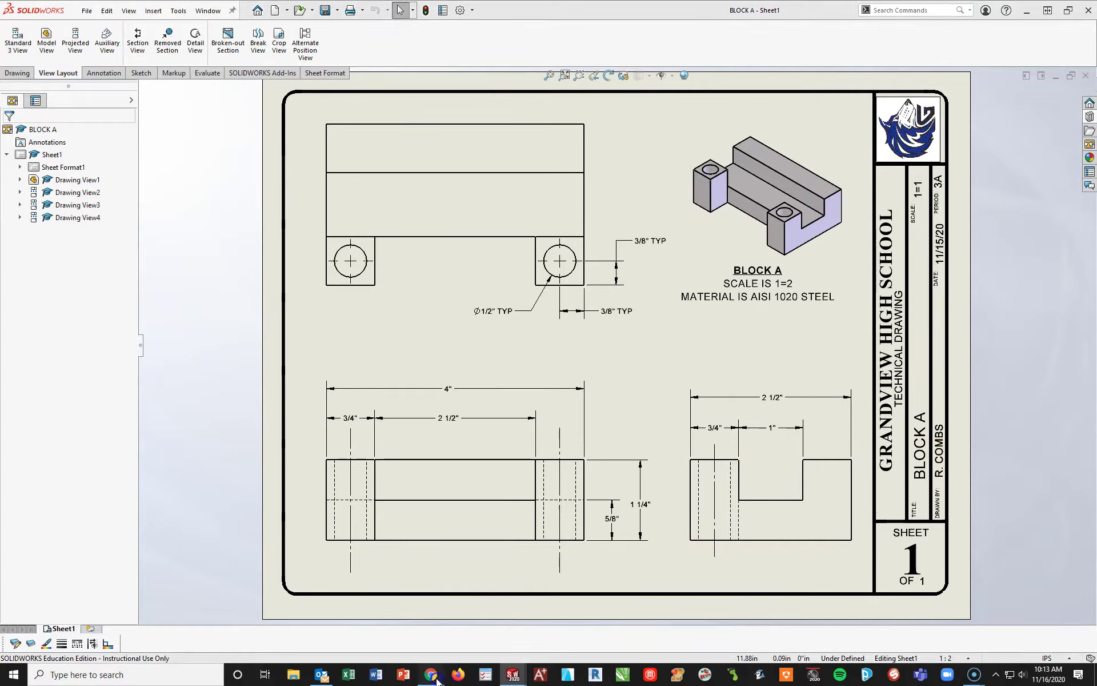
Switch to the Chrome window showing the Schoology Week 13 assignment page.
mouse_move(444, 666)
left_click(489, 626)
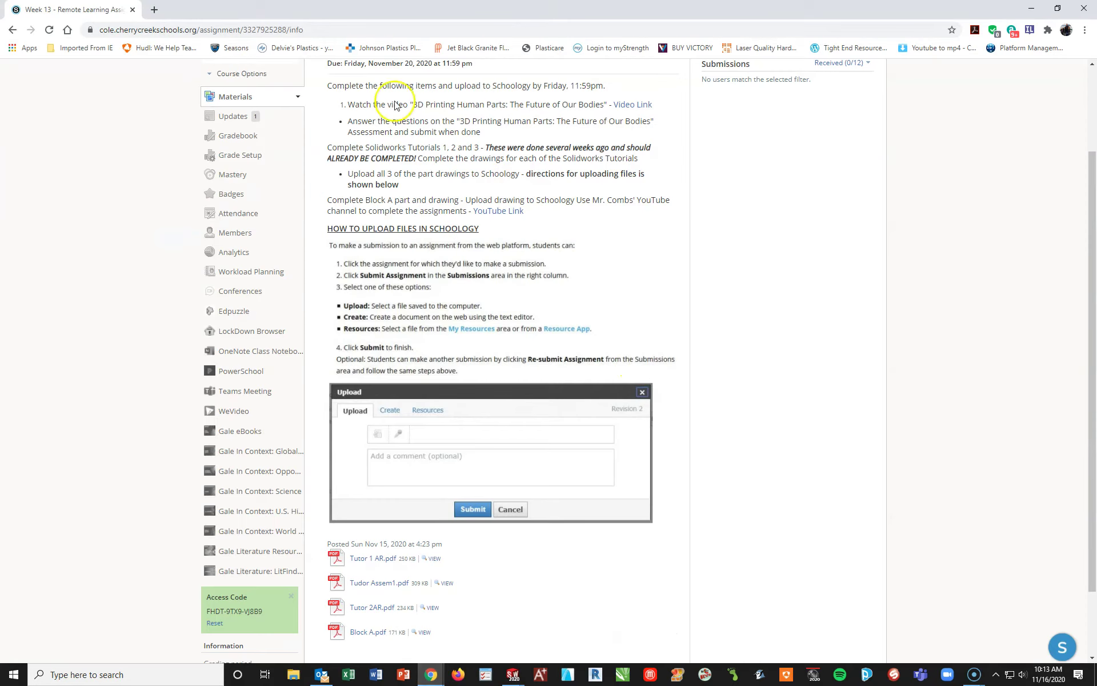